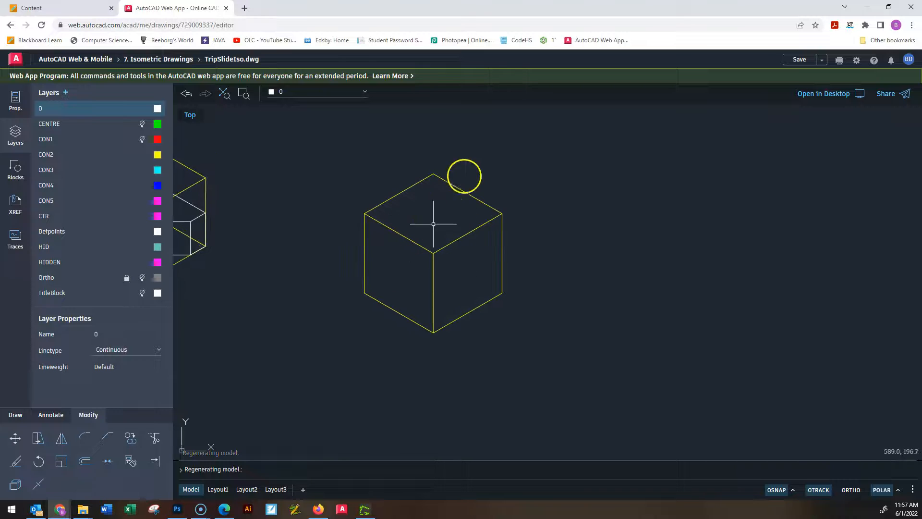
scroll(448, 197, down, 2)
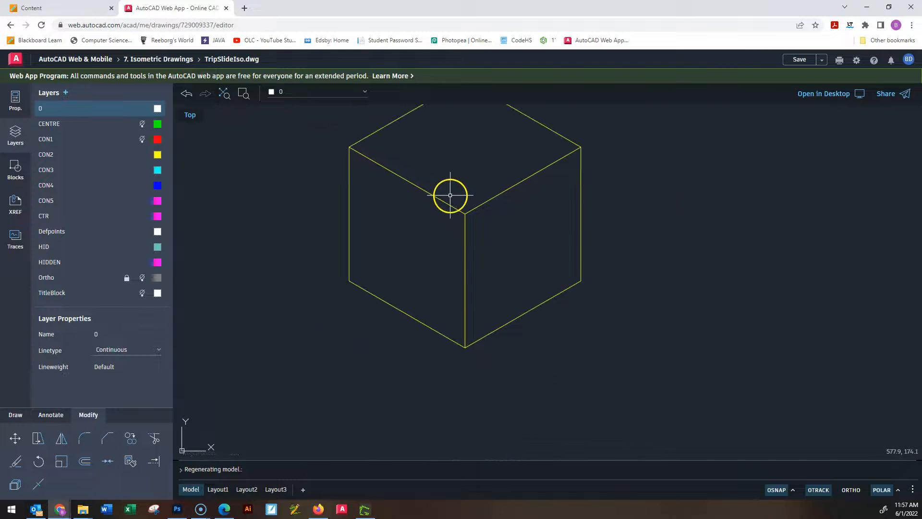
scroll(421, 262, down, 2)
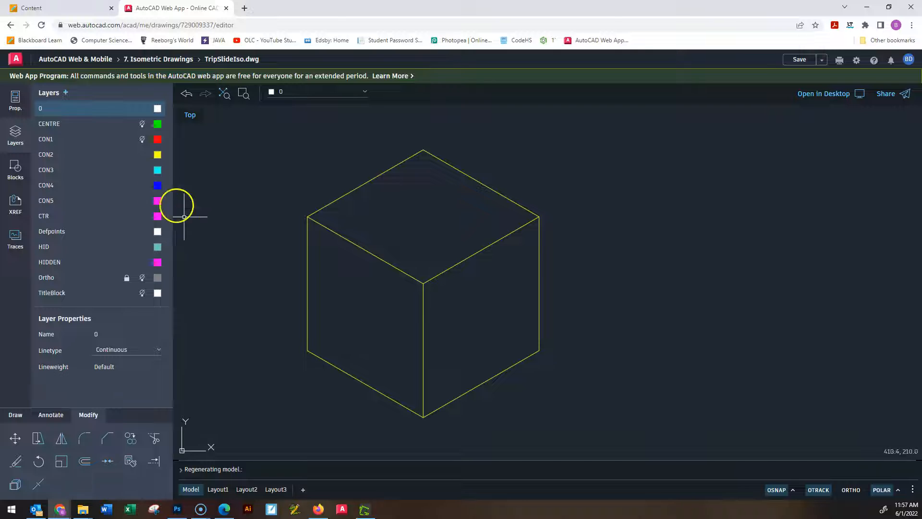
click(61, 461)
click(59, 115)
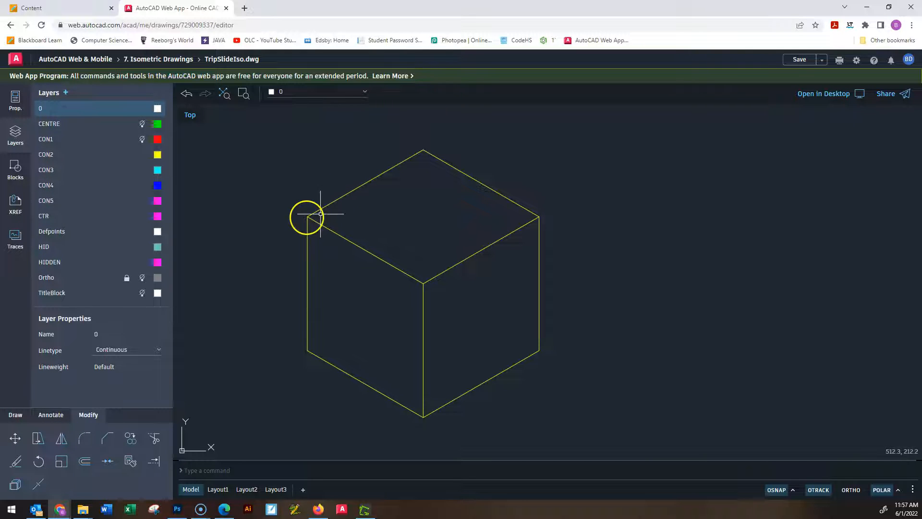
key(Delete)
key(Escape)
click(100, 109)
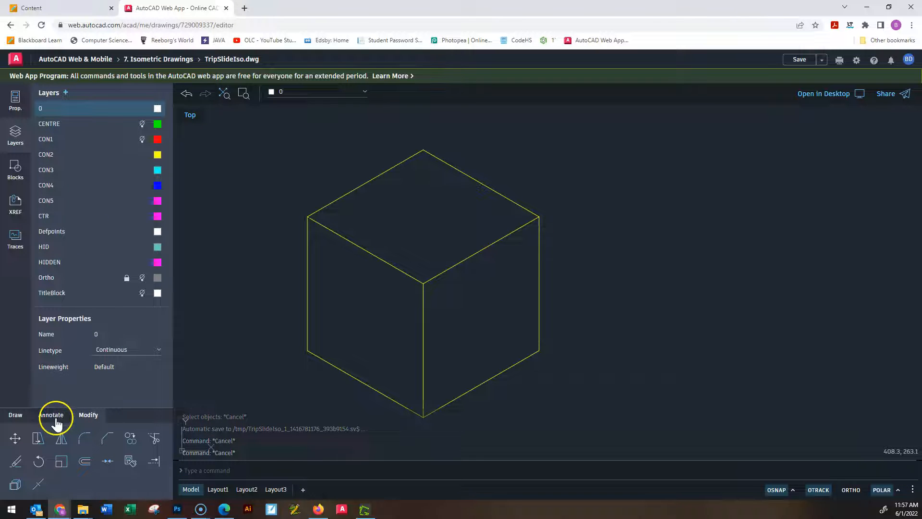
scroll(506, 261, down, 2)
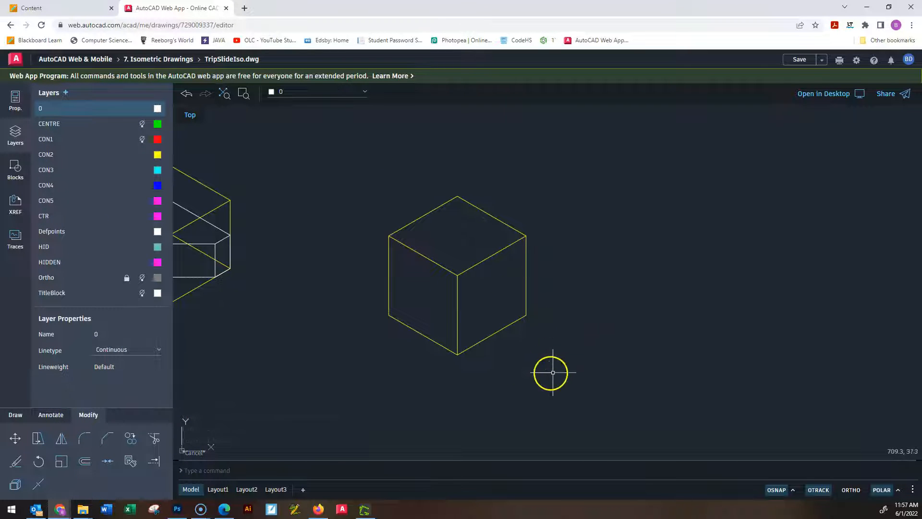
click(553, 373)
key(Escape)
Trace the four 100-unit edges of the isometric cube's left face with lines on layer 0.
scroll(490, 346, up, 3)
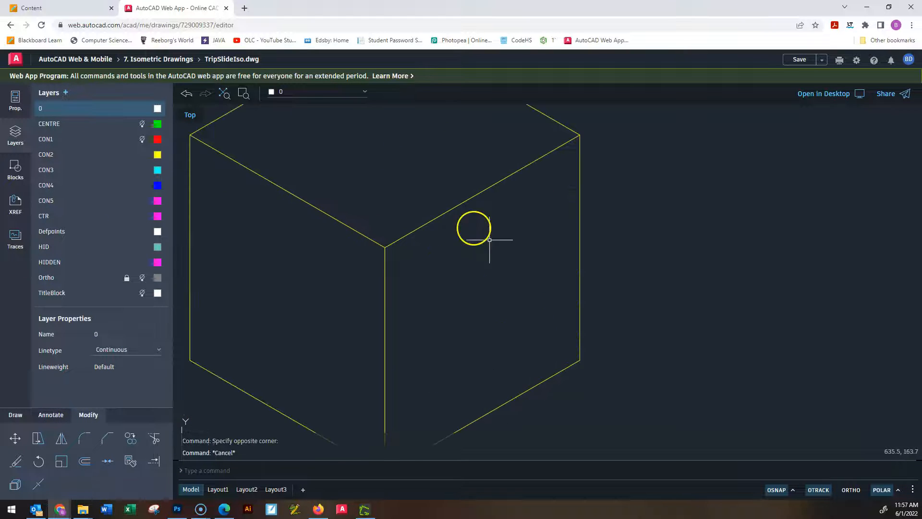
middle_drag(422, 206, 503, 224)
scroll(429, 196, up, 1)
scroll(429, 196, down, 2)
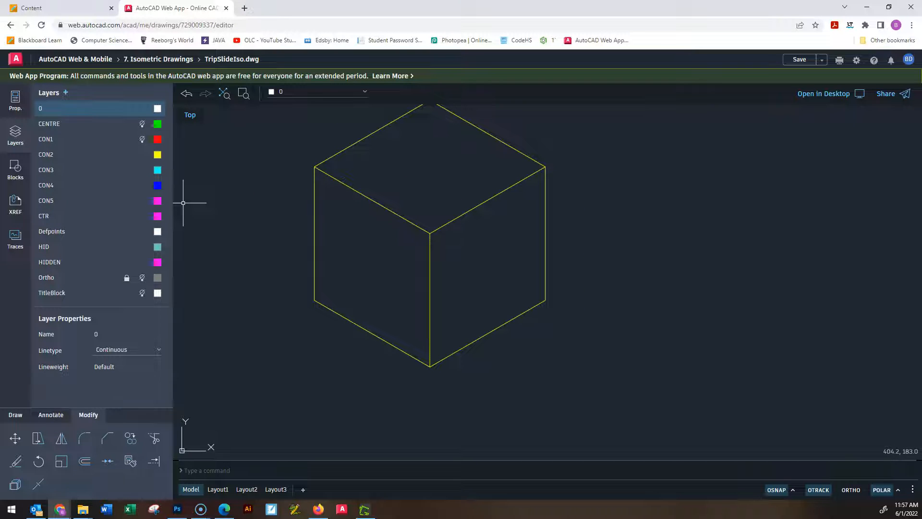
click(13, 414)
click(138, 439)
click(315, 170)
click(314, 302)
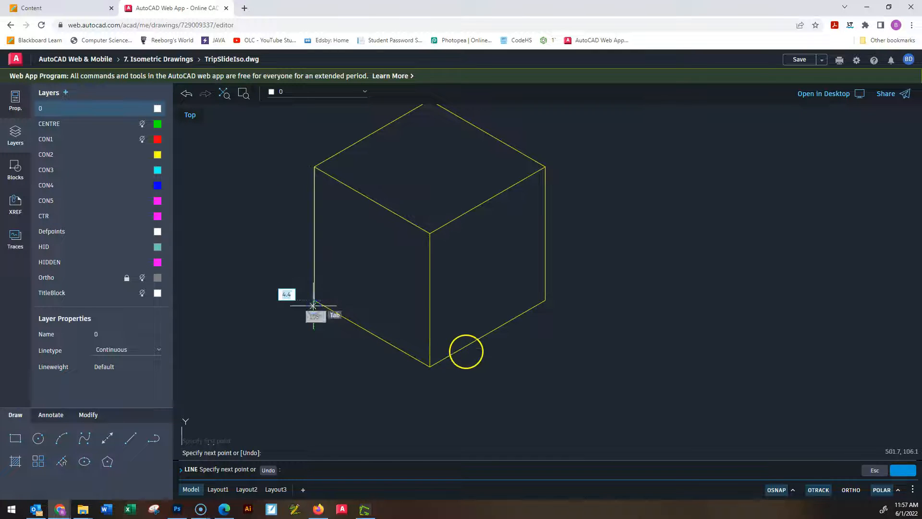
click(430, 368)
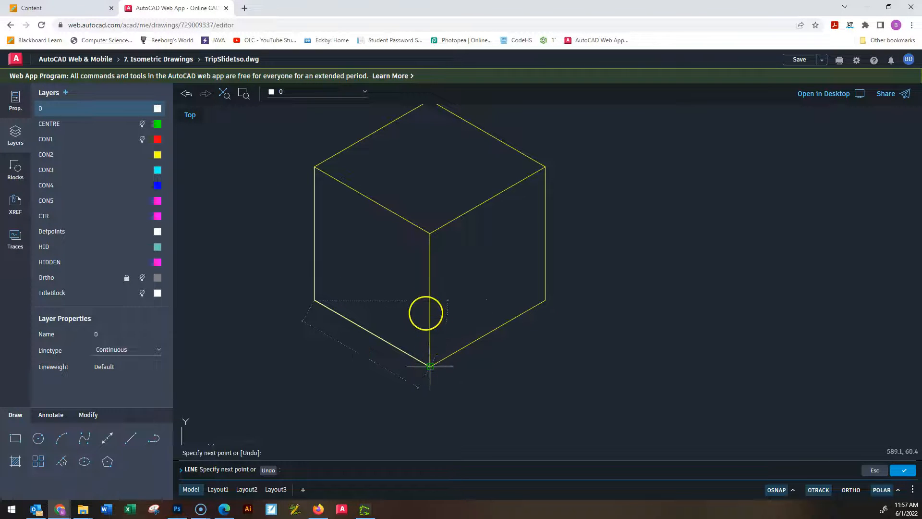
click(431, 235)
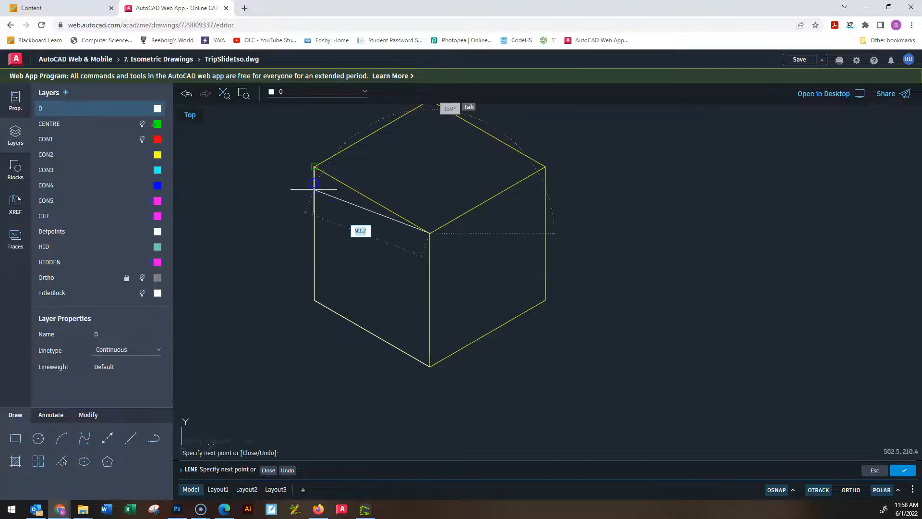
click(314, 166)
Continue the line around the remaining three 100-unit edges of the cube's top face, ending at the front corner.
middle_drag(357, 130, 327, 215)
scroll(327, 216, up, 1)
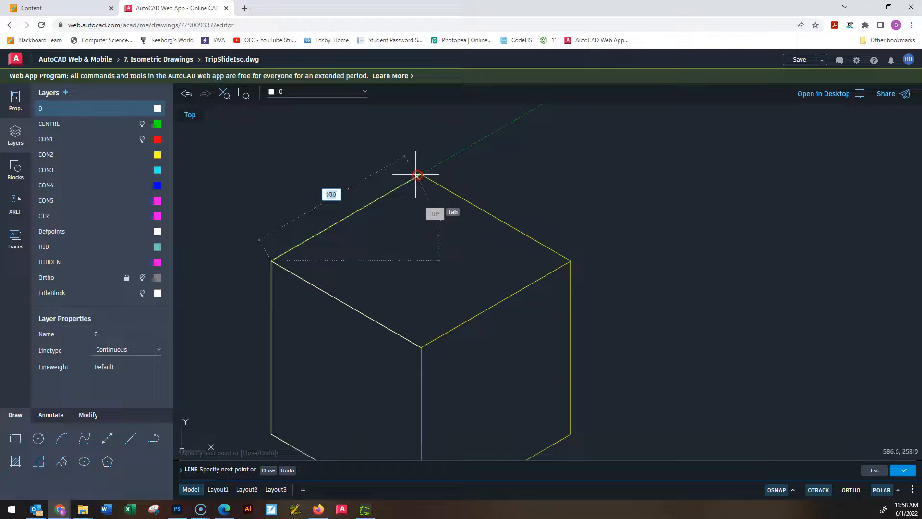
click(422, 174)
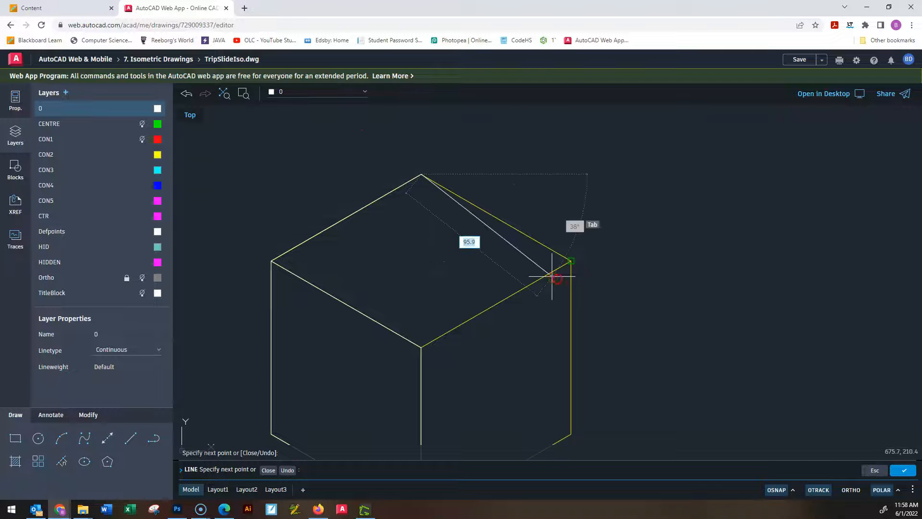
click(571, 260)
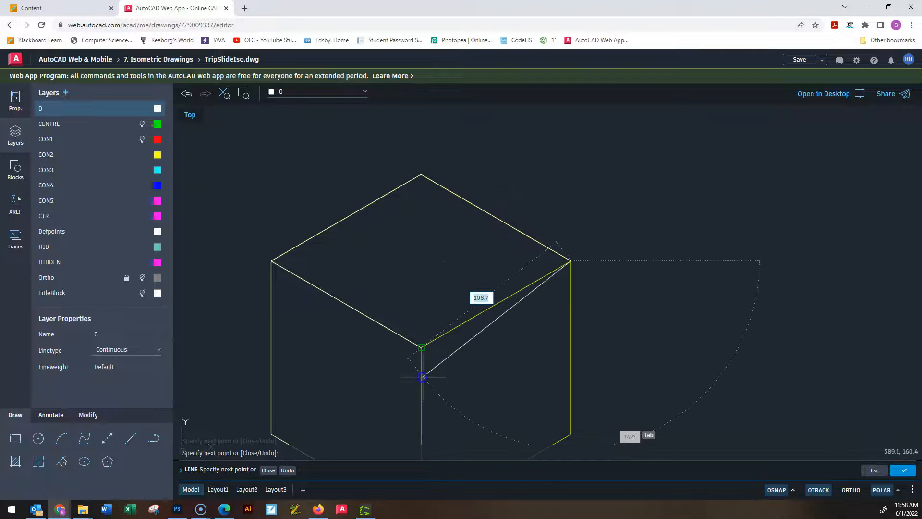
click(422, 347)
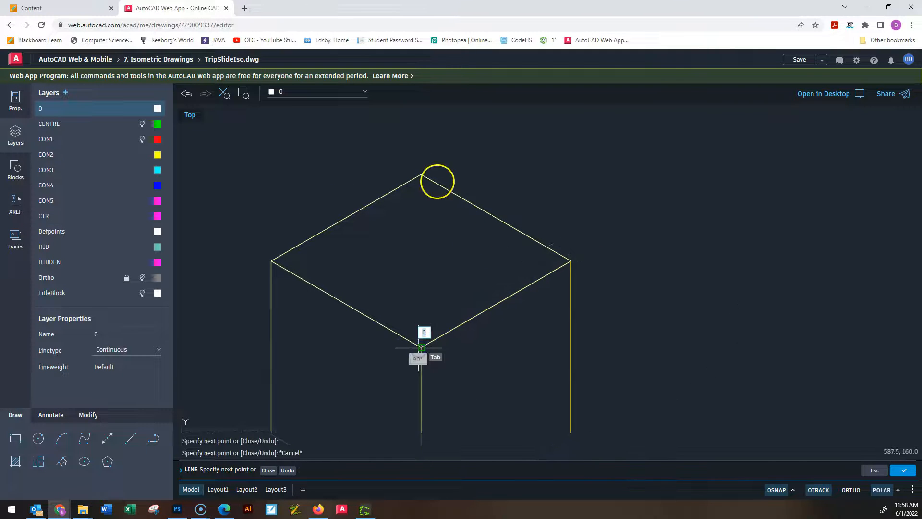
key(Escape)
key(Escape)
key(Escape)
Trace the right vertical edge and lower right edge of the cube with lines to complete the right face.
key(Return)
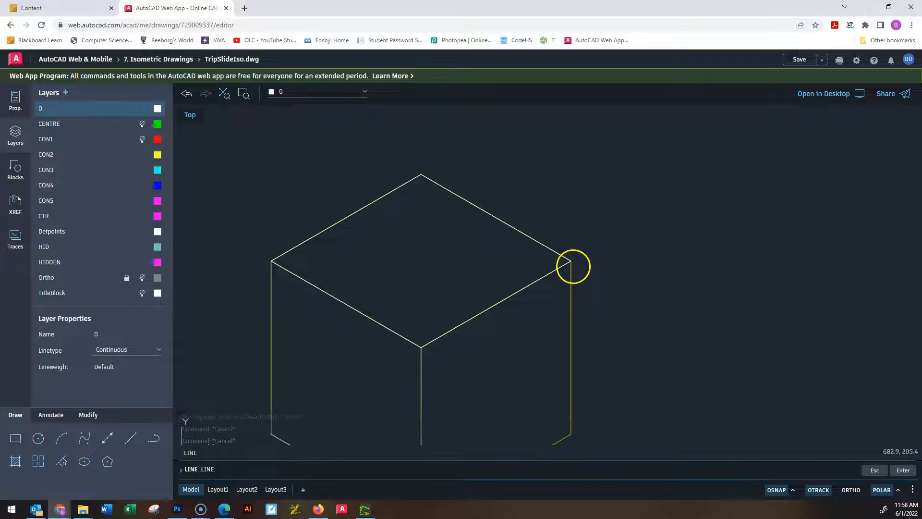
click(571, 260)
middle_drag(593, 344, 599, 212)
scroll(599, 212, up, 1)
click(572, 328)
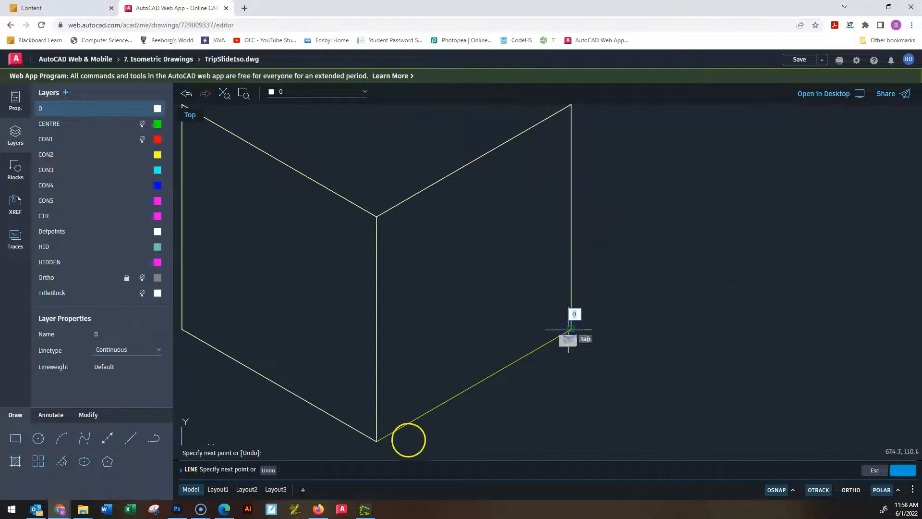
click(377, 440)
key(Escape)
key(Escape)
key(Escape)
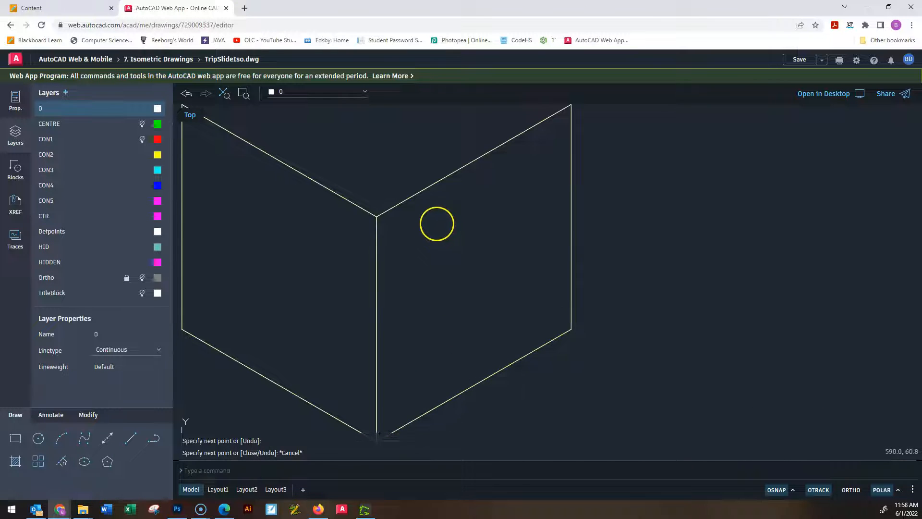
Place multiline text to the upper right of the cube reading "20R FILLETS or (ROUNDS)".
scroll(438, 249, down, 1)
middle_drag(540, 248, 503, 345)
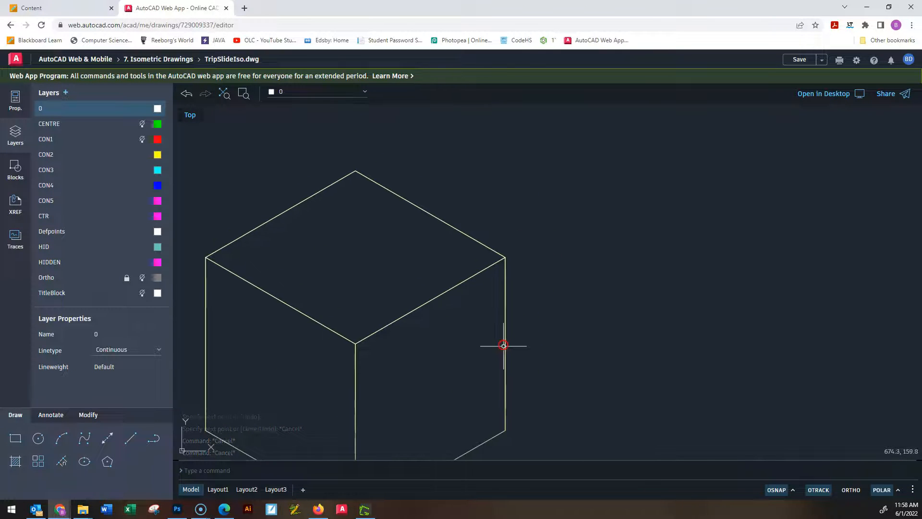
click(107, 461)
click(56, 416)
click(83, 439)
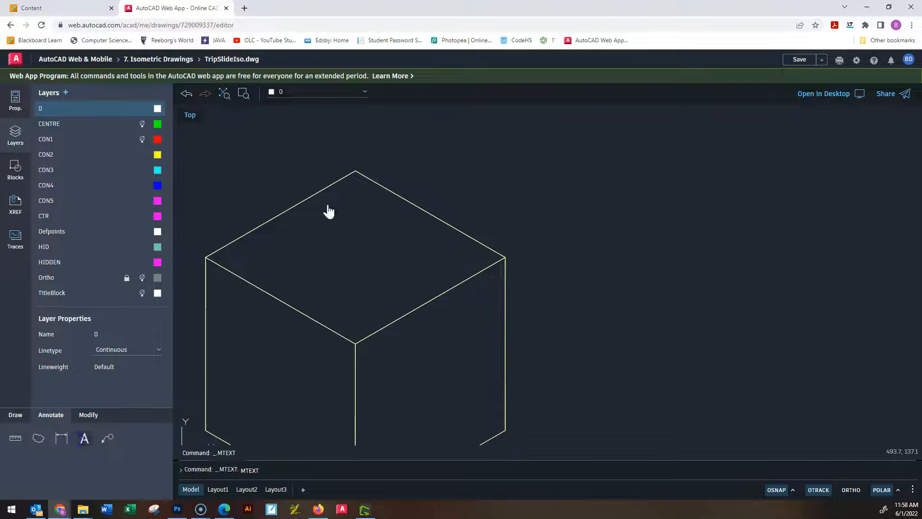
click(518, 141)
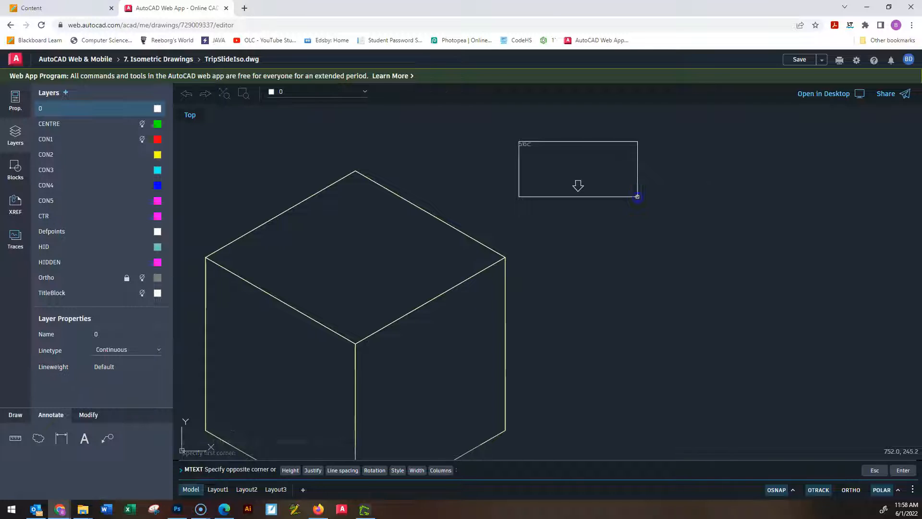
click(638, 197)
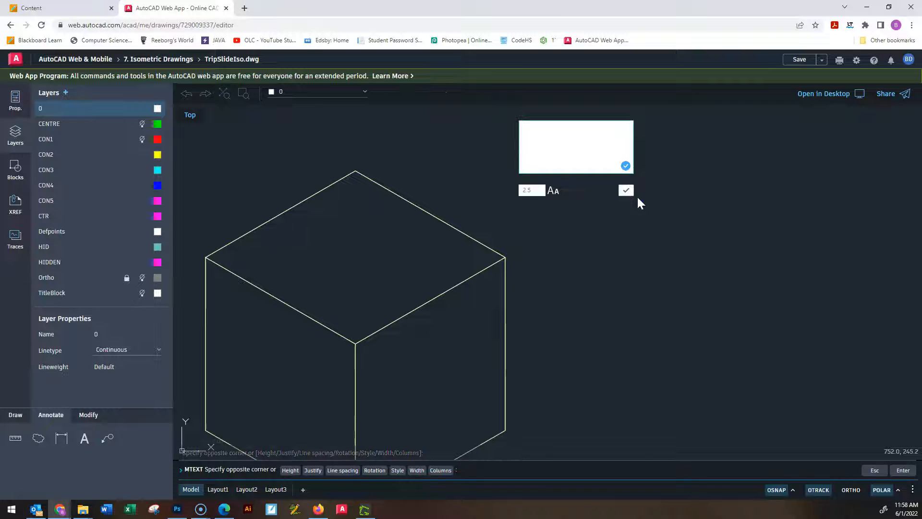
text(20R FI)
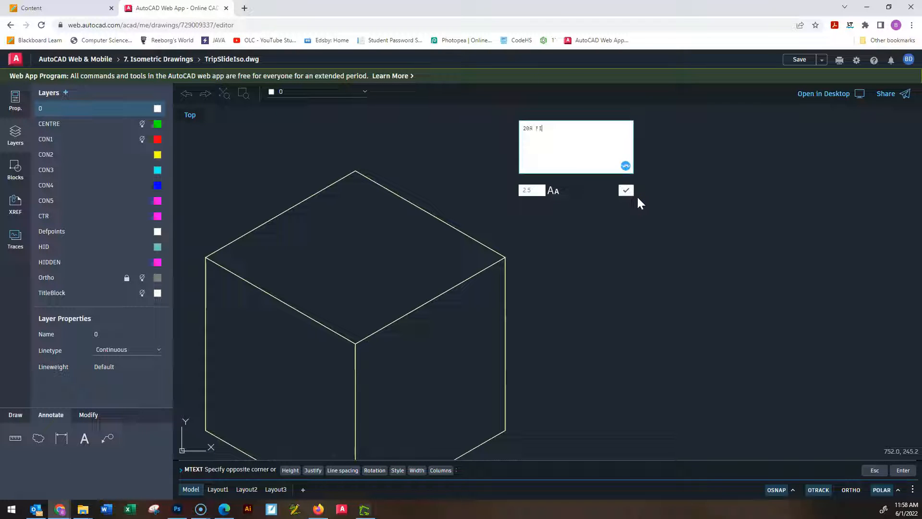
key(BackSpace)
text(ILLETS)
click(638, 189)
text(or (ROUNDS))
Set the note's text height to 10 and accept the text.
click(624, 194)
click(537, 191)
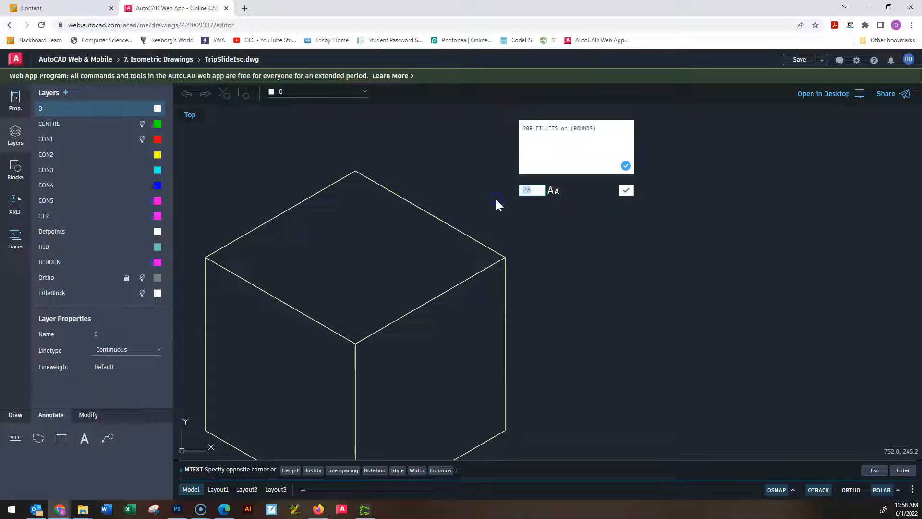
text(10)
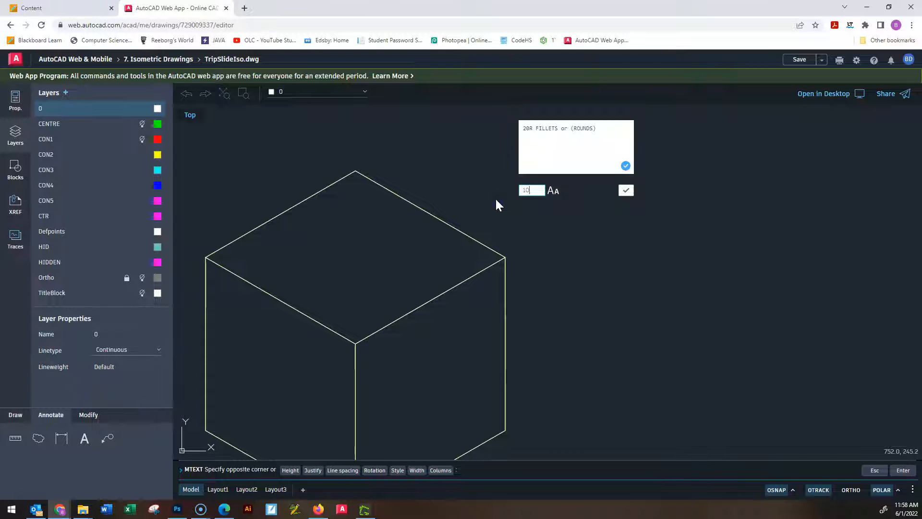
click(625, 193)
Widen the fillet note's text box so that the text wraps onto two lines.
click(701, 272)
click(624, 198)
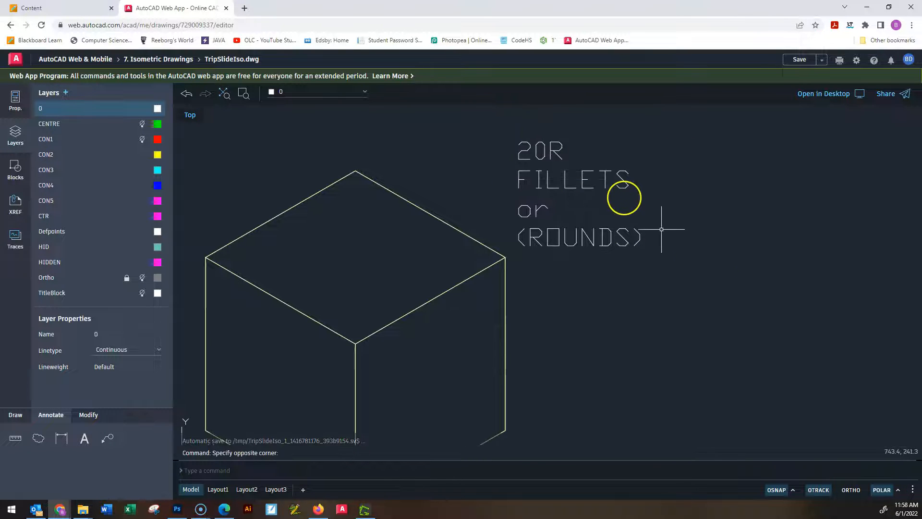
click(622, 188)
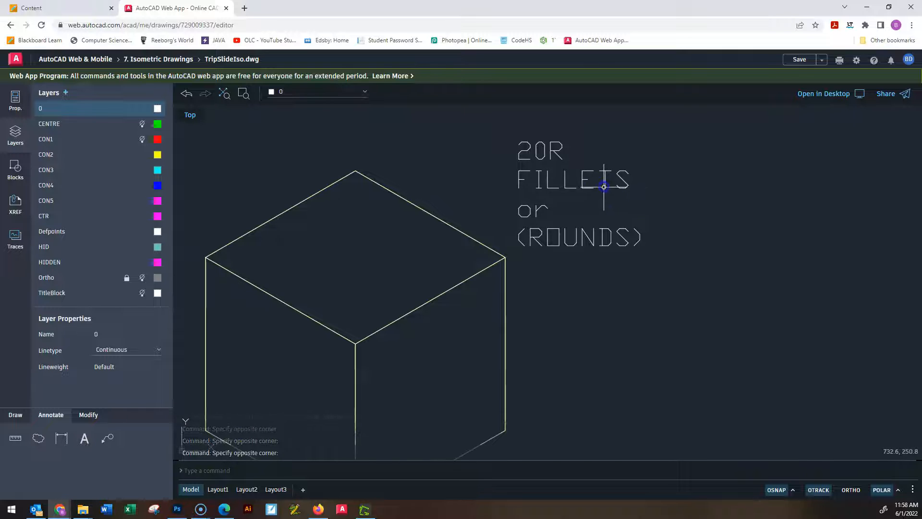
click(582, 170)
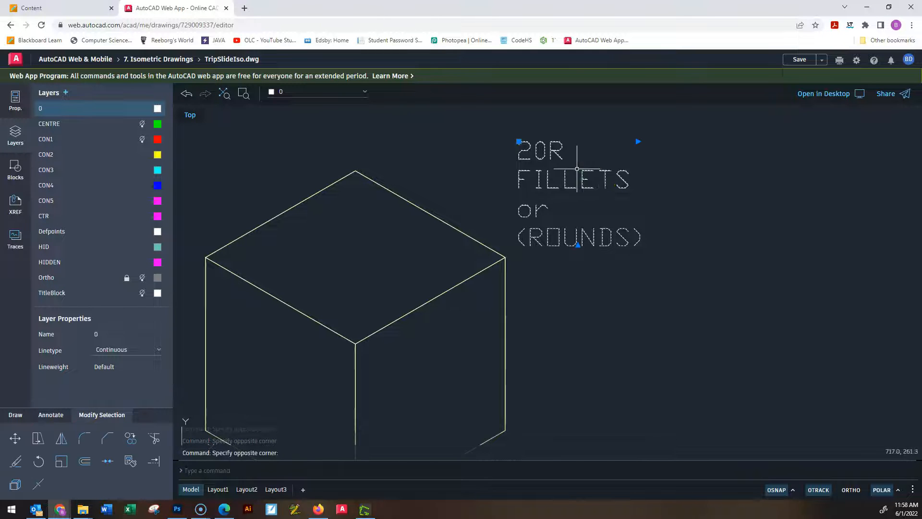
click(637, 142)
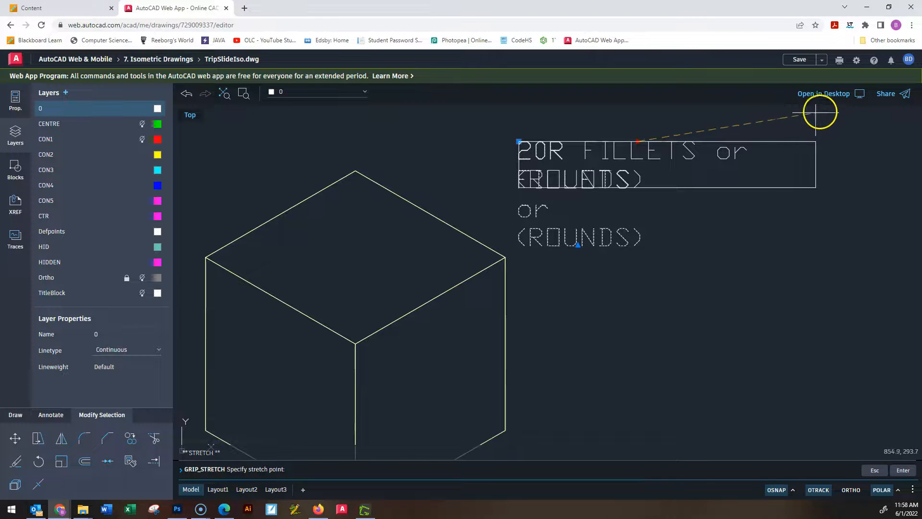
click(828, 142)
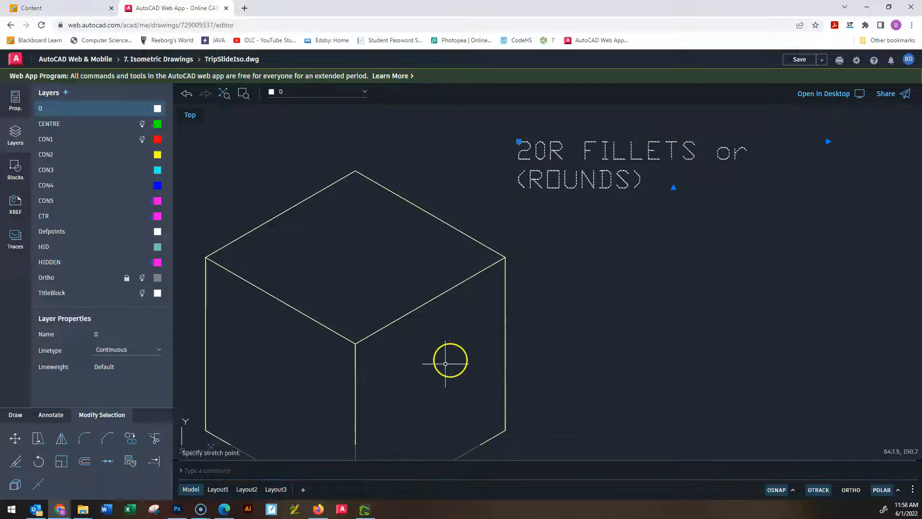
key(Escape)
Insert ellipse block 1234 to the right of the cube, below the fillet note.
scroll(432, 355, down, 3)
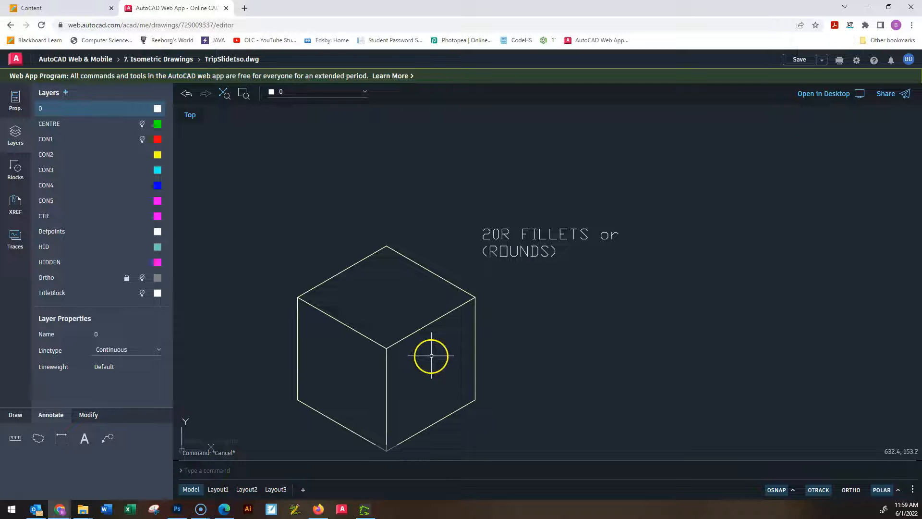
scroll(408, 296, down, 1)
scroll(408, 291, up, 5)
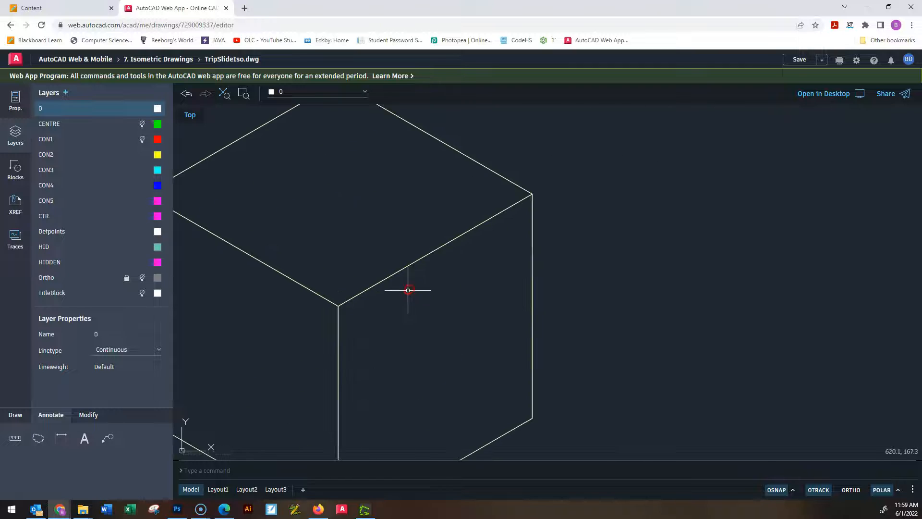
scroll(415, 345, down, 2)
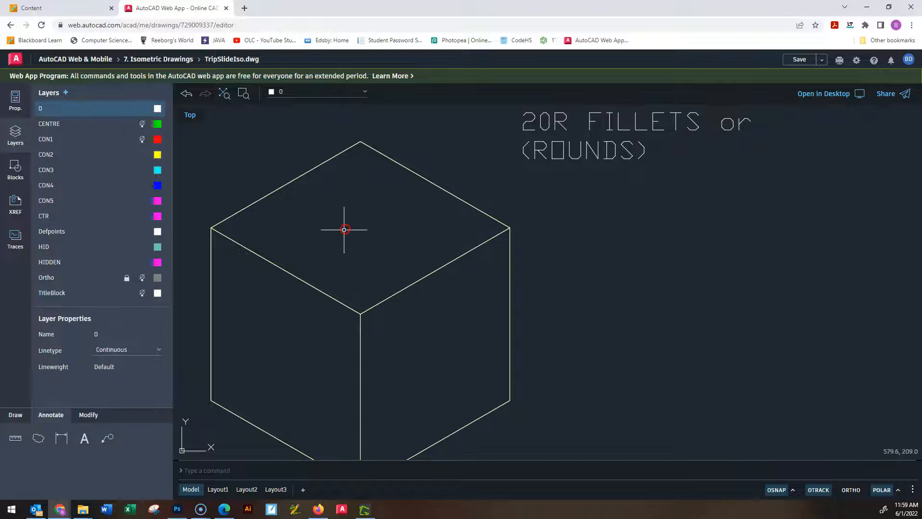
click(18, 168)
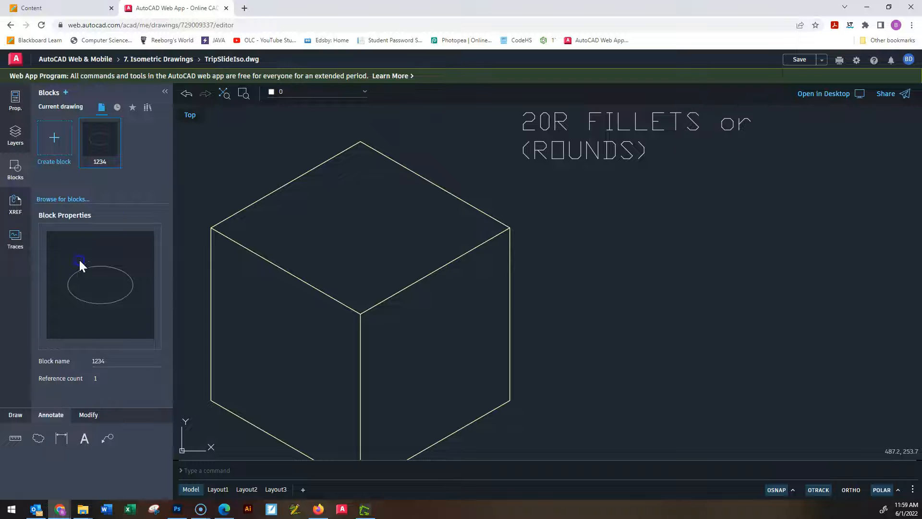
click(124, 150)
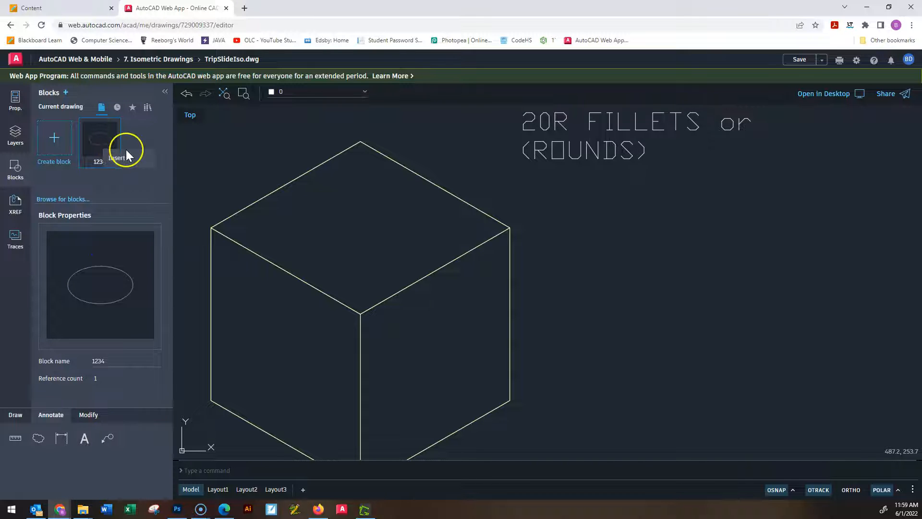
scroll(673, 150, down, 6)
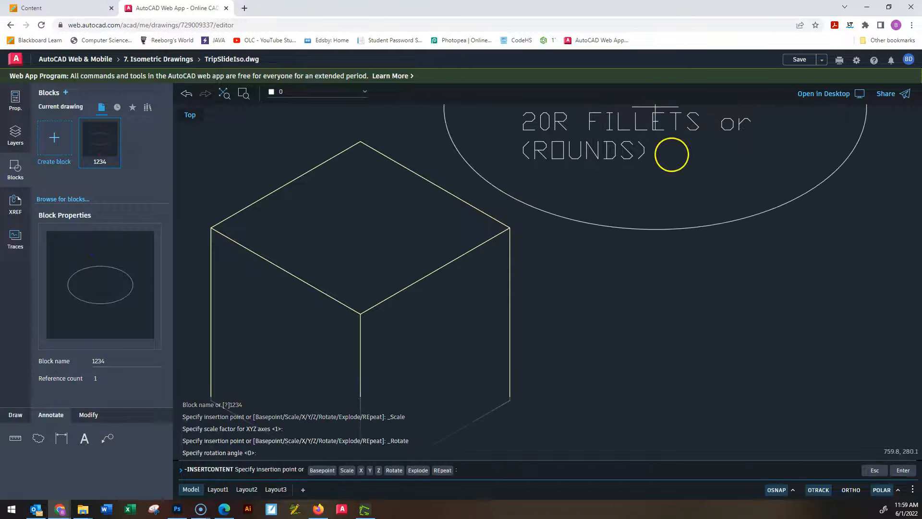
middle_drag(714, 253, 615, 269)
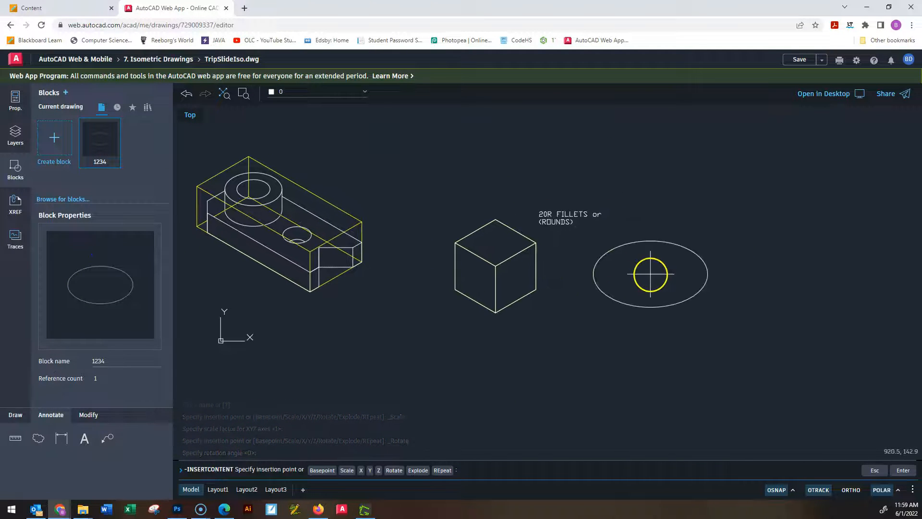
click(642, 268)
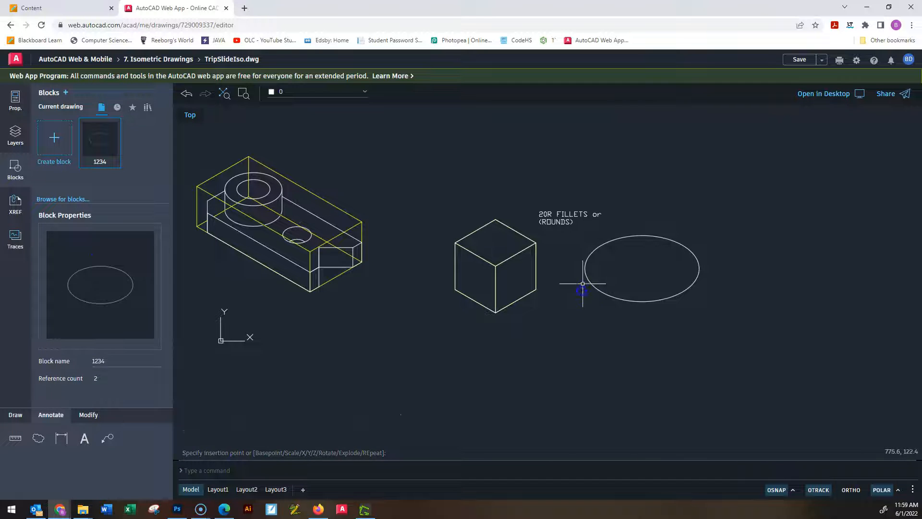
Copy the inserted ellipse from its centre to one spot at its lower right and another at its lower left.
scroll(633, 272, up, 3)
scroll(633, 269, down, 3)
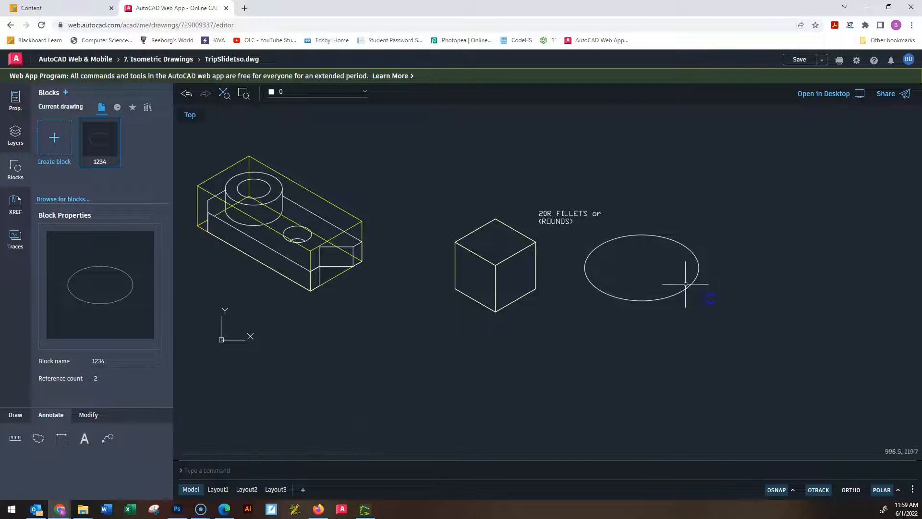
click(711, 313)
click(631, 241)
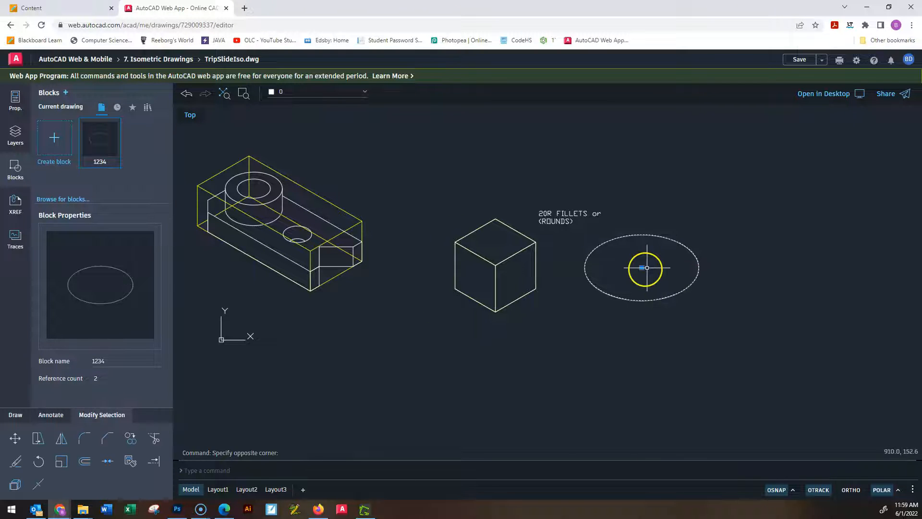
text(co)
key(Return)
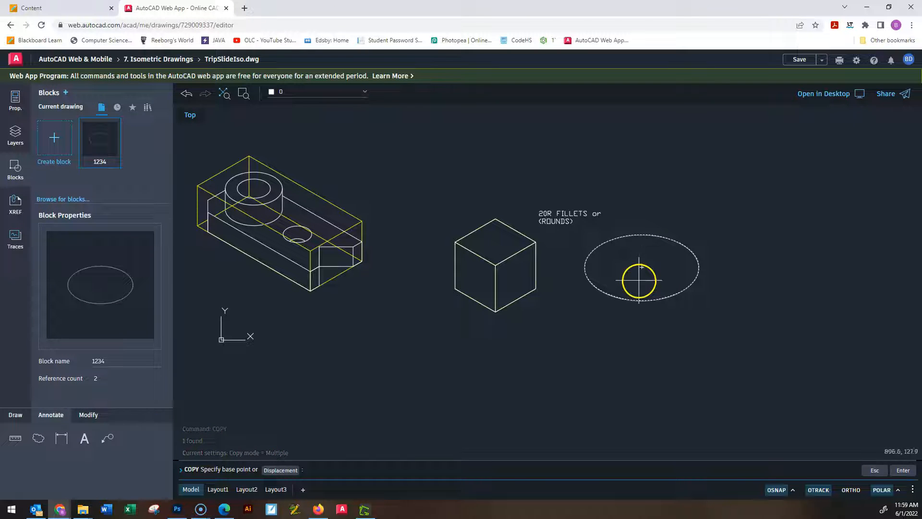
click(641, 267)
click(768, 394)
click(560, 392)
key(Escape)
key(Escape)
key(Escape)
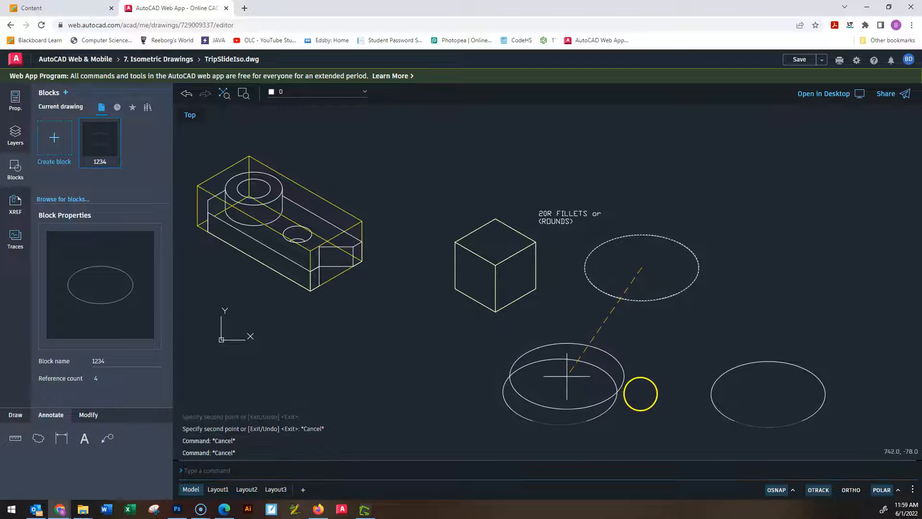
Rotate the lower-left ellipse copy about its centre by 300°.
click(650, 432)
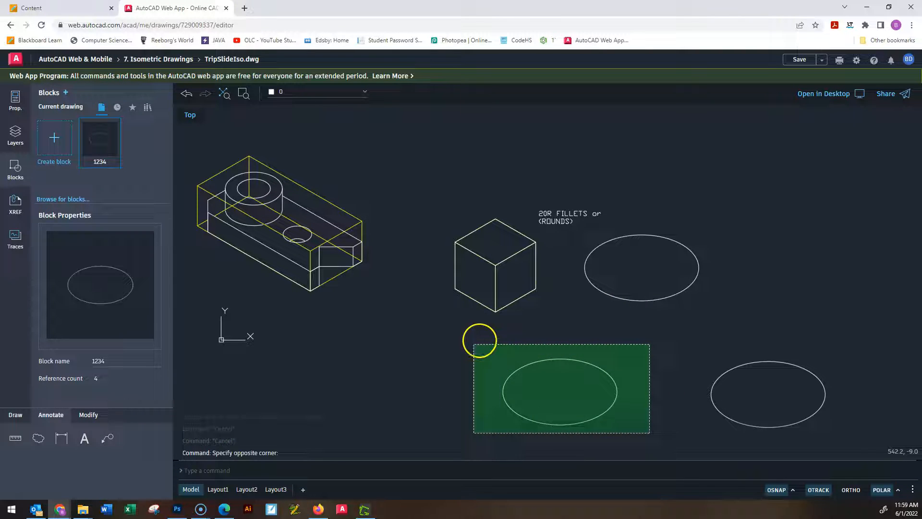
click(478, 339)
text(ro)
key(Return)
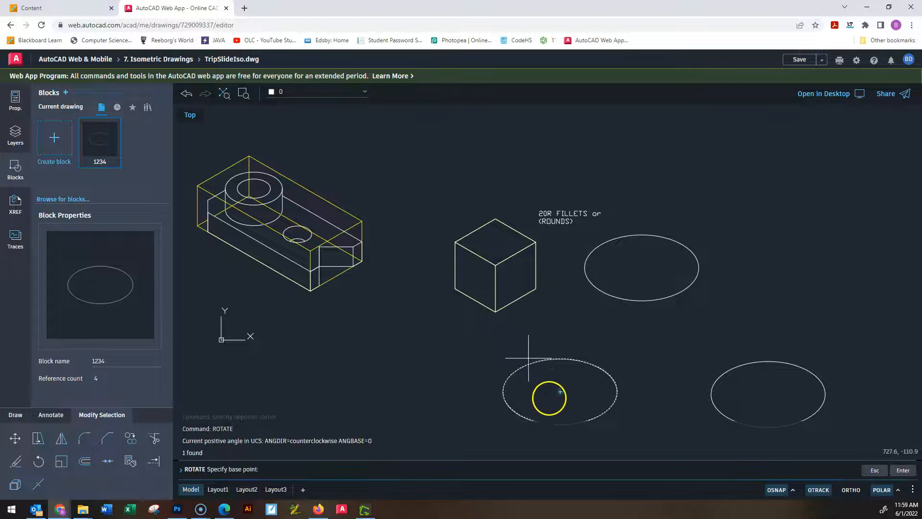
click(597, 358)
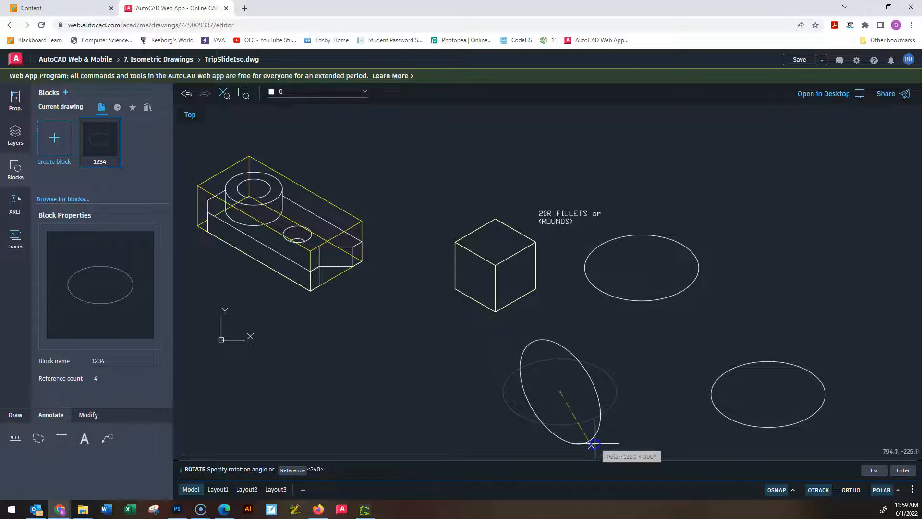
click(592, 446)
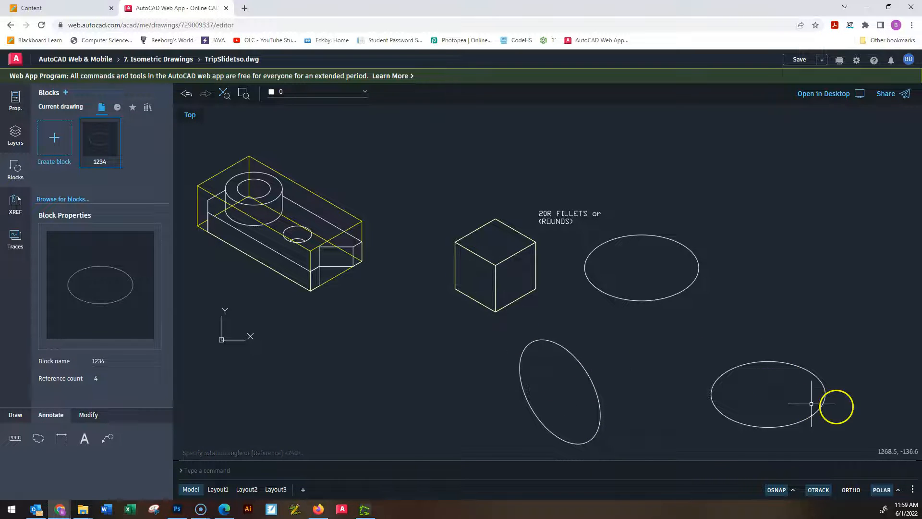
Rotate the lower-right ellipse copy about its centre by 240°.
click(845, 430)
click(674, 341)
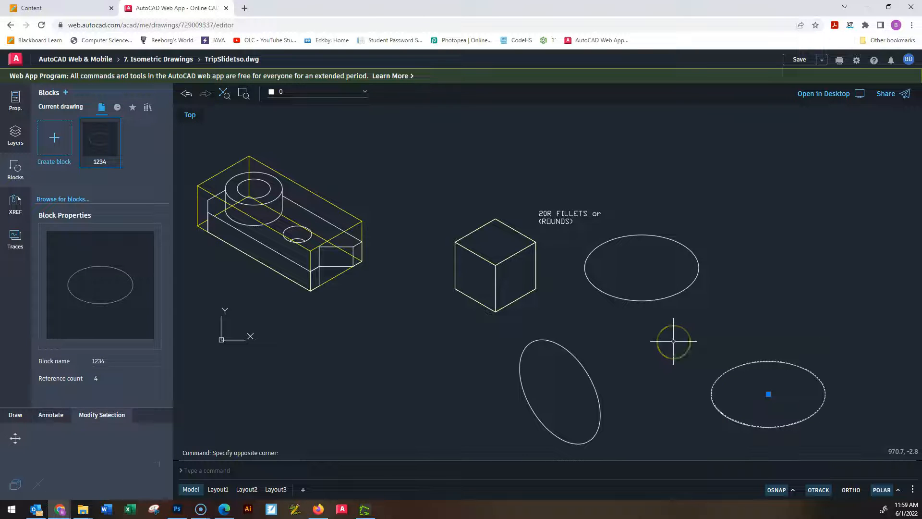
text(ro)
key(Return)
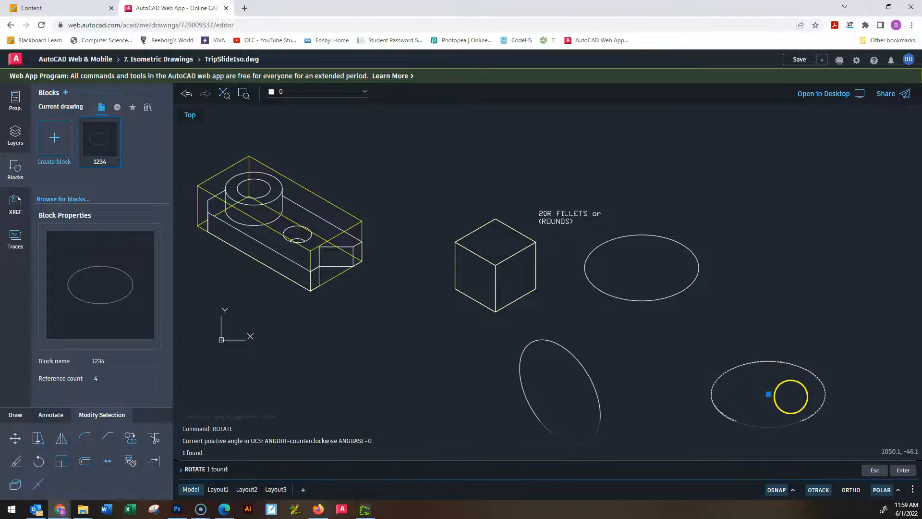
click(769, 394)
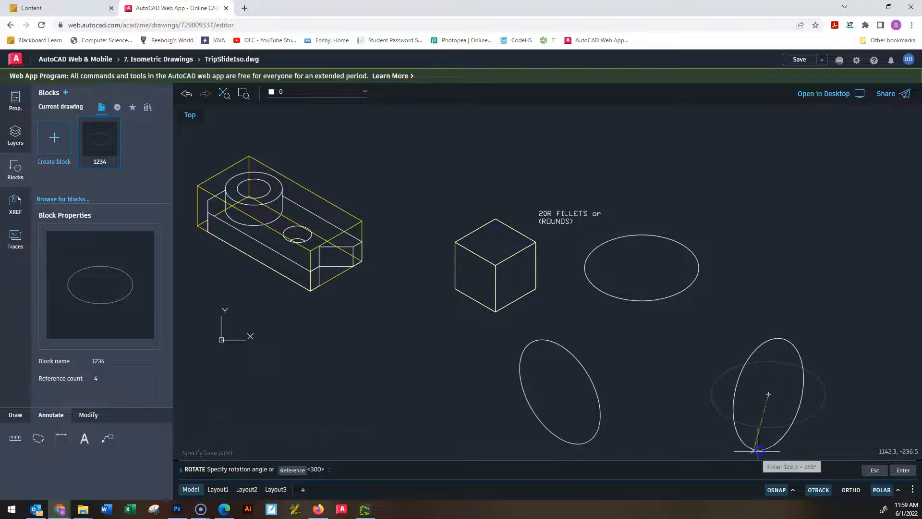
click(733, 448)
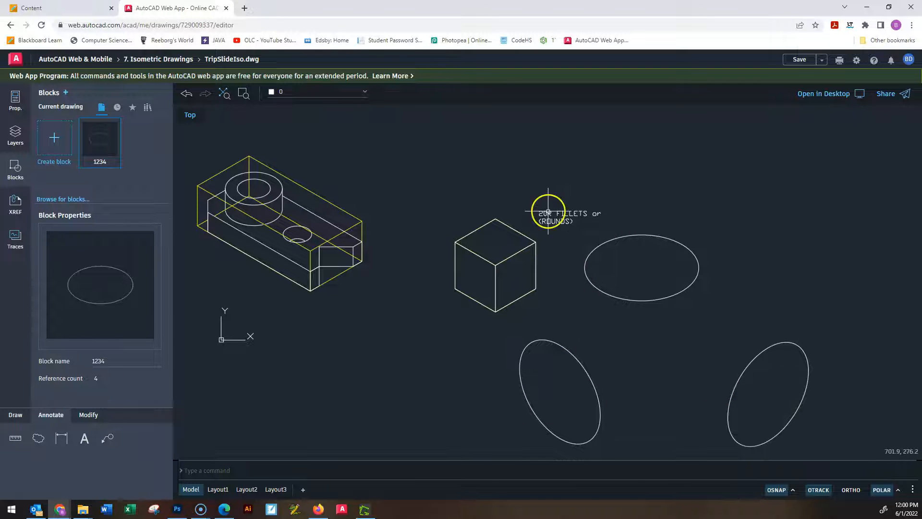
middle_drag(548, 210, 607, 250)
scroll(552, 298, up, 4)
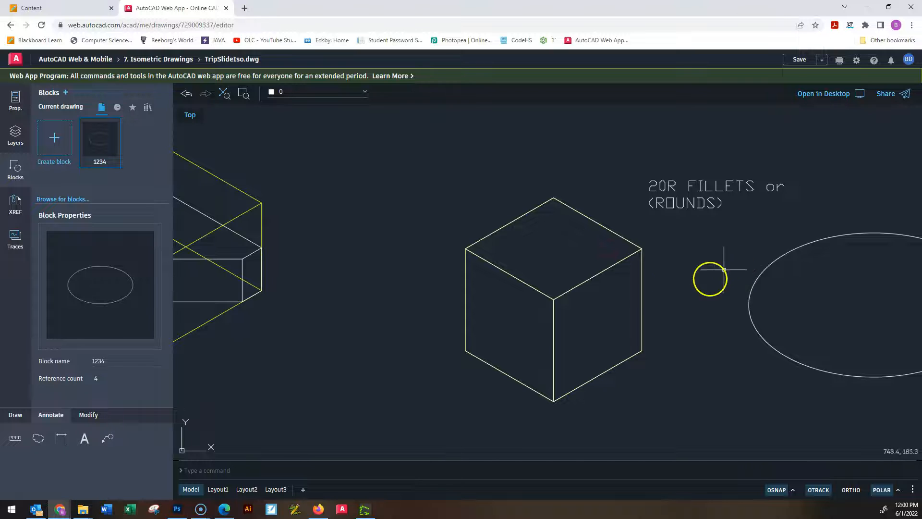
scroll(669, 243, down, 2)
middle_drag(710, 284, 653, 268)
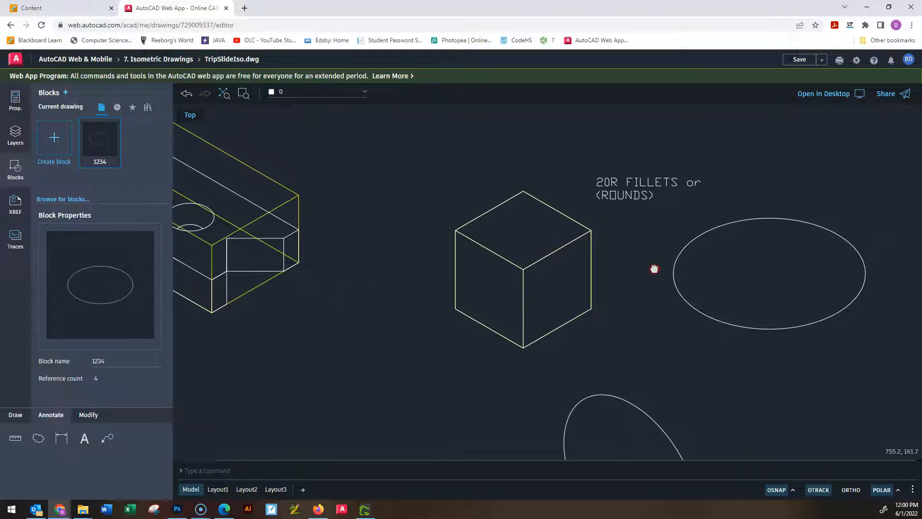
scroll(654, 269, up, 1)
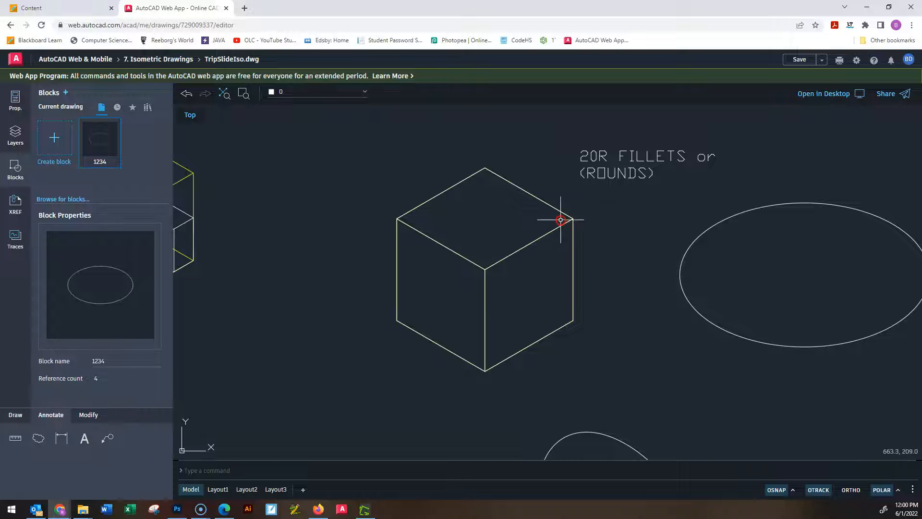
scroll(563, 220, up, 1)
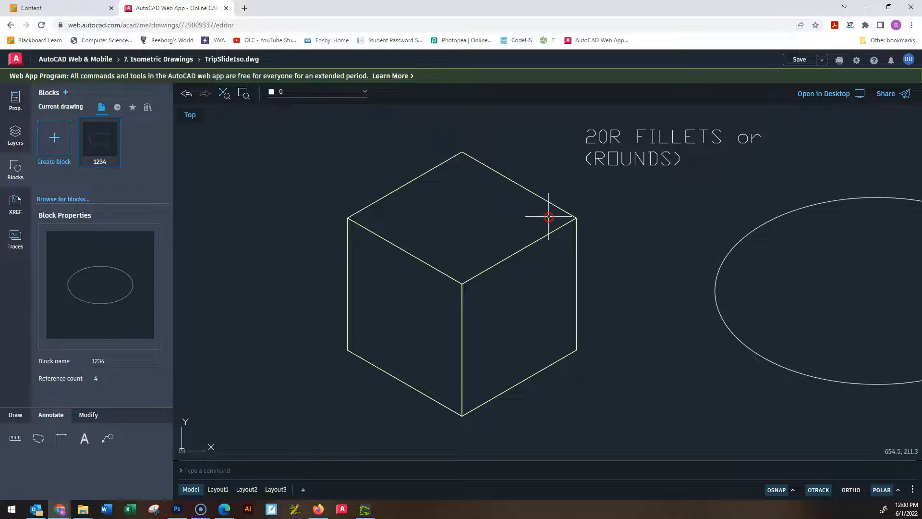
click(20, 418)
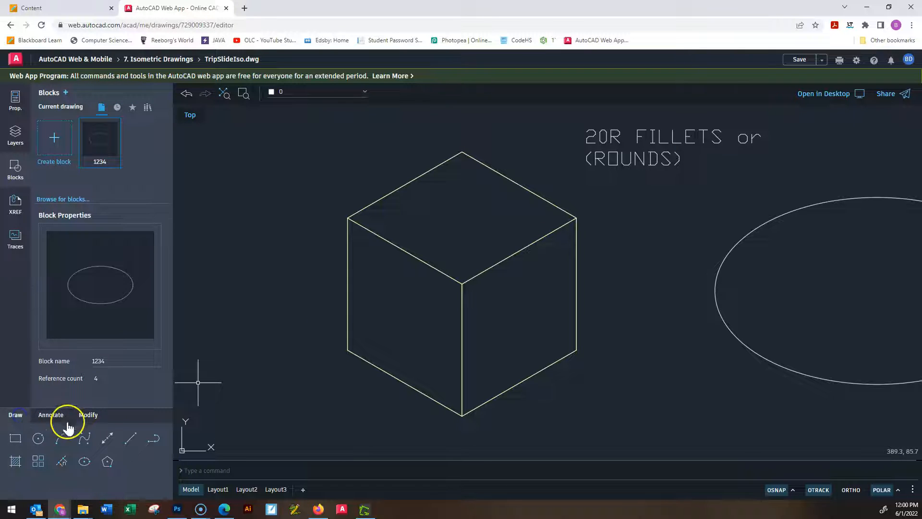
click(87, 416)
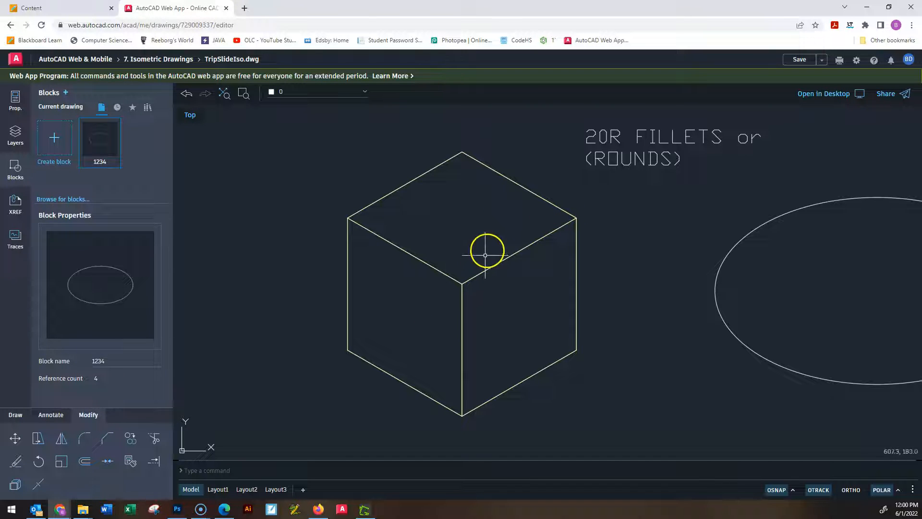
scroll(678, 243, down, 1)
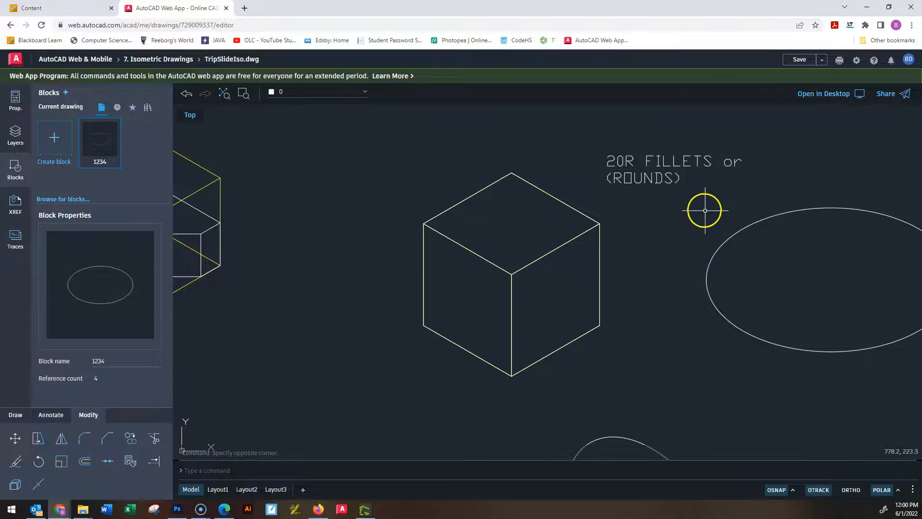
scroll(697, 247, up, 3)
scroll(648, 238, down, 1)
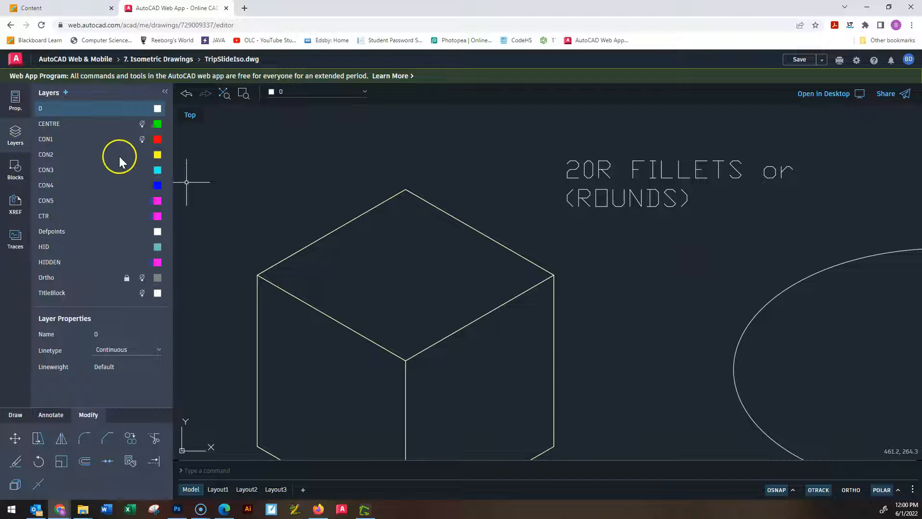
On layer CON5, draw a 20-unit line from the top face's right corner along its back-right edge, continuing about 20 units inward at 210°.
click(46, 176)
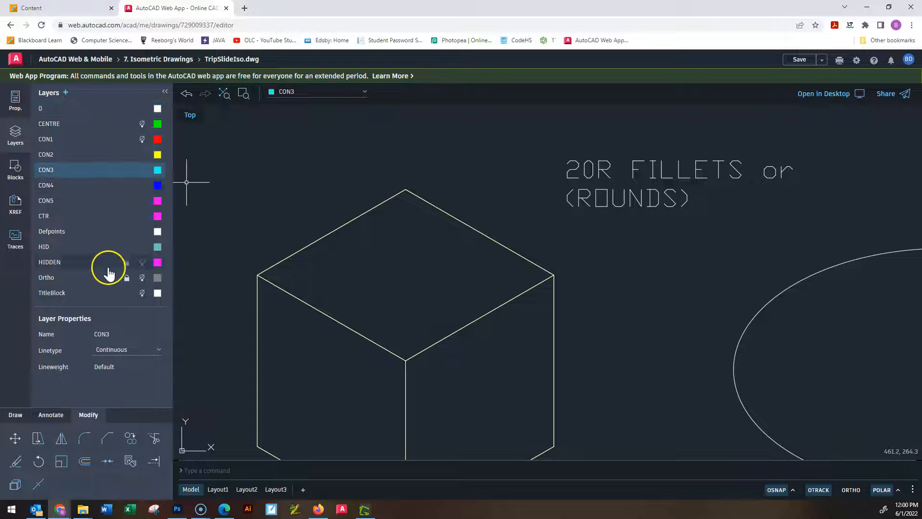
click(70, 201)
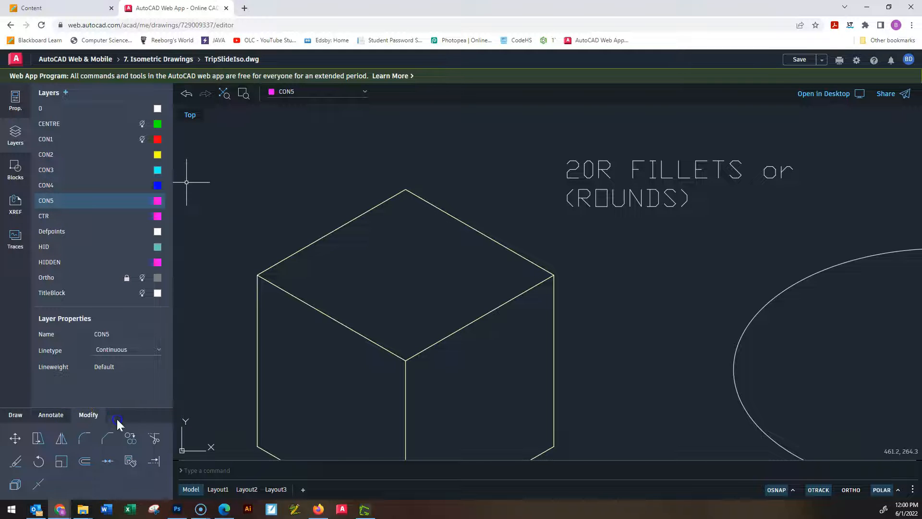
click(16, 415)
click(130, 438)
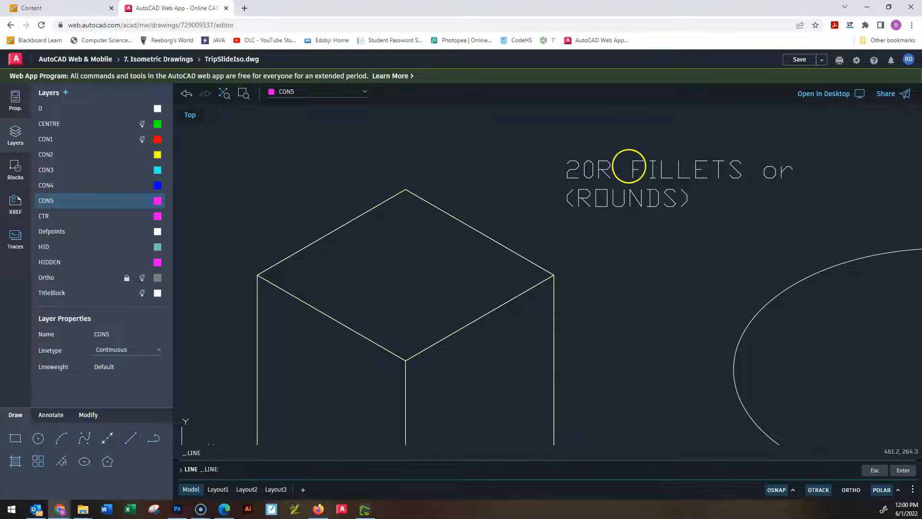
click(553, 275)
text(20)
key(Return)
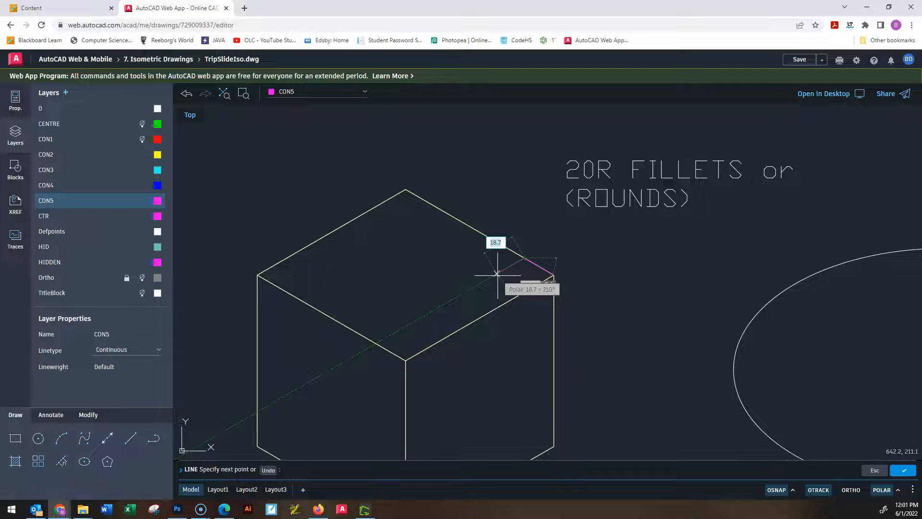
click(497, 275)
key(Escape)
key(Escape)
key(Escape)
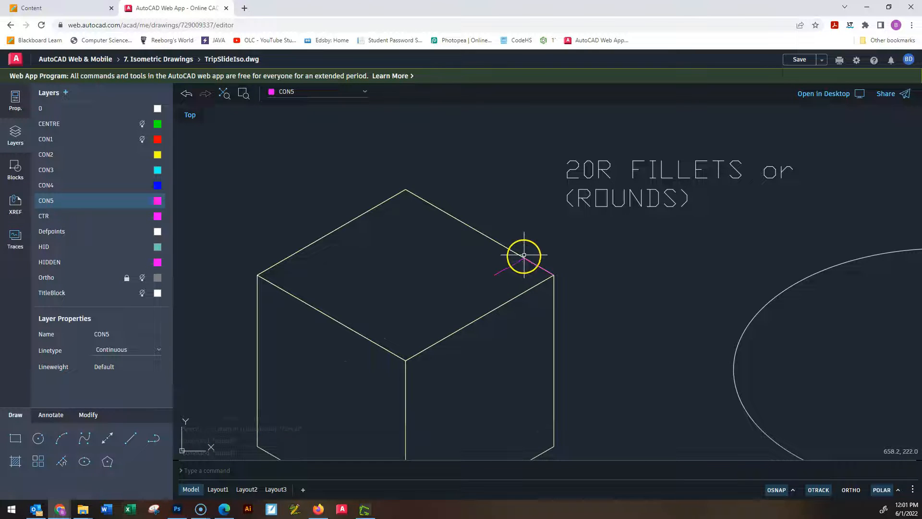
Draw a 20-unit construction line from the top face's back corner along its back-left edge, continuing 20 units inward at 330°.
text(l)
key(Return)
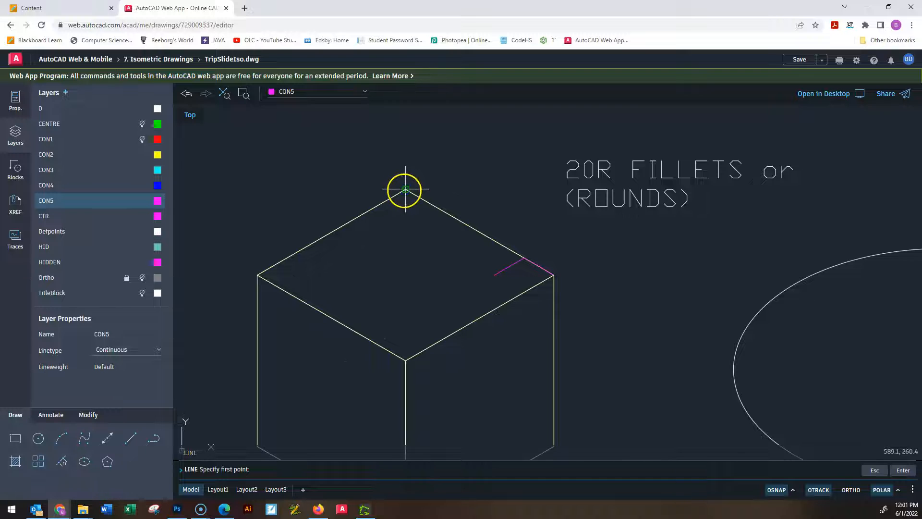
click(405, 190)
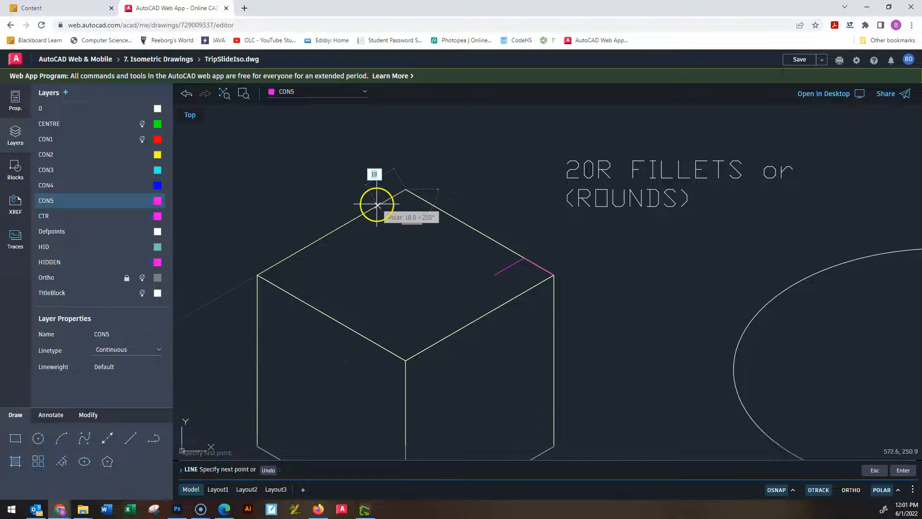
text(20)
key(Return)
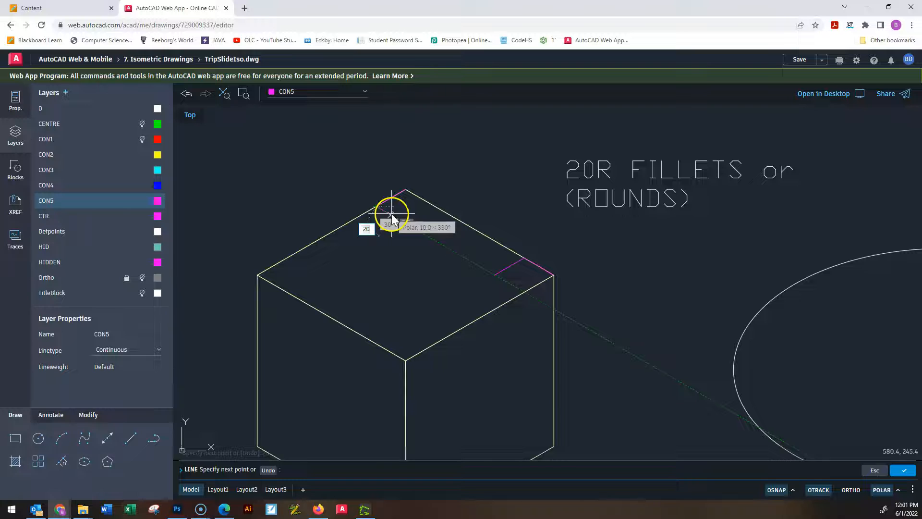
text(20)
key(Return)
key(Escape)
key(Escape)
key(Escape)
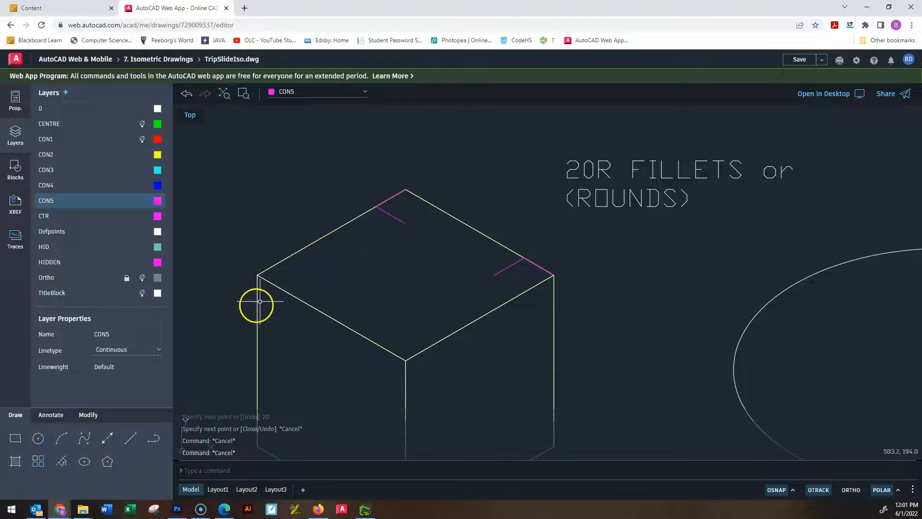
key(Return)
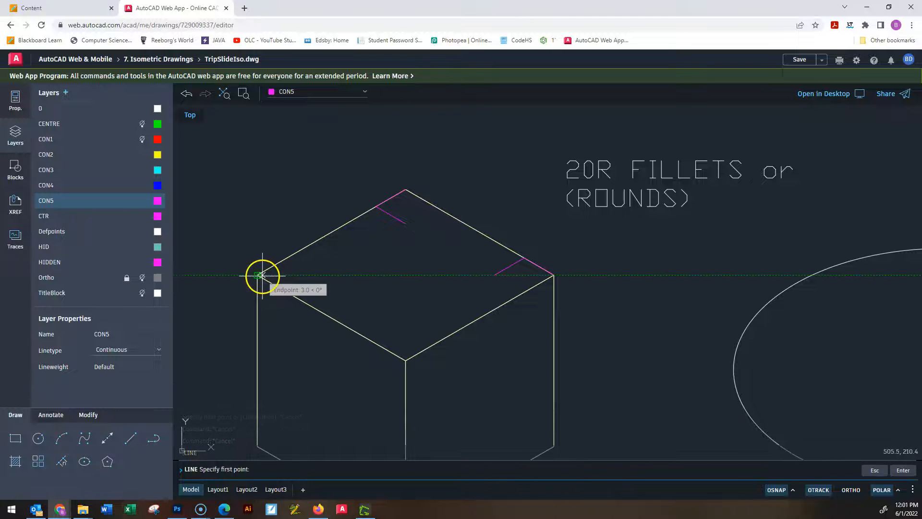
key(Escape)
key(Escape)
key(Escape)
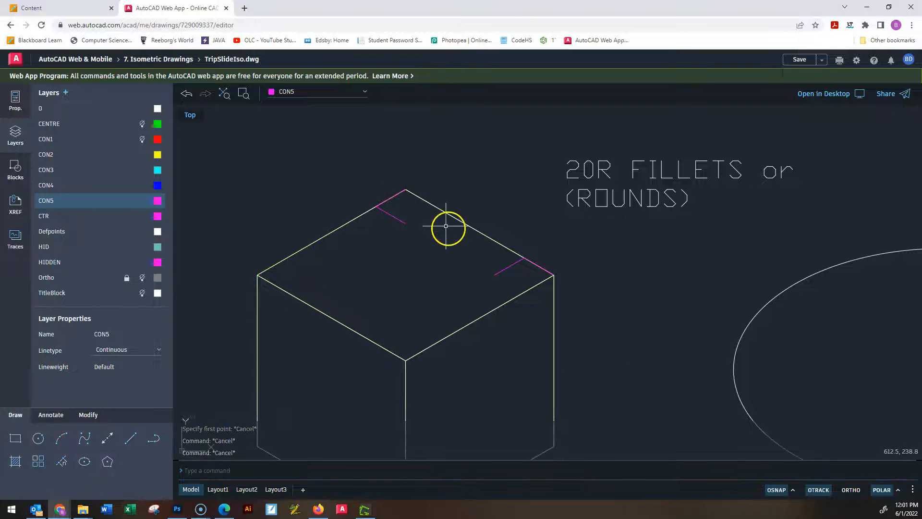
Draw a 20-unit construction line from the top face's left corner along its front-left edge, continuing 20 units inward at 30°.
key(Return)
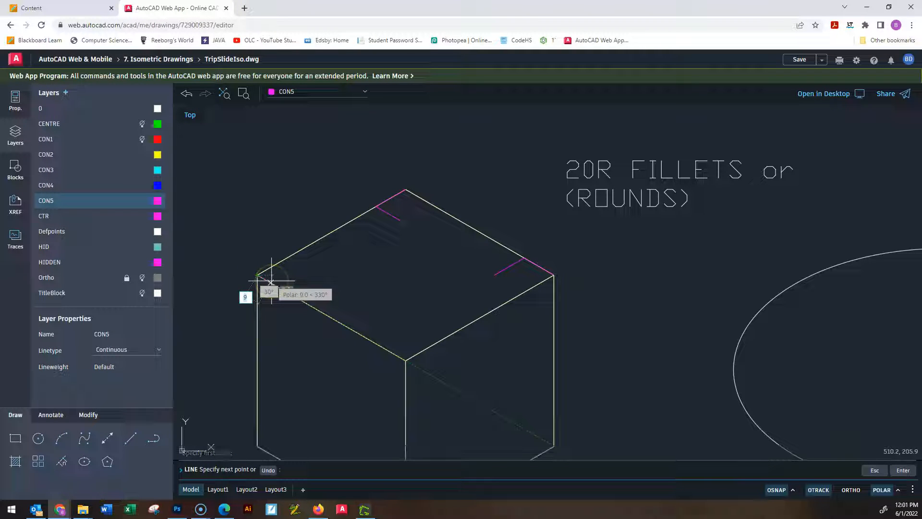
key(Return)
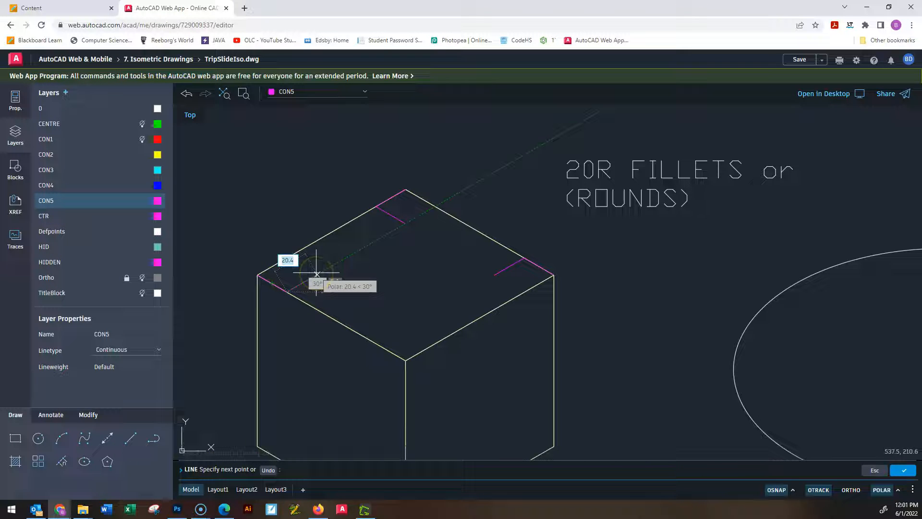
key(Return)
key(Escape)
key(Escape)
key(Escape)
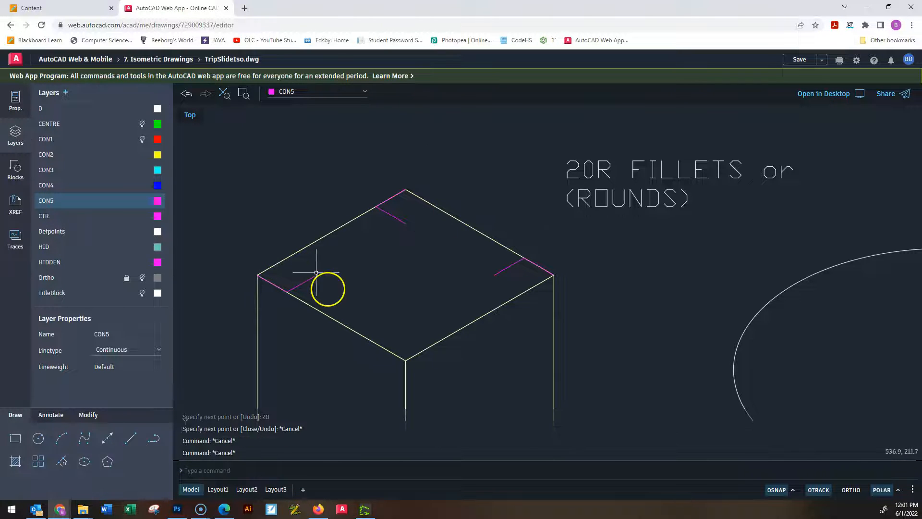
scroll(326, 293, down, 1)
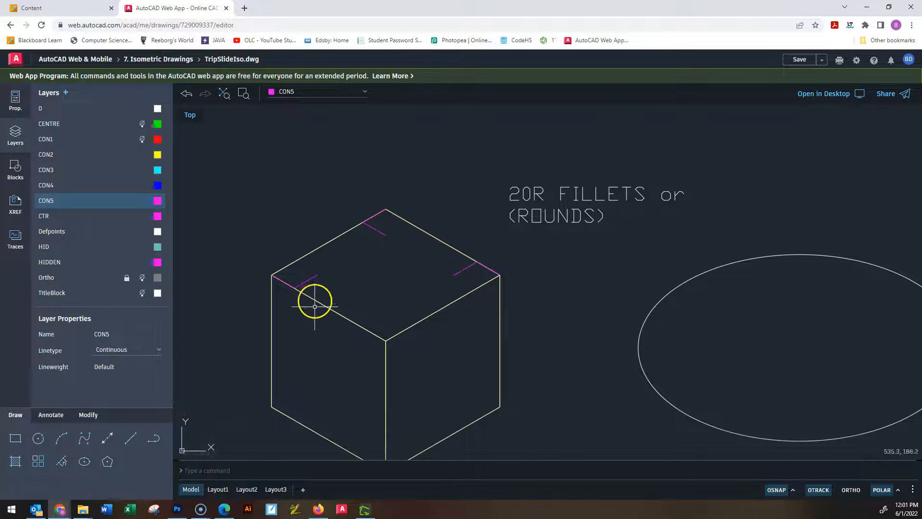
click(307, 279)
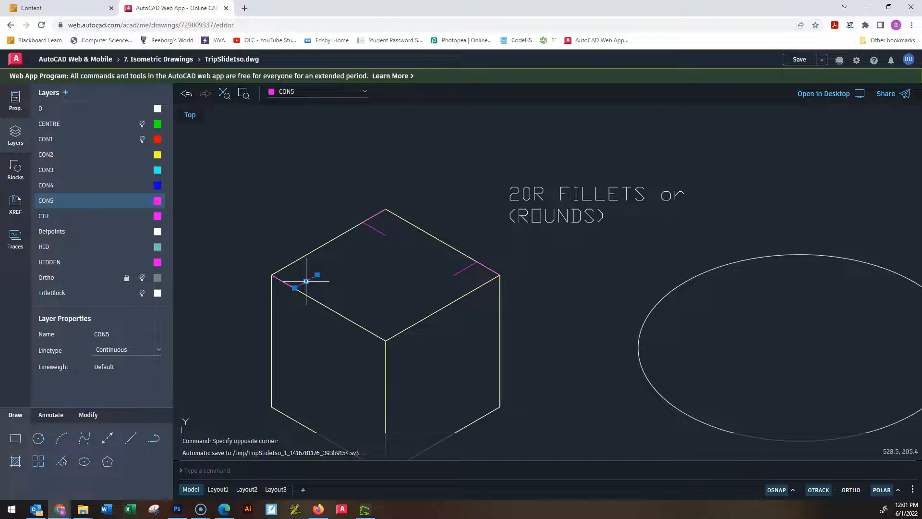
key(Escape)
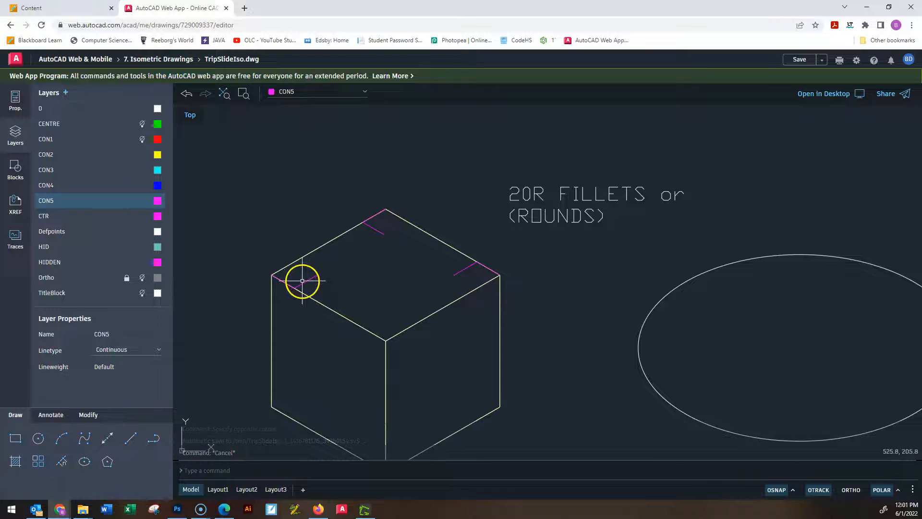
click(284, 285)
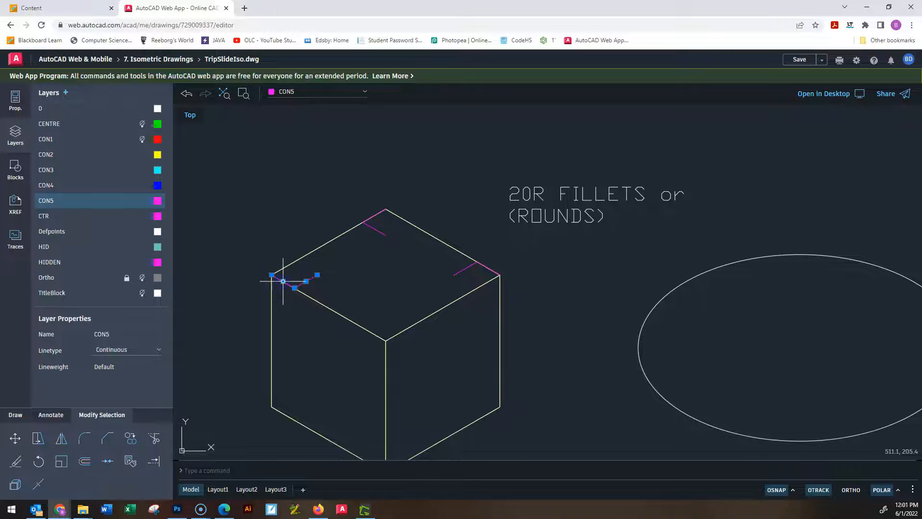
text(co)
key(Return)
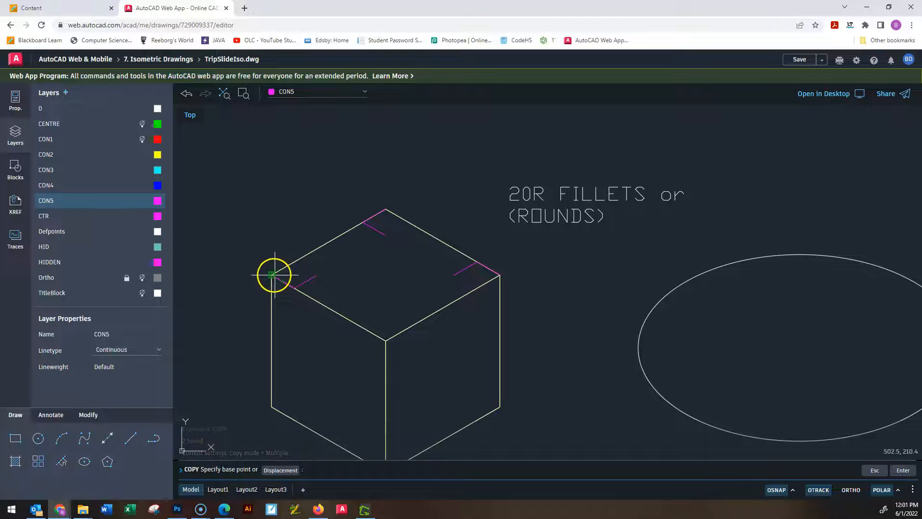
click(272, 275)
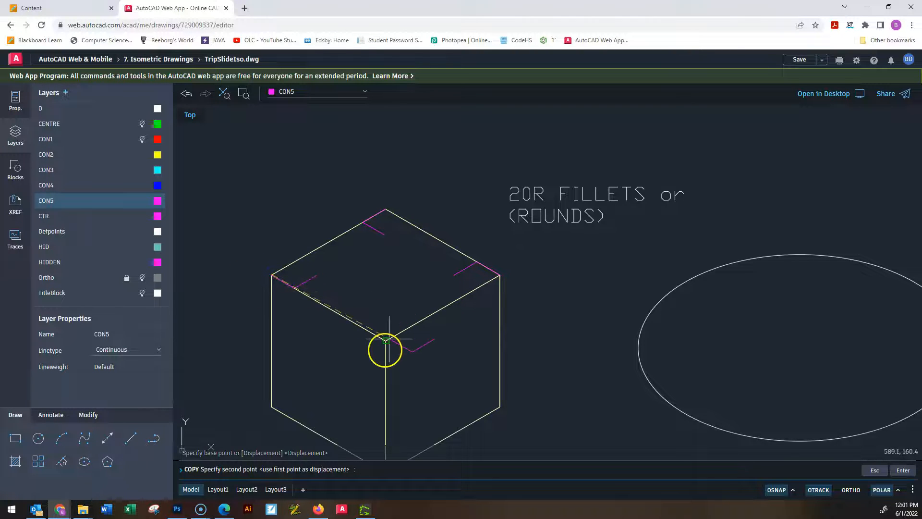
key(Escape)
key(Escape)
key(Escape)
key(Escape)
key(Escape)
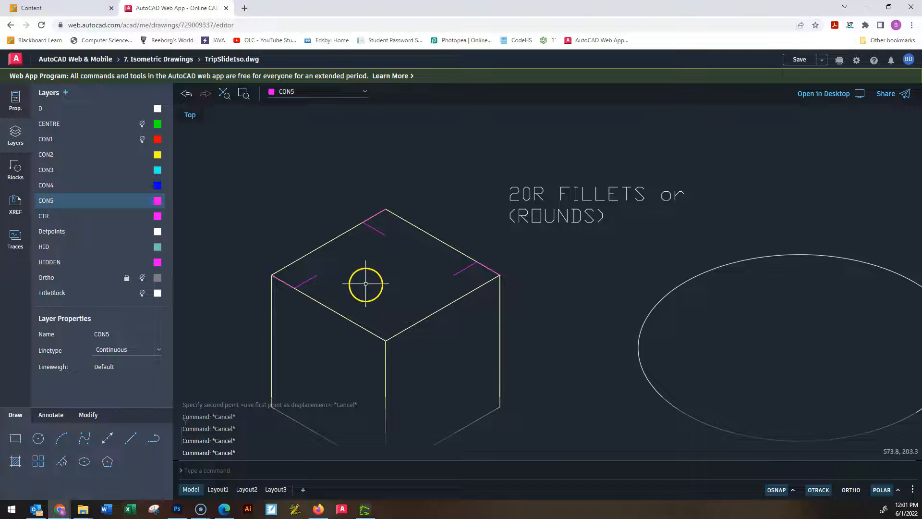
Draw a 20-unit construction line from the top face's front corner at 150° along its front-left edge, continuing 20 units inward at 30°.
text(l)
key(Return)
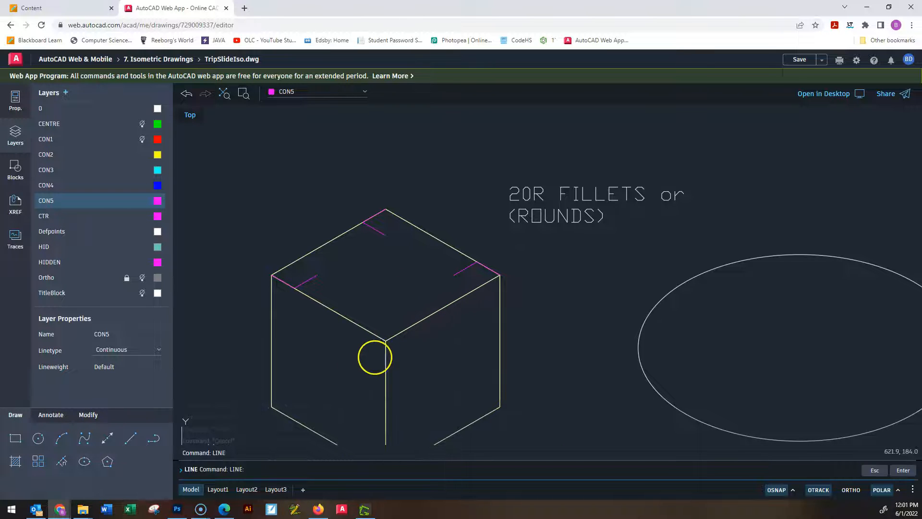
click(386, 340)
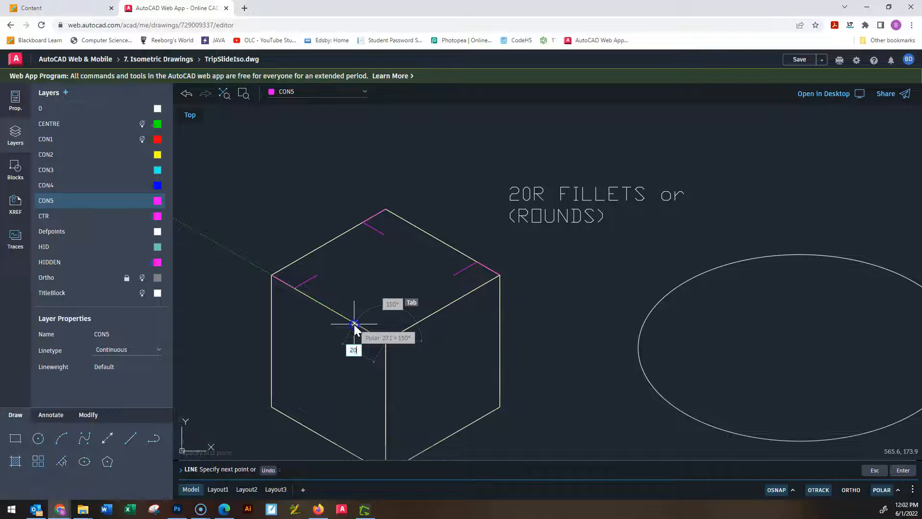
key(Return)
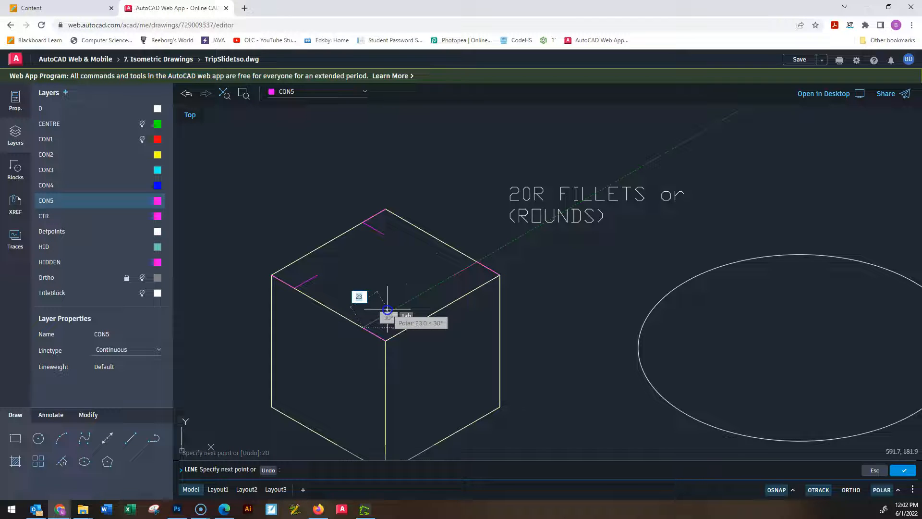
key(Return)
key(Escape)
key(Escape)
key(Escape)
Copy the construction lines at all four top-face corners from the top face's front corner to the cube's lowest front corner.
click(511, 279)
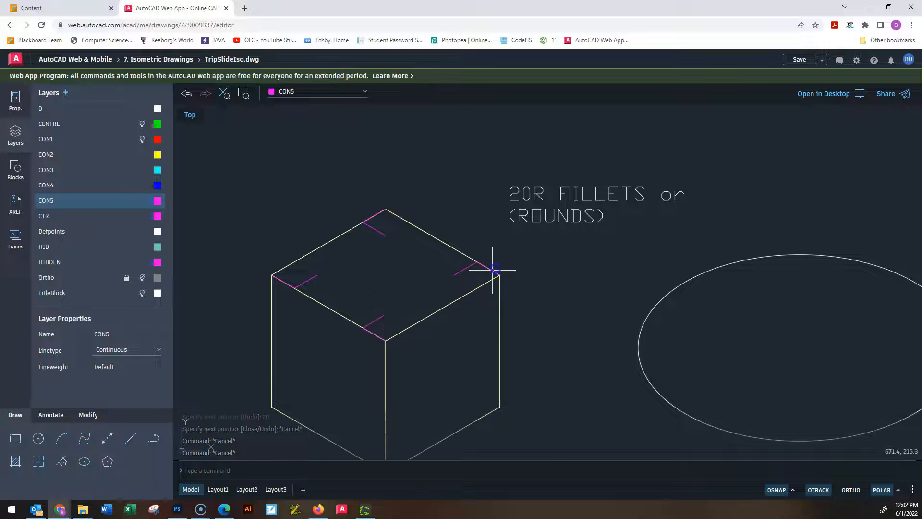
click(492, 269)
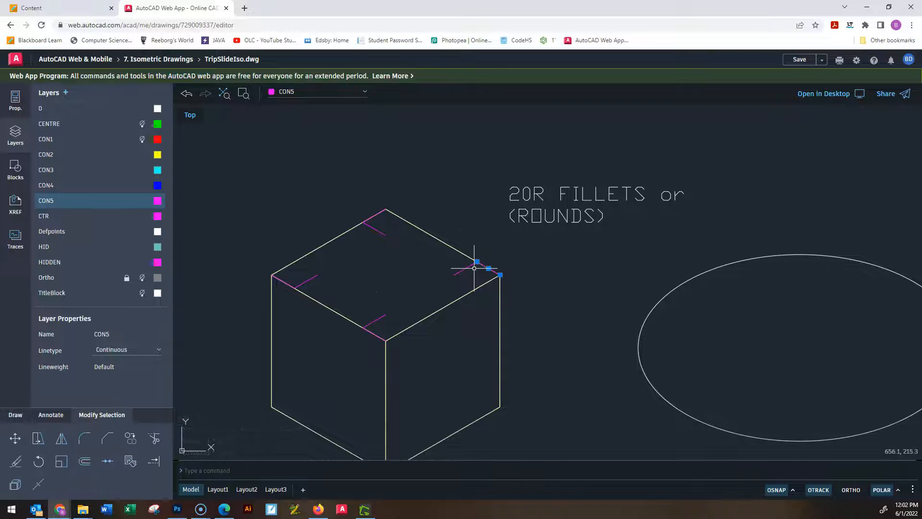
click(460, 271)
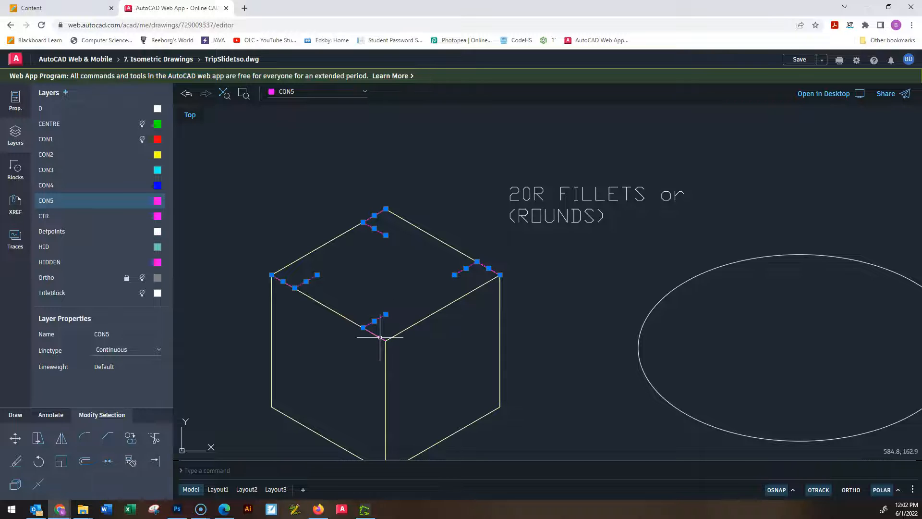
text(co)
key(Return)
scroll(425, 317, down, 2)
middle_drag(424, 318, 401, 236)
scroll(380, 249, up, 4)
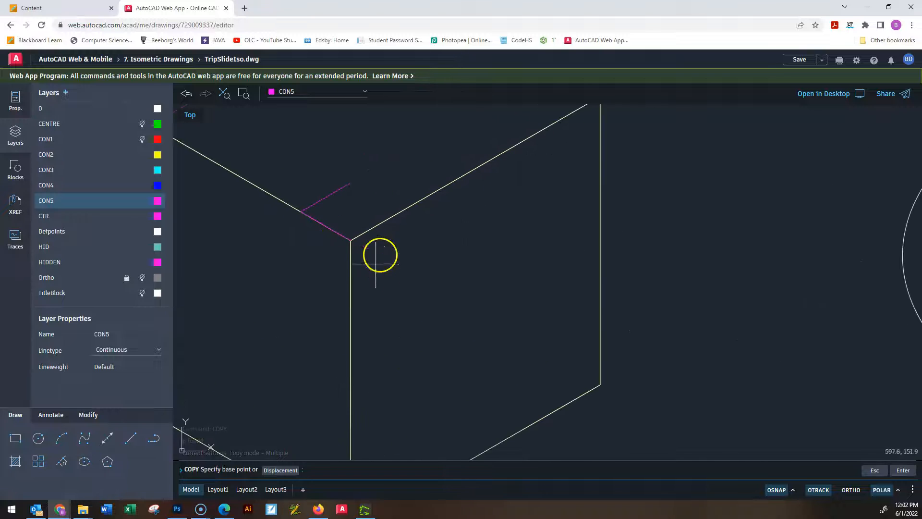
click(351, 240)
middle_drag(413, 322, 503, 110)
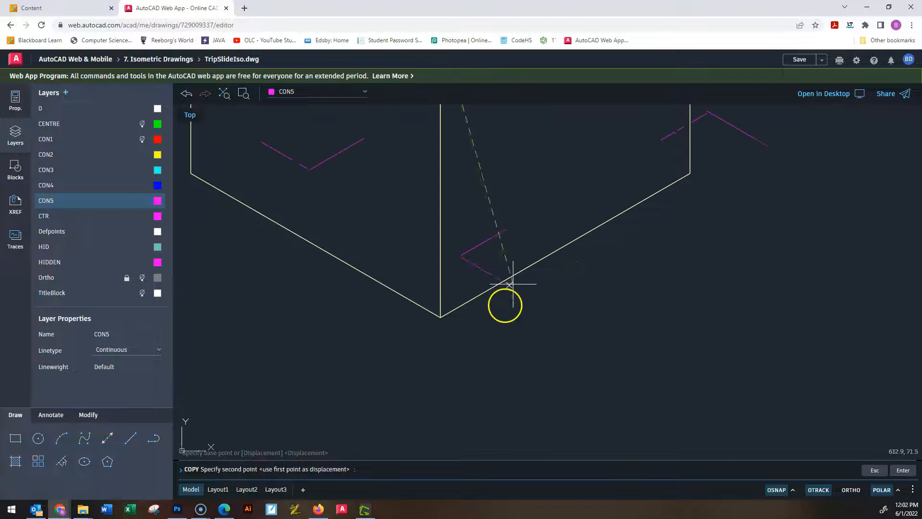
click(439, 317)
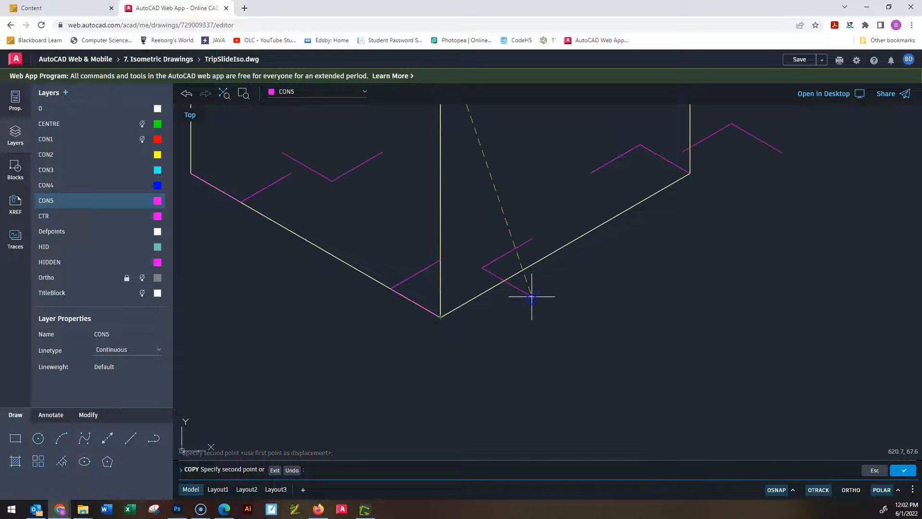
key(Escape)
key(Escape)
key(Escape)
Copy the unrotated ellipse from its centre to the inner end of the construction lines at the top face's right corner.
scroll(531, 299, down, 2)
scroll(574, 311, down, 2)
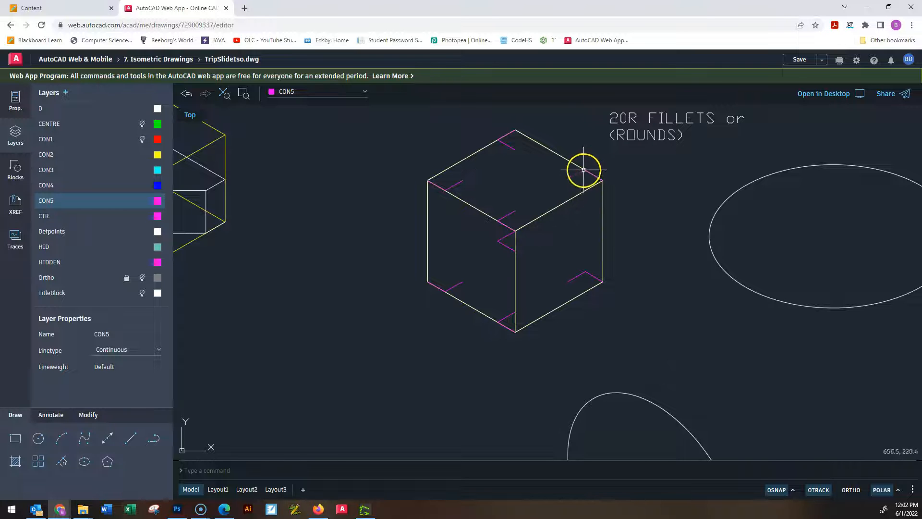
scroll(604, 181, down, 3)
middle_drag(639, 237, 569, 264)
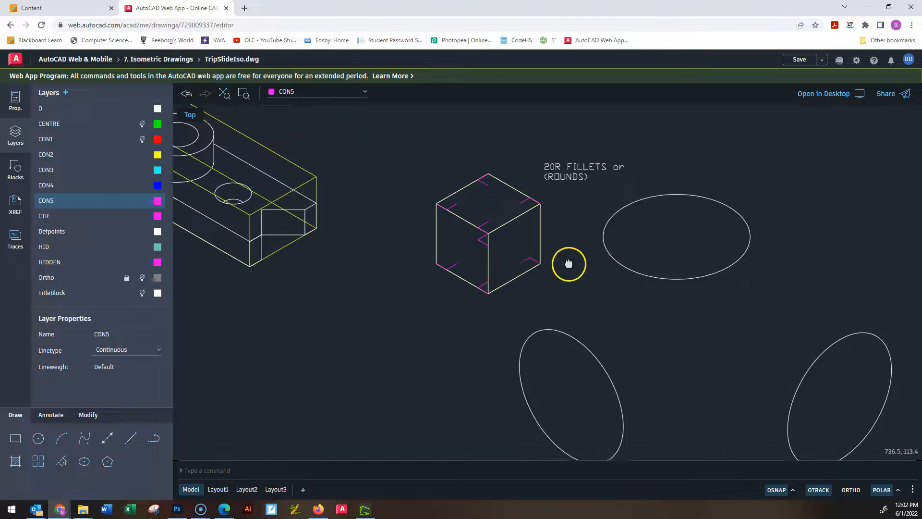
scroll(564, 223, up, 2)
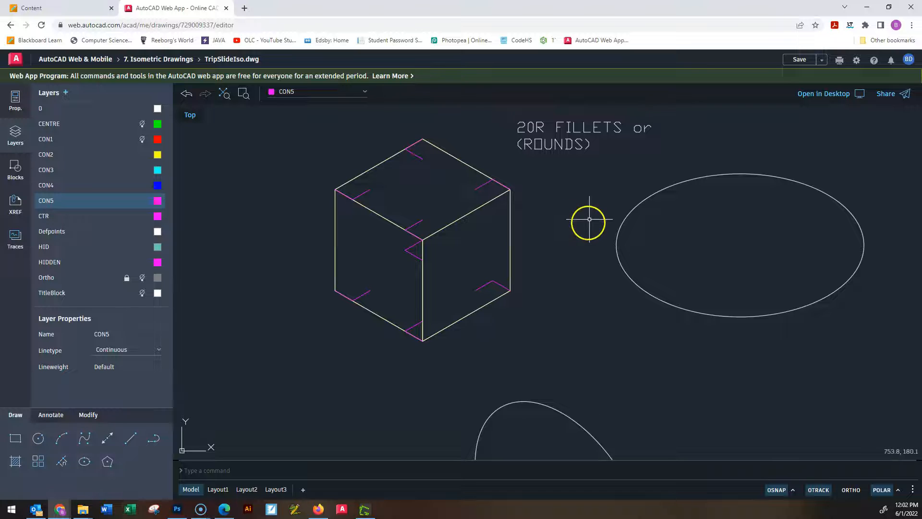
middle_drag(589, 214, 570, 241)
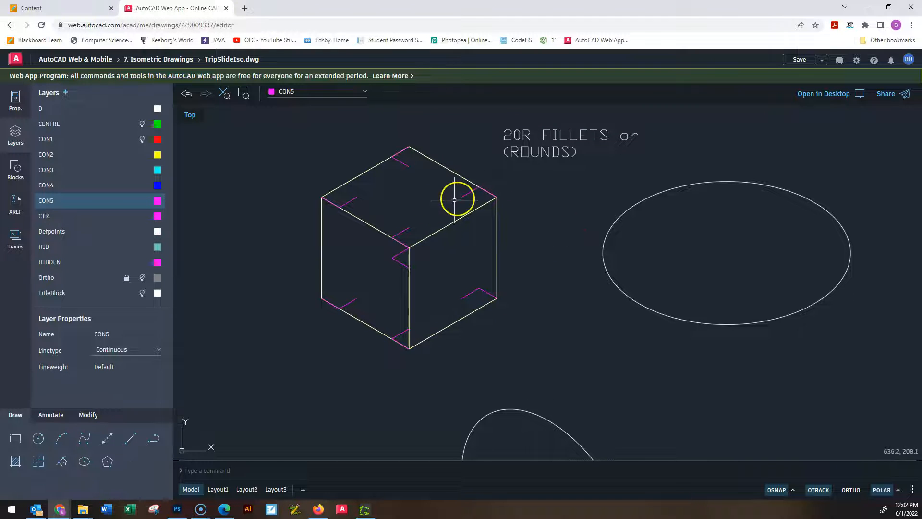
click(831, 214)
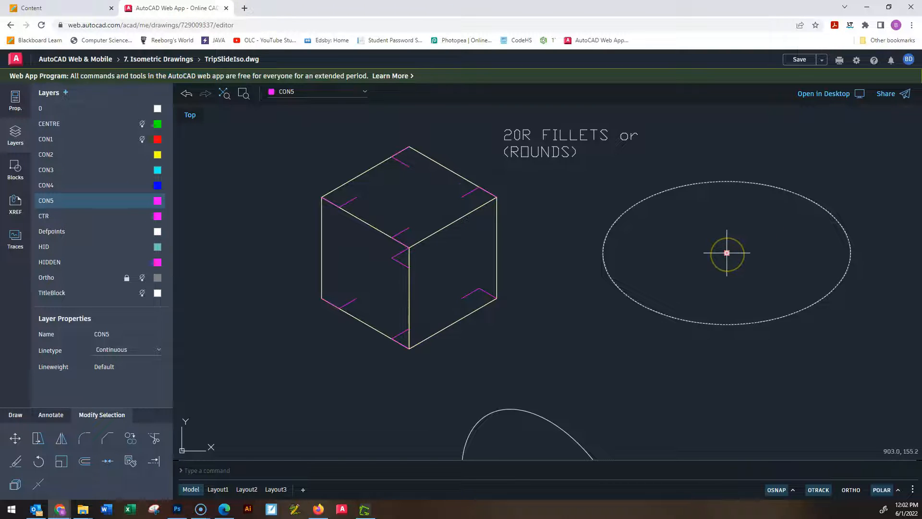
text(co)
key(Return)
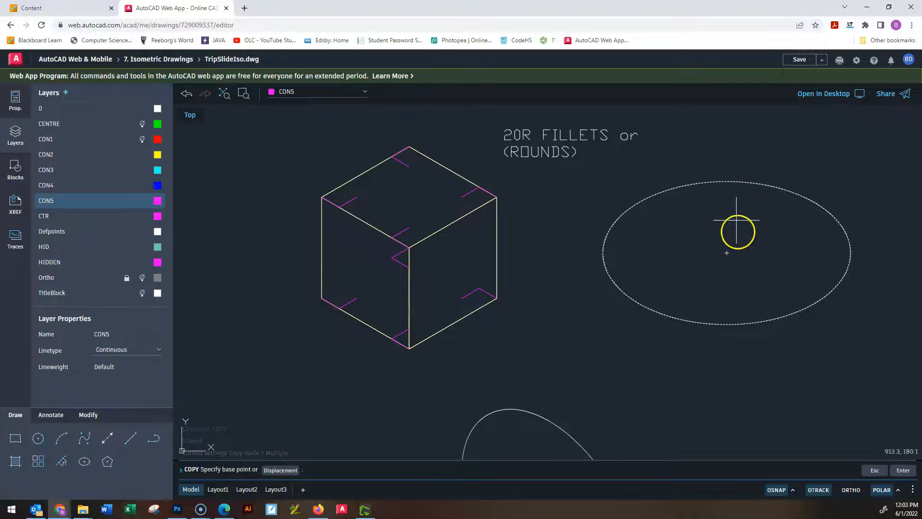
click(727, 253)
scroll(461, 216, up, 4)
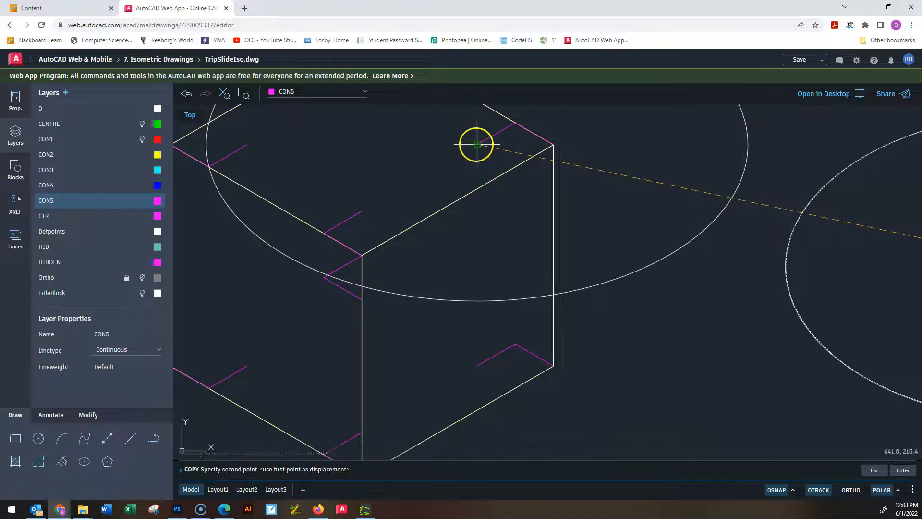
click(559, 226)
key(Escape)
key(Escape)
key(Escape)
scroll(559, 221, down, 5)
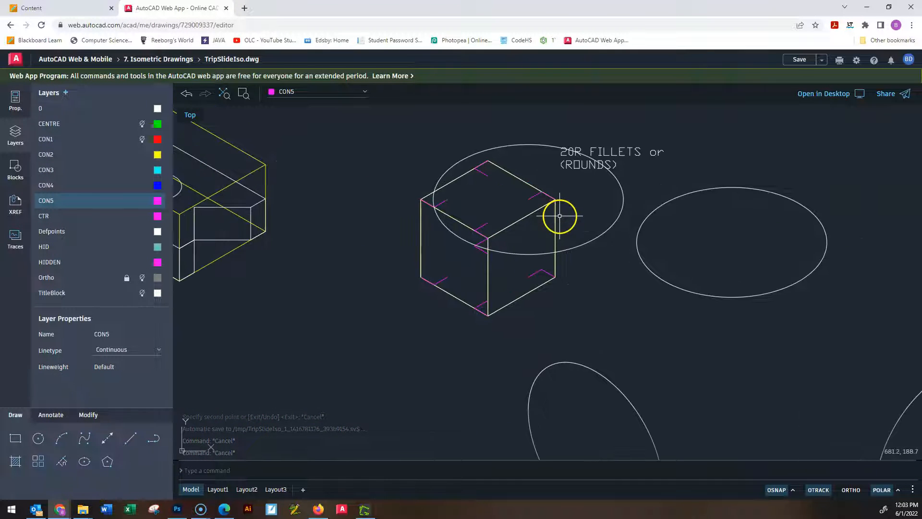
scroll(610, 192, up, 1)
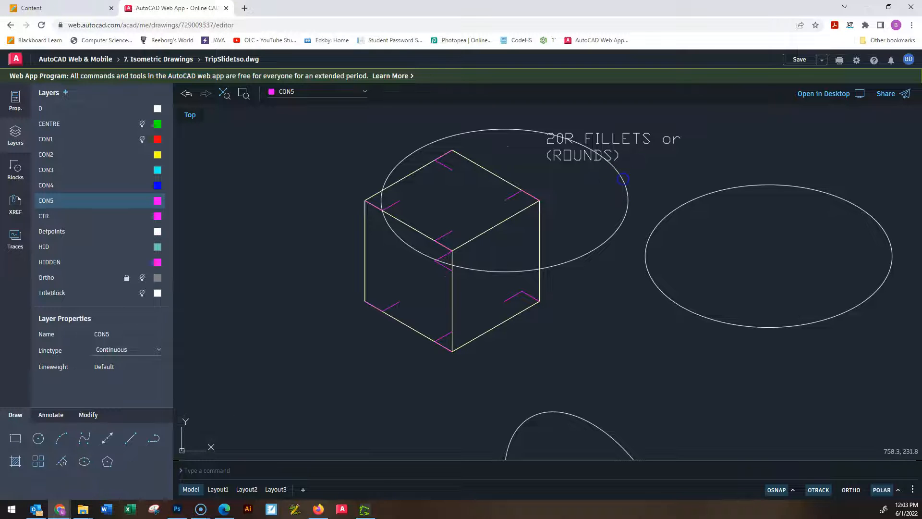
click(623, 179)
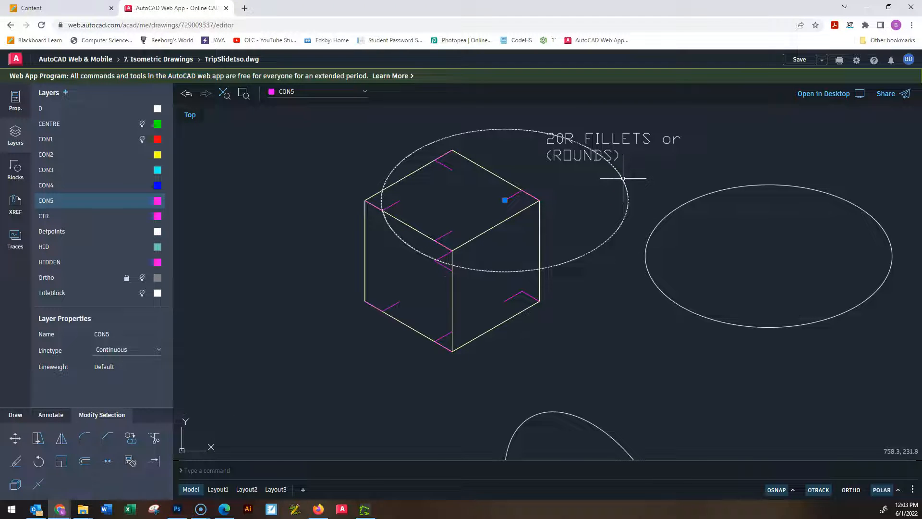
text(sc)
key(Return)
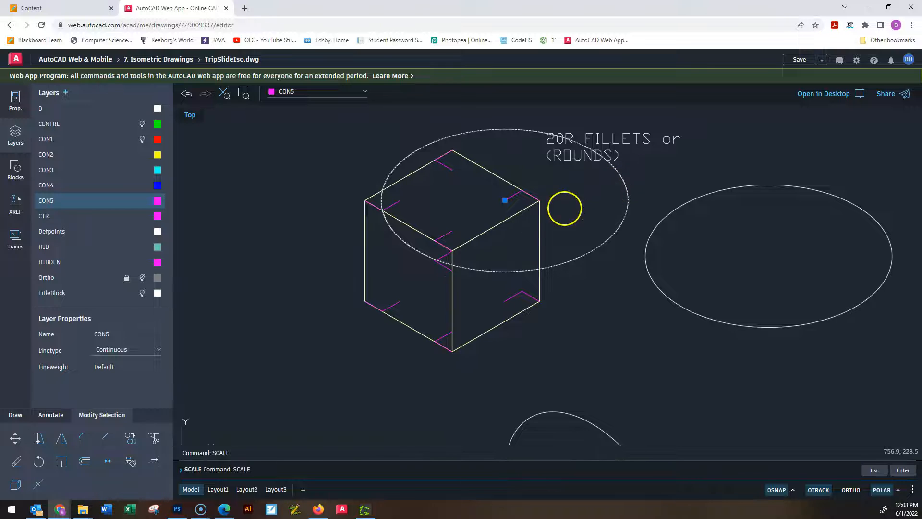
scroll(500, 211, up, 5)
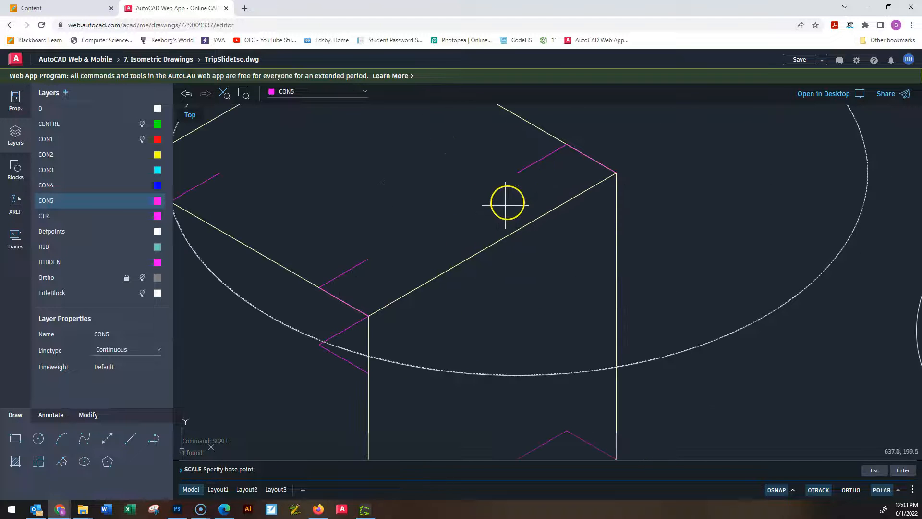
click(517, 172)
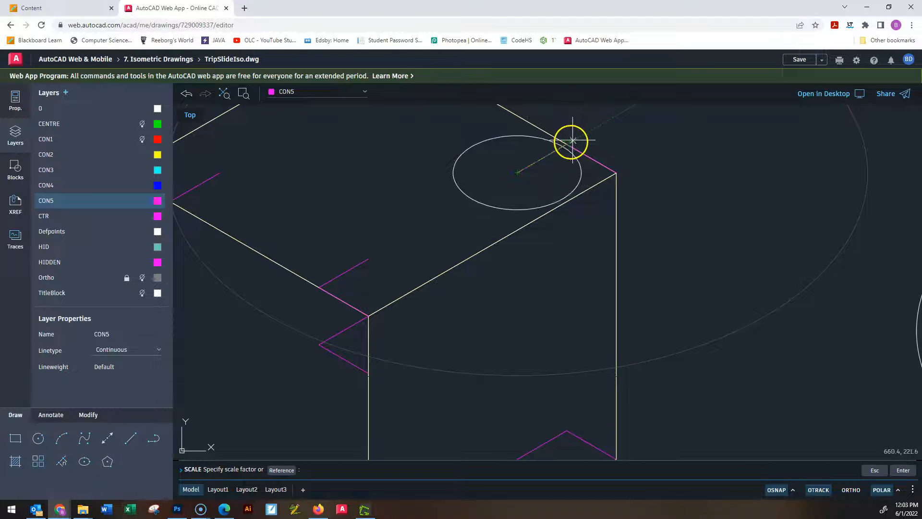
scroll(576, 138, up, 4)
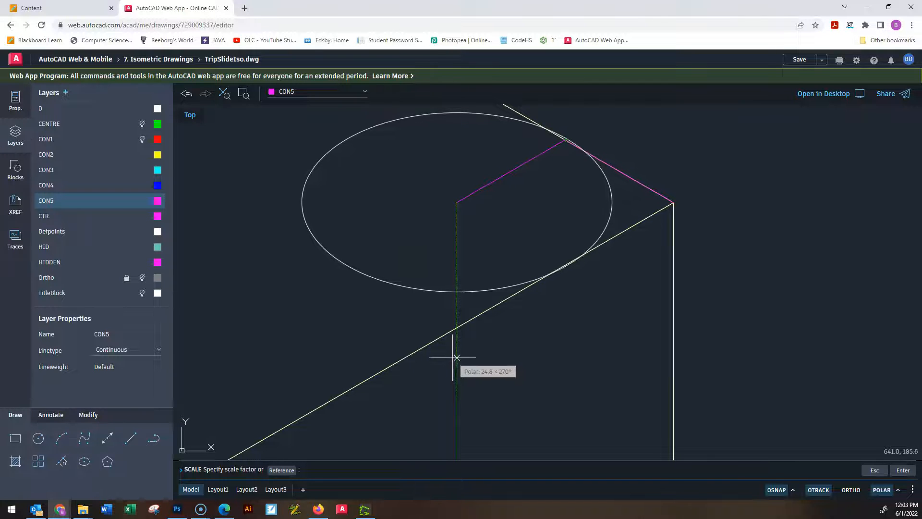
scroll(457, 358, up, 3)
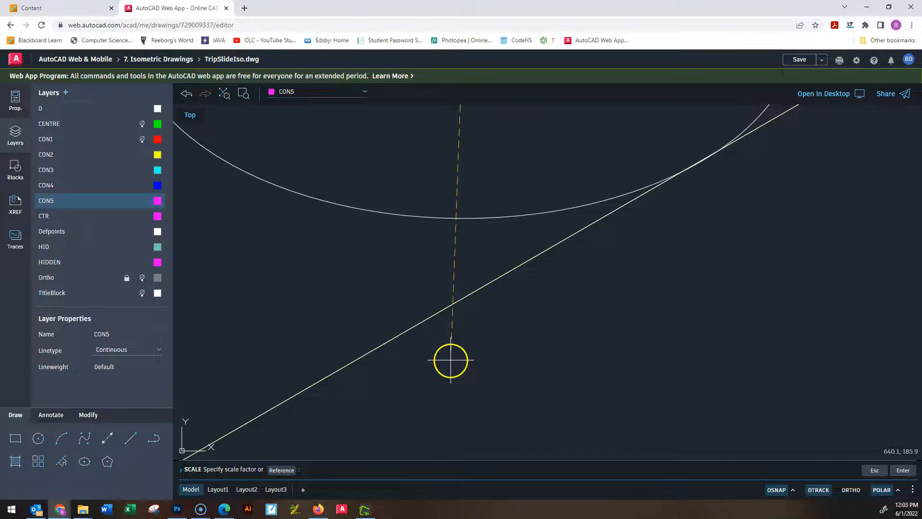
scroll(449, 356, down, 3)
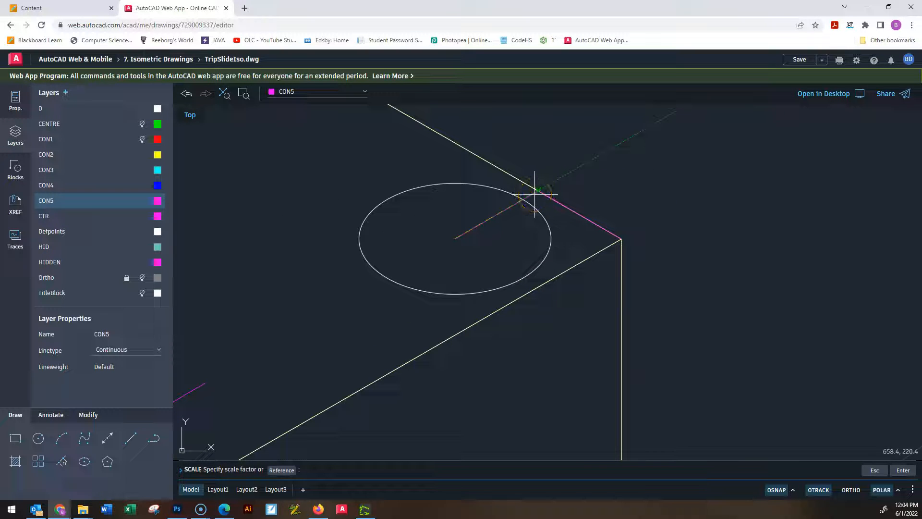
scroll(534, 195, down, 3)
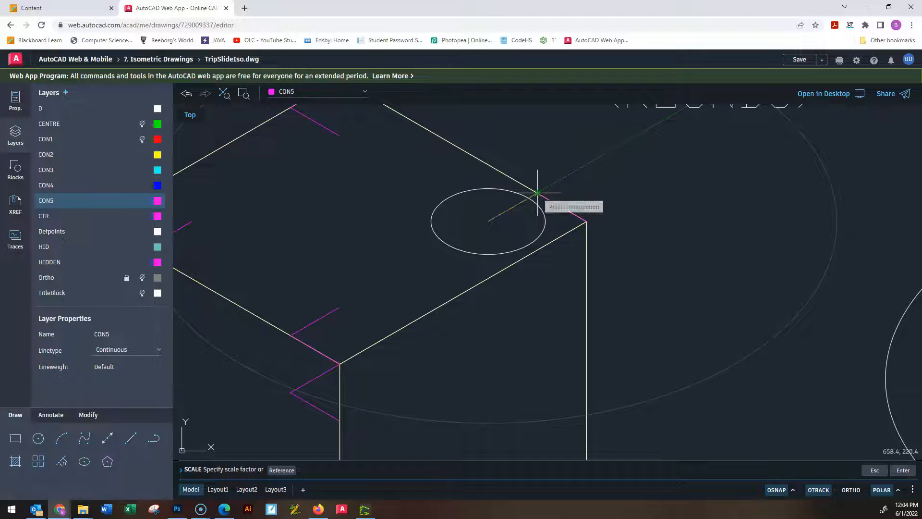
scroll(537, 193, down, 2)
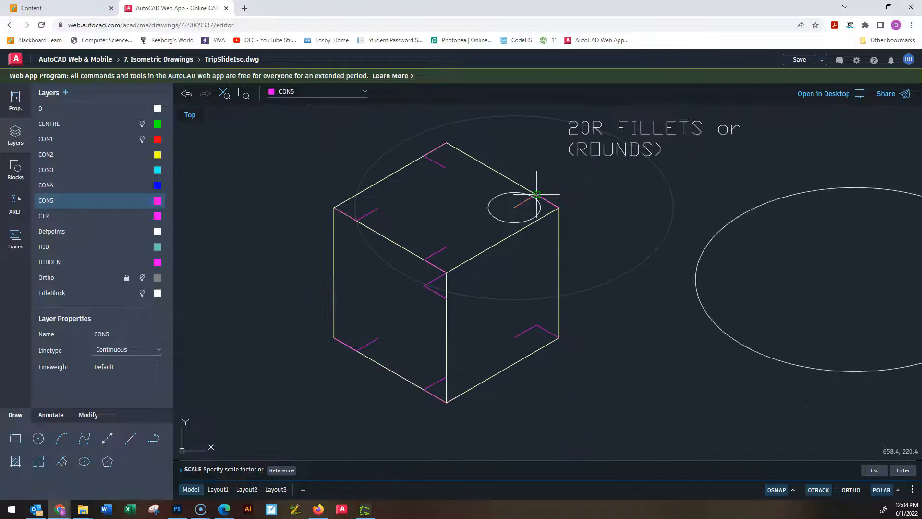
scroll(537, 193, up, 3)
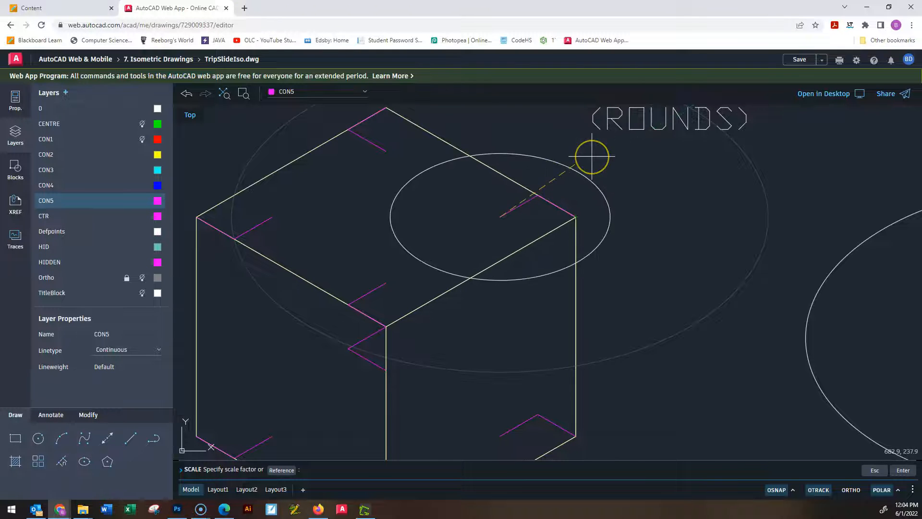
scroll(591, 158, down, 6)
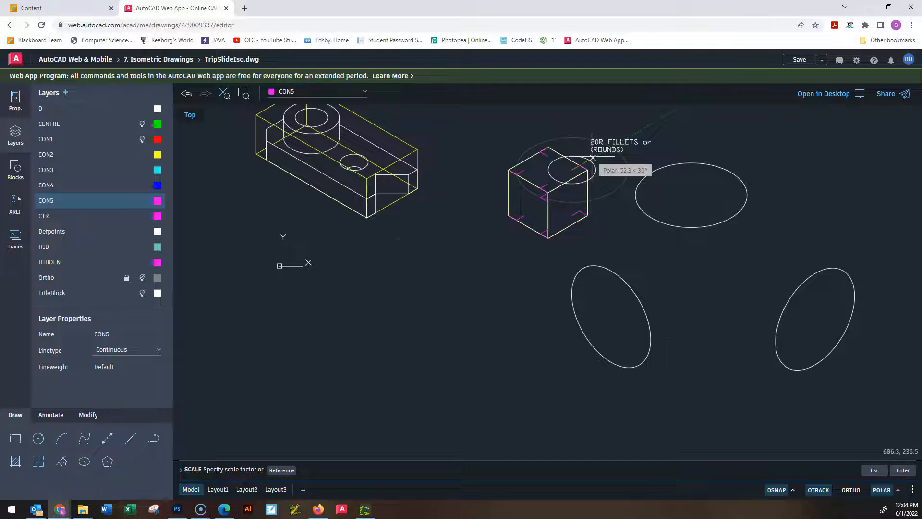
scroll(593, 158, up, 2)
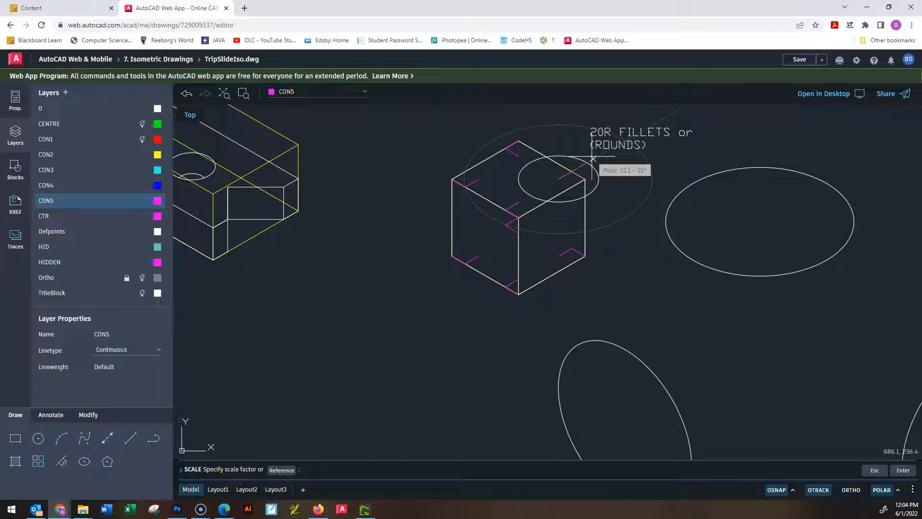
key(Escape)
key(Escape)
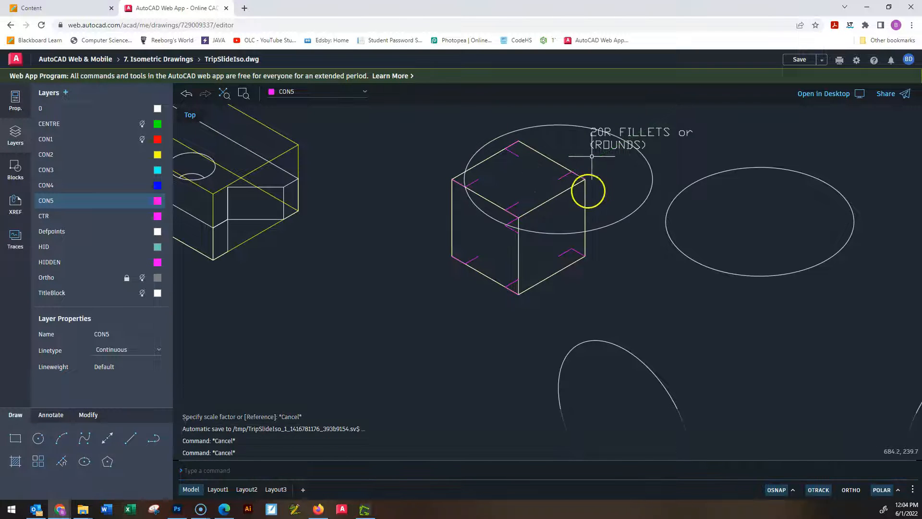
Check the copied ellipse's isometric radius with a temporary line from its centre to its edge at 150°.
text(ARC)
click(129, 444)
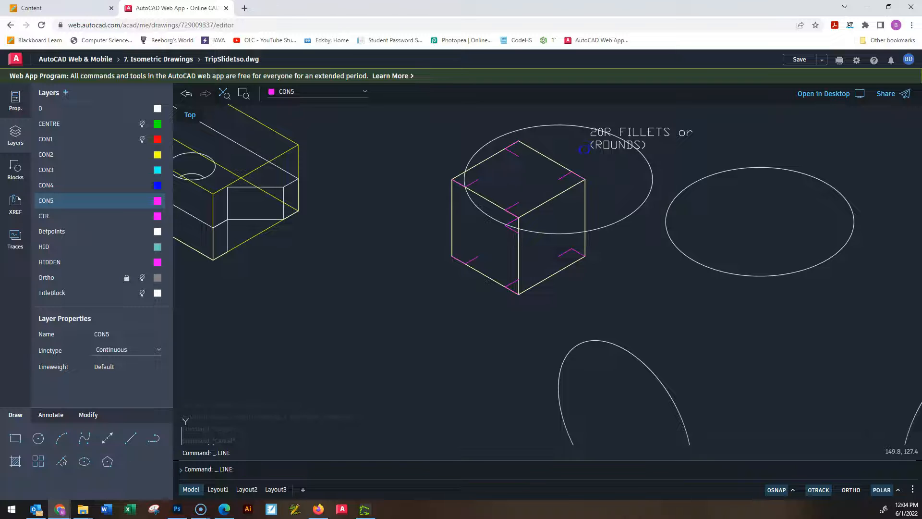
mouse_move(543, 165)
middle_down()
mouse_move(550, 204)
mouse_move(506, 247)
middle_up()
scroll(506, 247, up, 1)
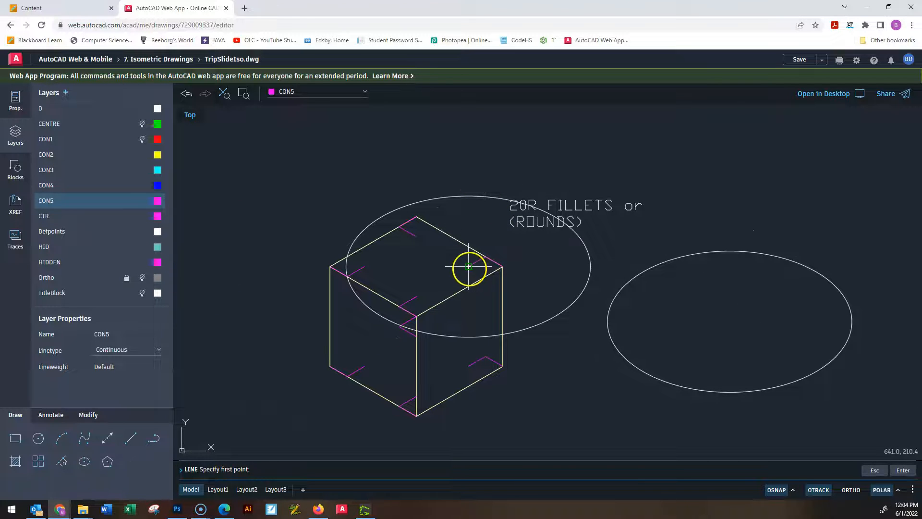
click(468, 265)
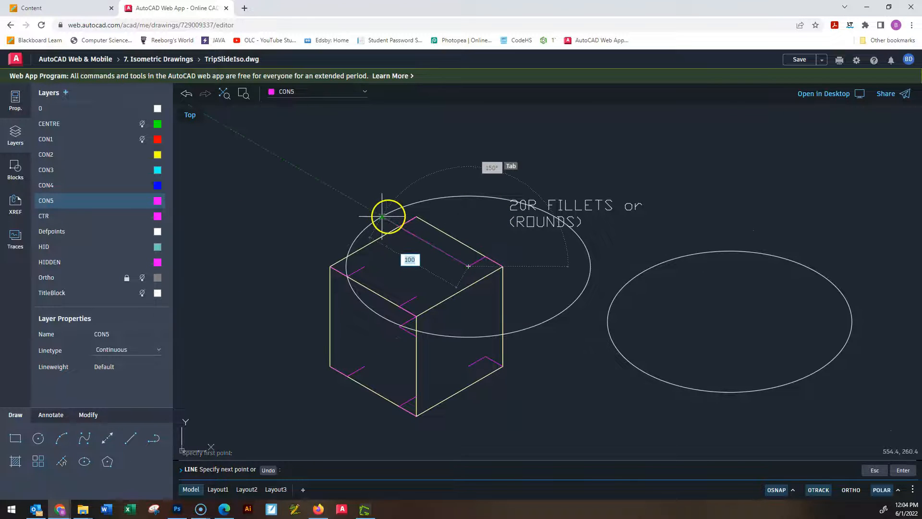
key(Escape)
key(Escape)
key(Escape)
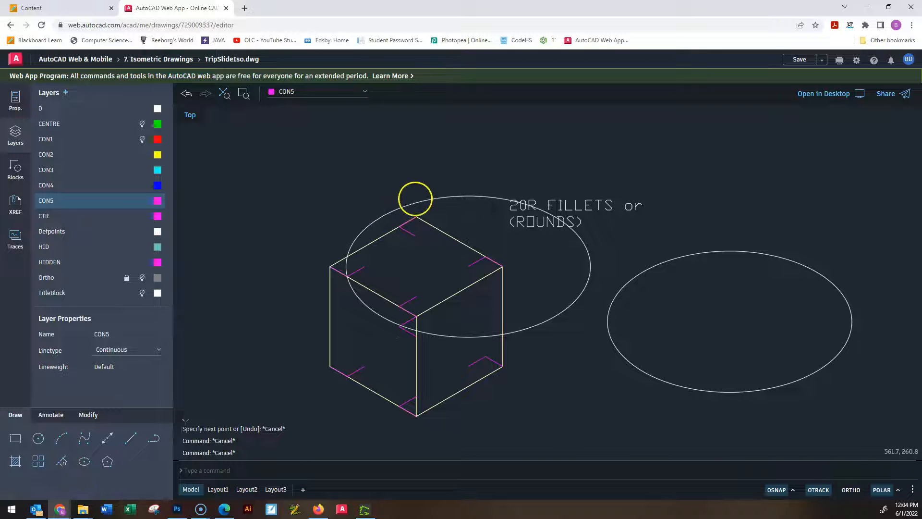
Scale the ellipse copy by a factor of 0.2 about its centre at the top face's right corner construction lines.
click(498, 204)
text(sc)
key(Return)
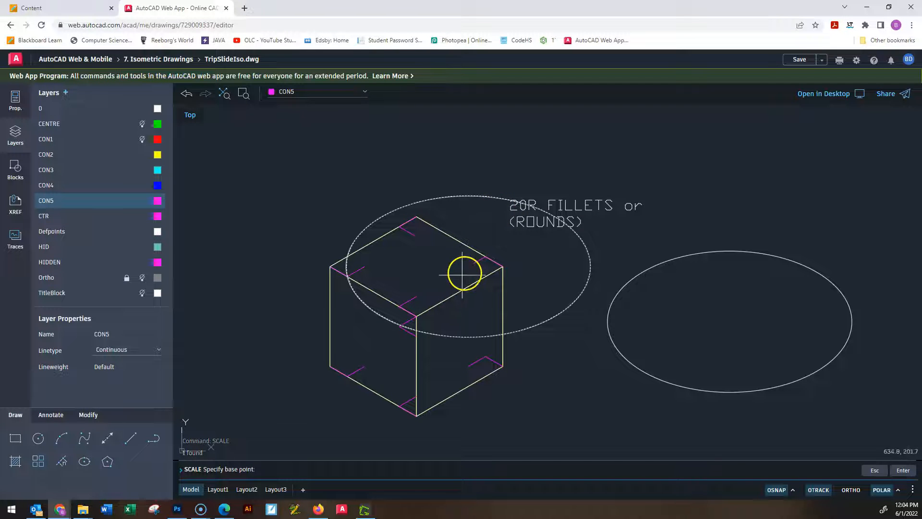
click(470, 267)
scroll(495, 247, up, 5)
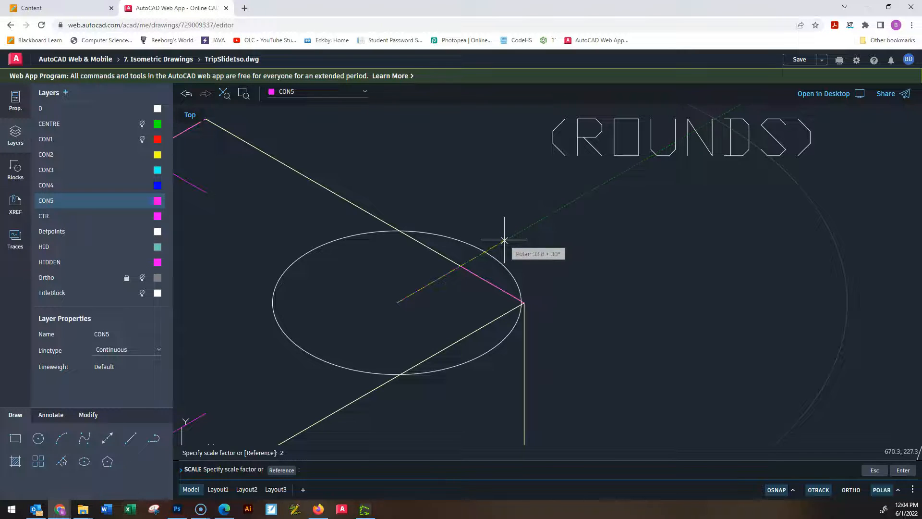
scroll(482, 287, up, 5)
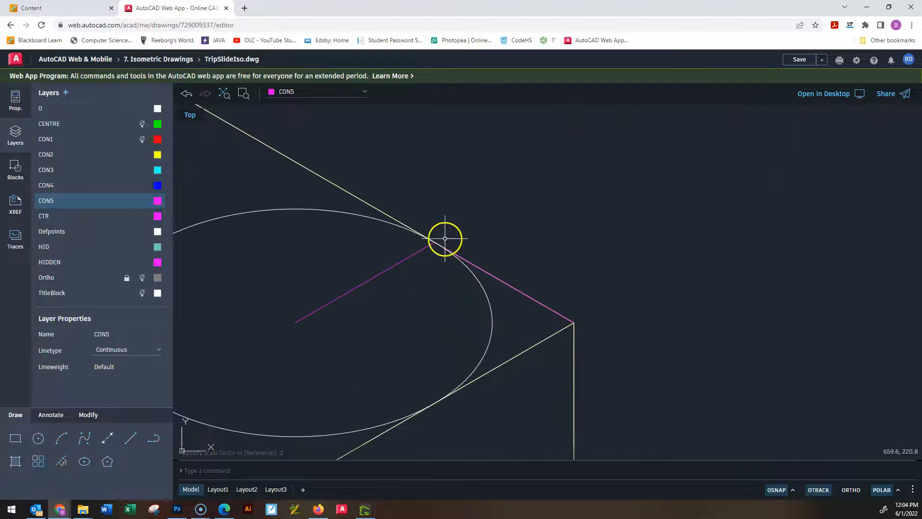
Copy the scaled ellipse from its centre to the inner construction line ends at the top face's front, left and back corners.
scroll(403, 259, down, 6)
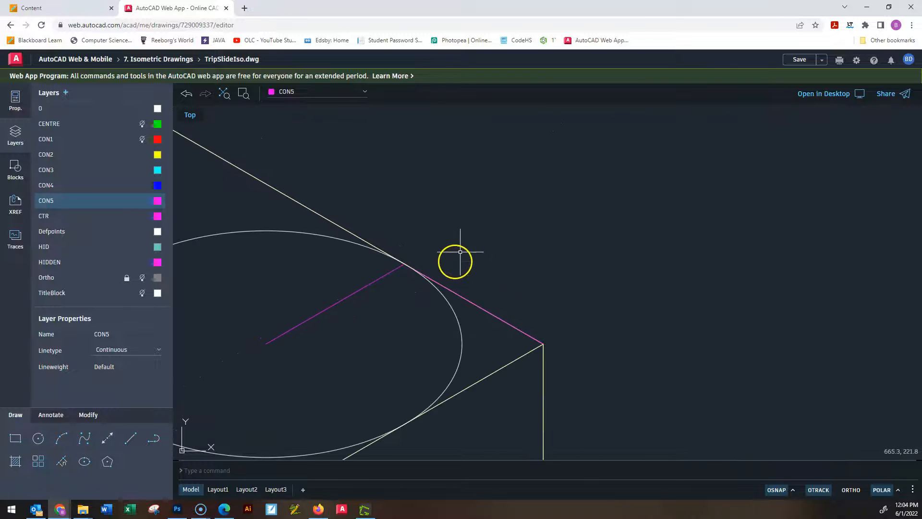
middle_drag(441, 325, 580, 248)
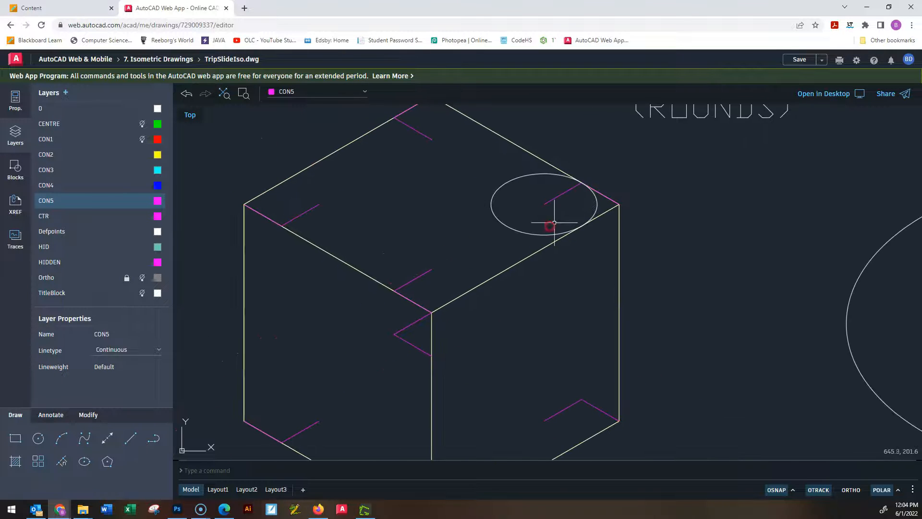
middle_drag(648, 188, 597, 315)
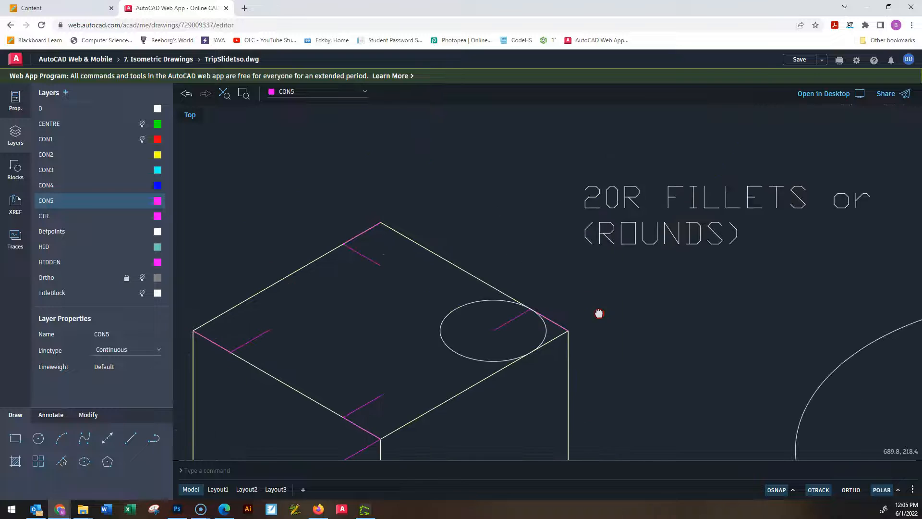
scroll(570, 349, up, 4)
middle_drag(550, 358, 734, 178)
scroll(728, 186, down, 4)
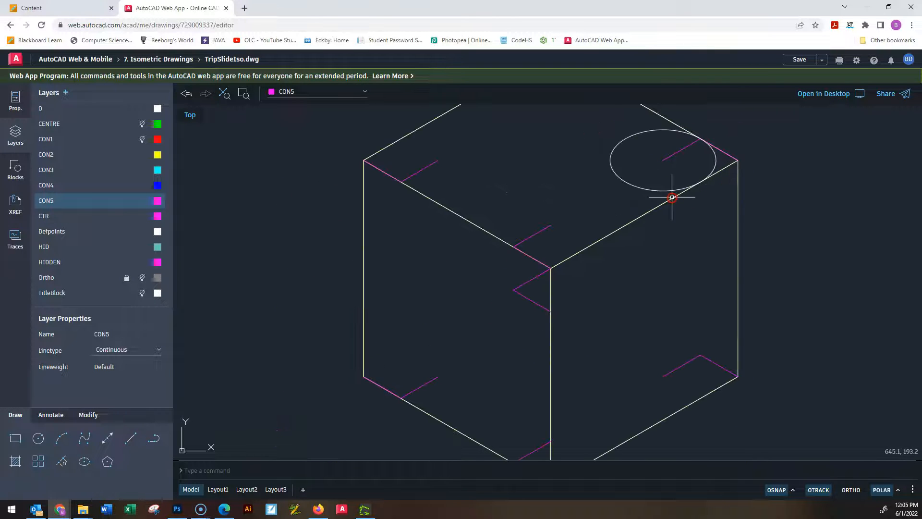
click(649, 190)
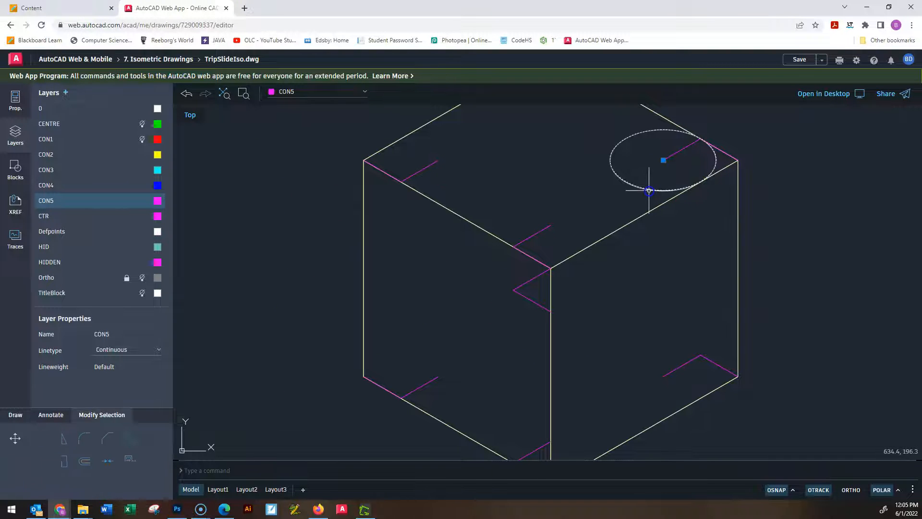
text(co)
key(Return)
click(662, 160)
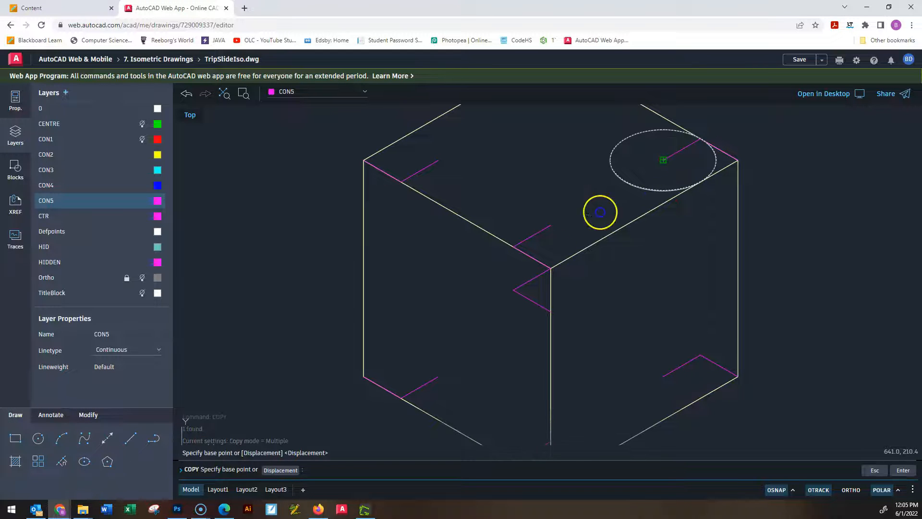
click(550, 226)
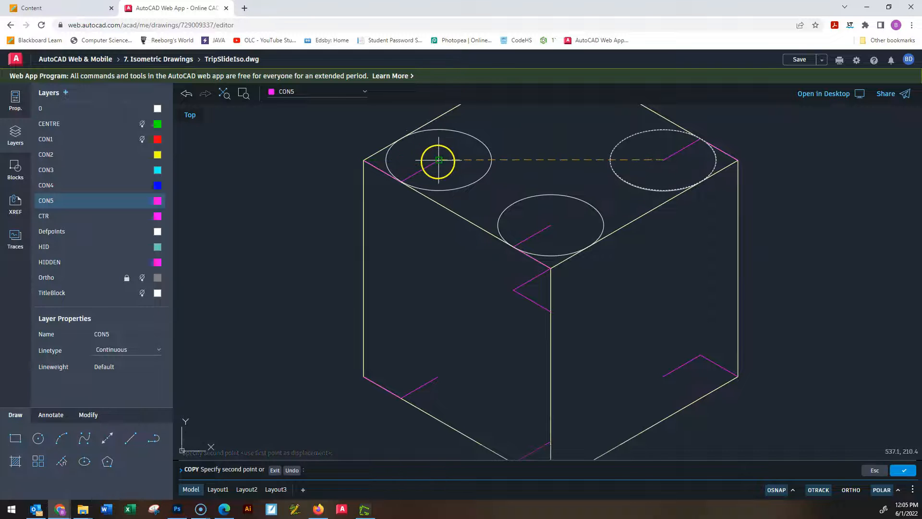
click(439, 159)
middle_drag(551, 141, 535, 200)
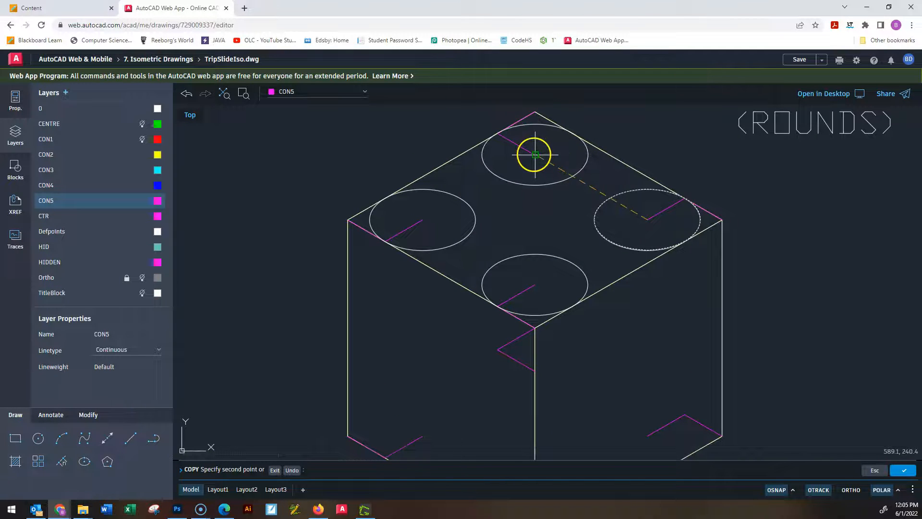
click(535, 155)
Copy the same ellipse to the inner construction line ends at the bottom face's left, front and right corners.
middle_drag(520, 287, 622, 113)
click(527, 261)
click(640, 328)
click(750, 262)
key(Escape)
key(Escape)
key(Escape)
scroll(553, 288, down, 3)
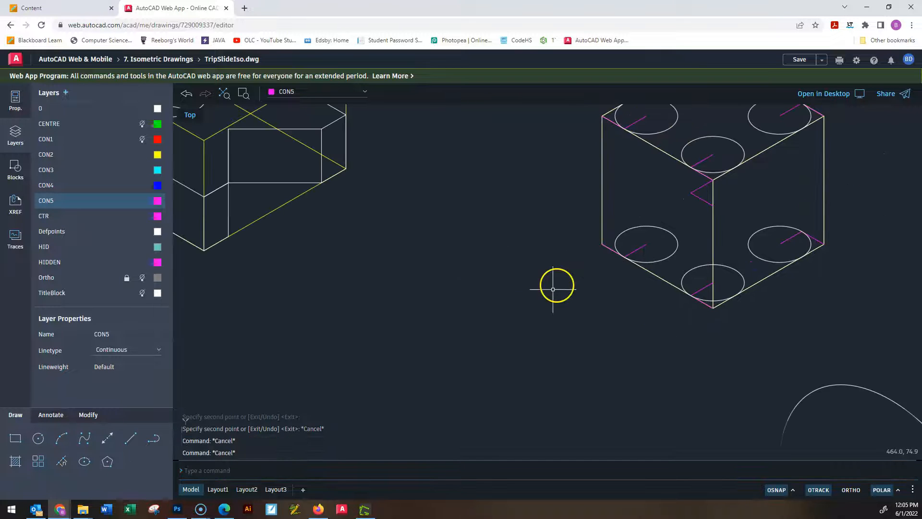
scroll(716, 229, down, 2)
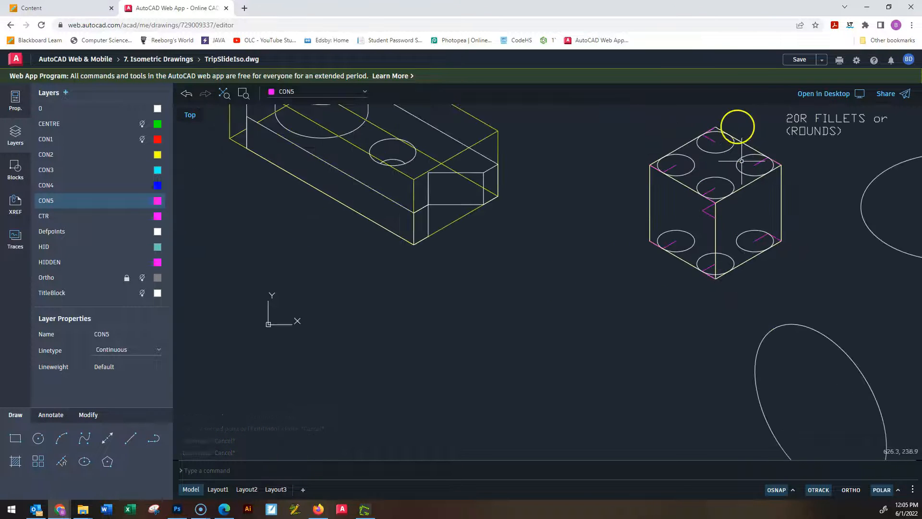
scroll(716, 181, up, 4)
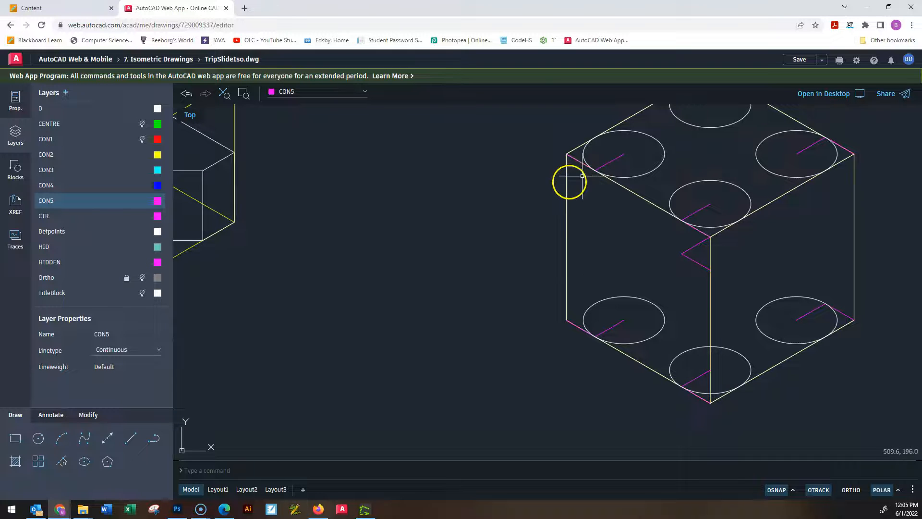
scroll(566, 186, down, 5)
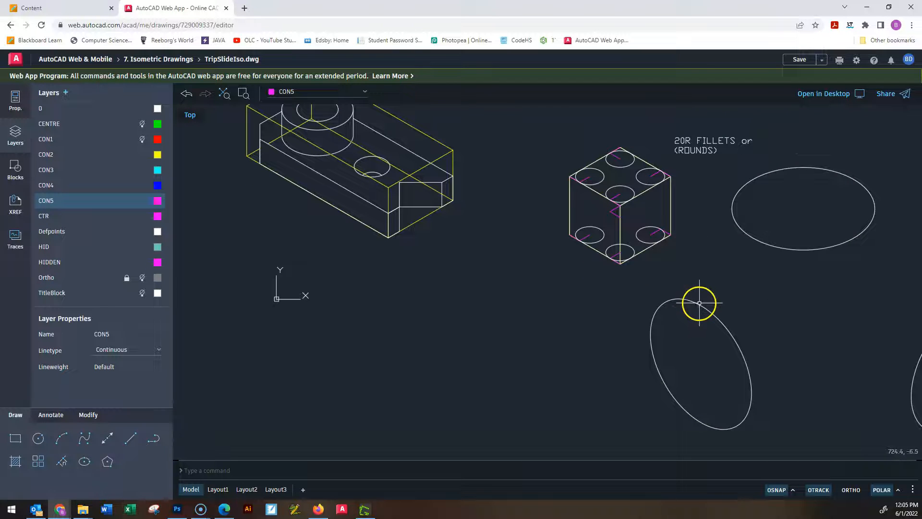
click(695, 301)
scroll(602, 212, up, 4)
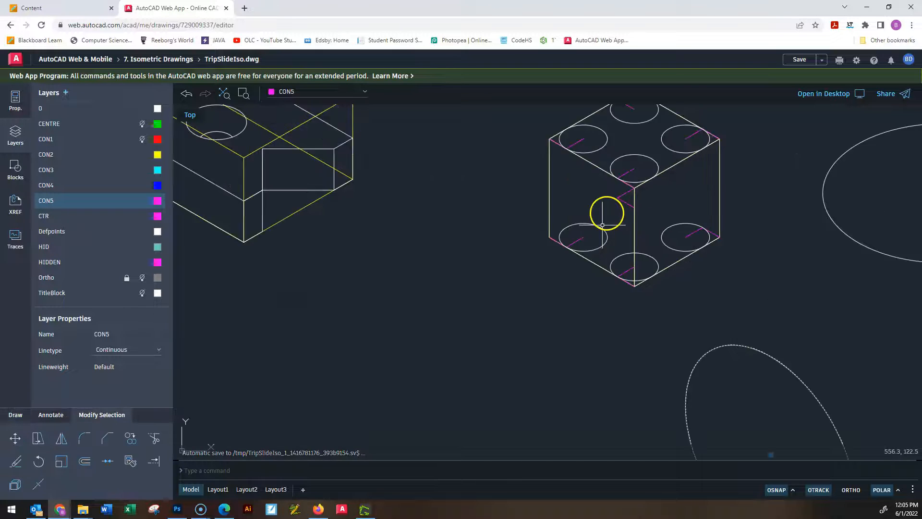
key(Escape)
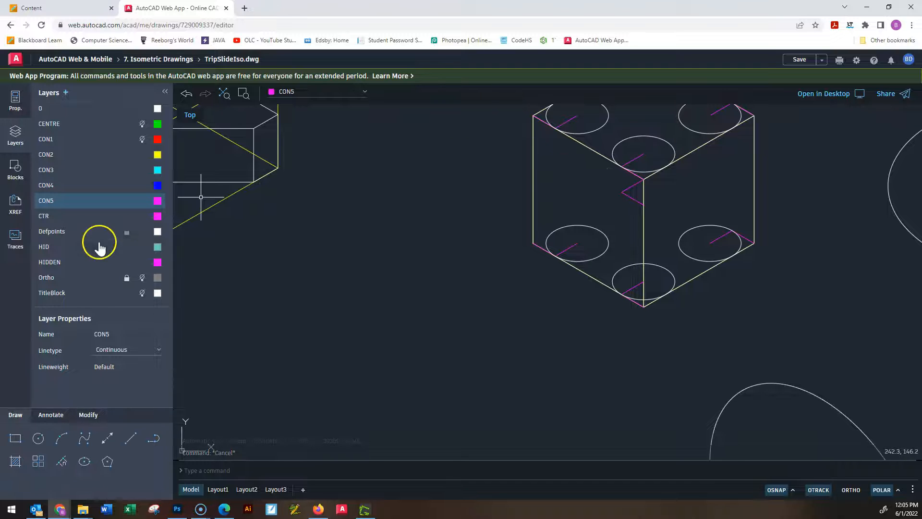
click(68, 201)
click(123, 442)
scroll(558, 161, up, 2)
scroll(559, 161, up, 2)
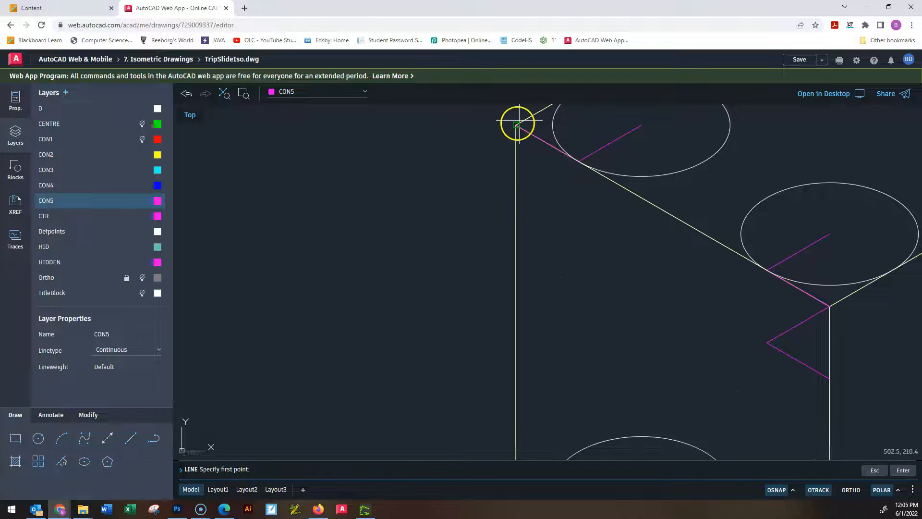
click(516, 126)
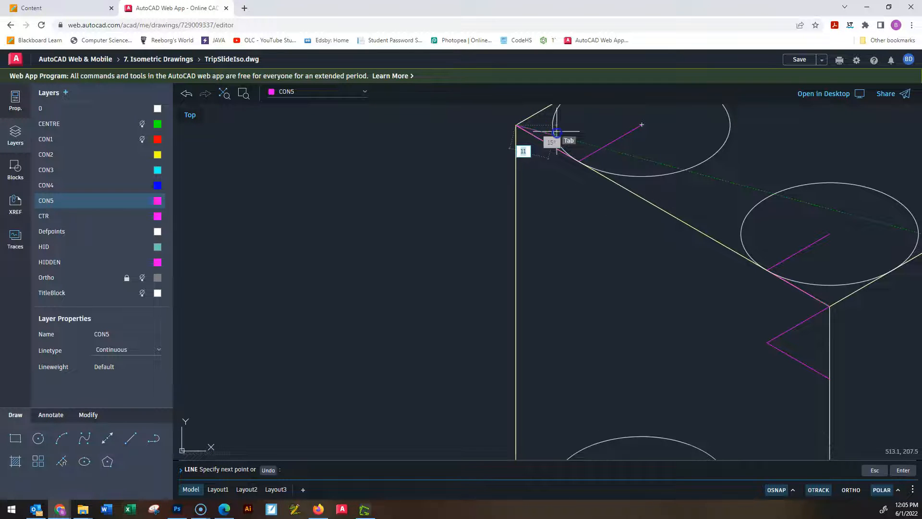
click(580, 162)
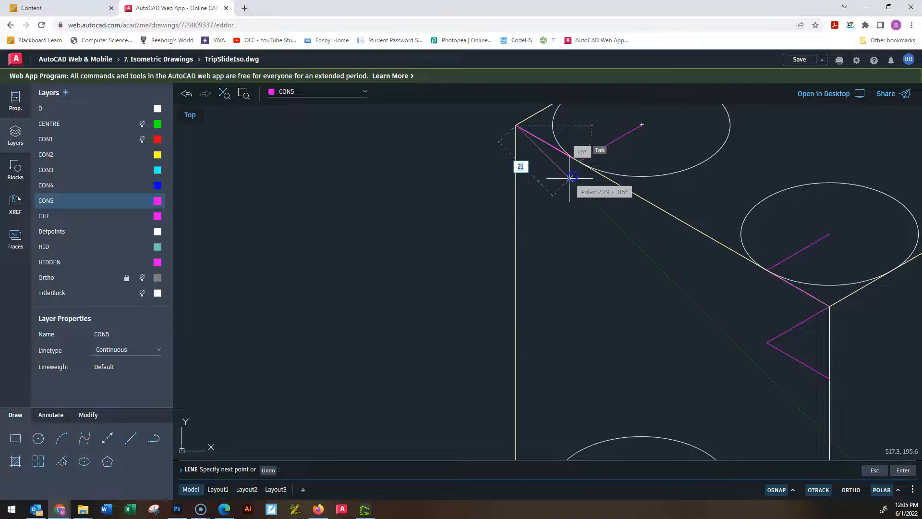
key(Escape)
key(Escape)
key(Escape)
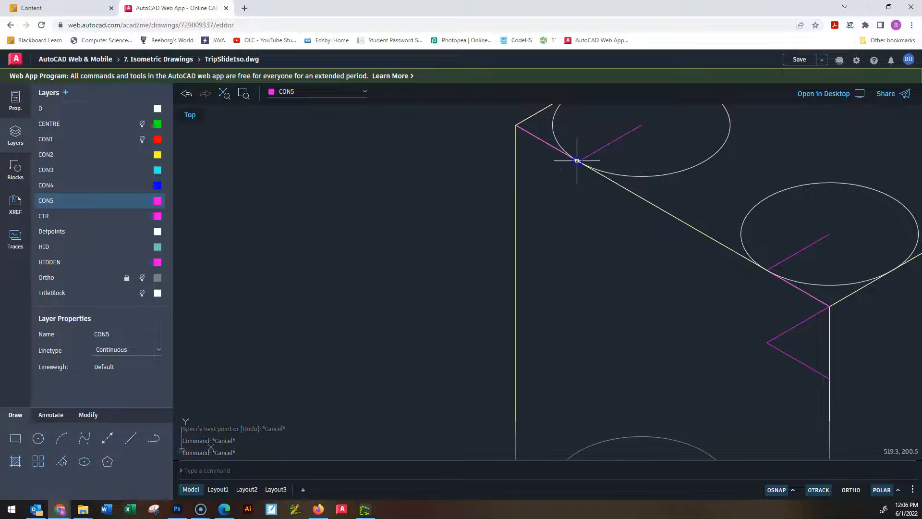
Draw a 20-unit vertical construction line down the cube's left face from the edge point near its upper left corner.
key(Return)
click(579, 163)
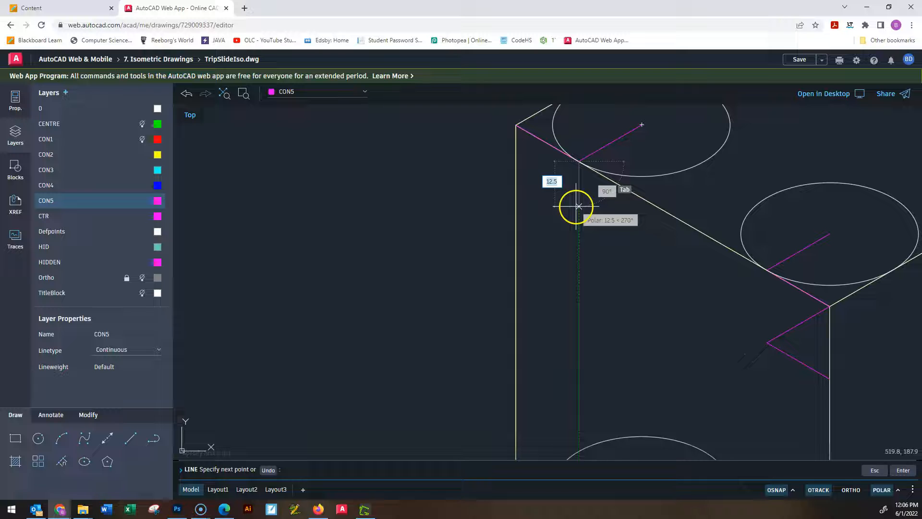
text(20)
key(Return)
key(Escape)
key(Escape)
key(Escape)
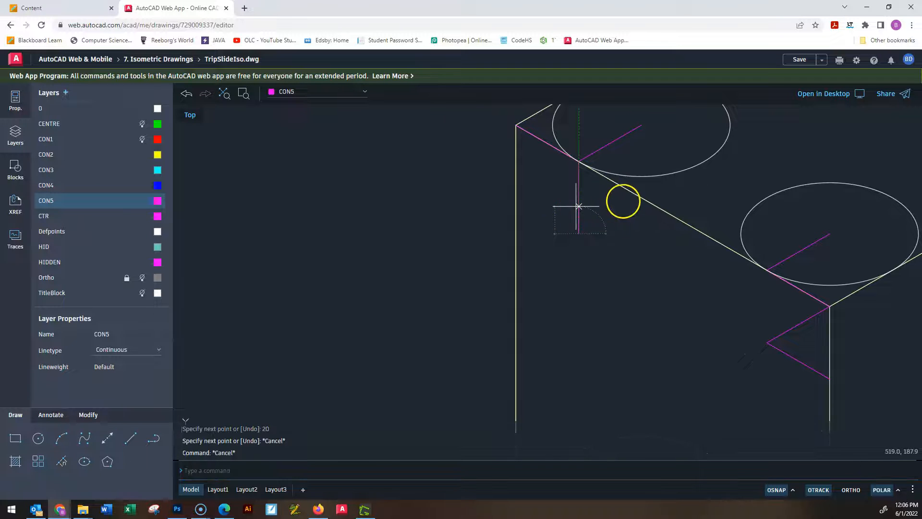
Copy the vertical construction line from its upper end to the matching edge point near the left face's upper right corner.
drag(593, 214, 549, 189)
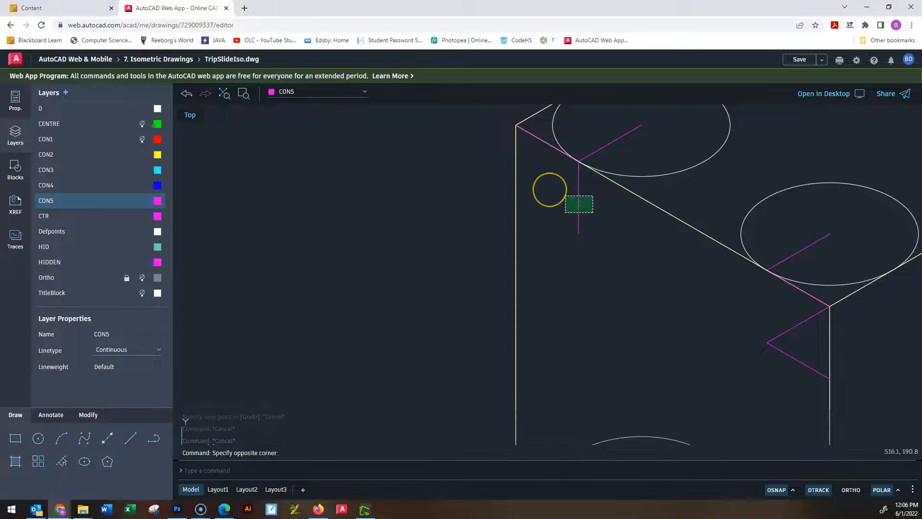
text(cp)
key(Return)
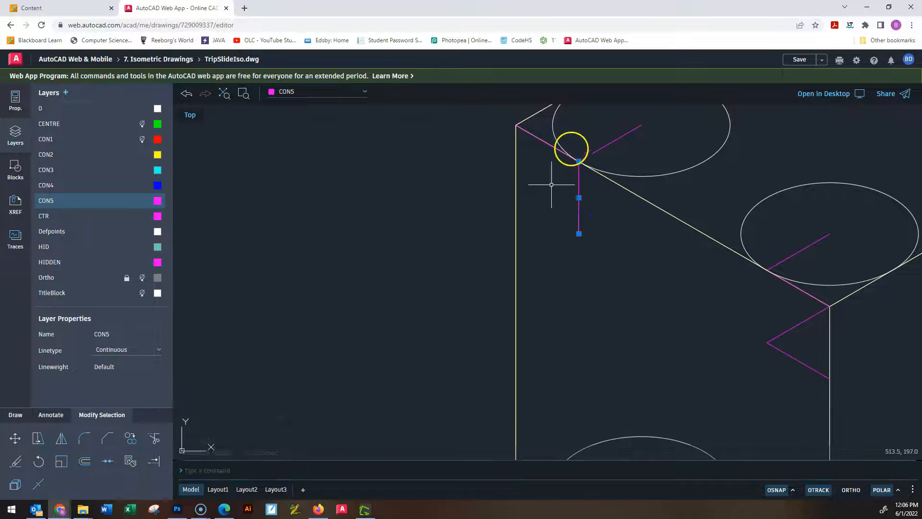
click(579, 160)
click(767, 270)
scroll(771, 333, down, 2)
scroll(771, 333, up, 3)
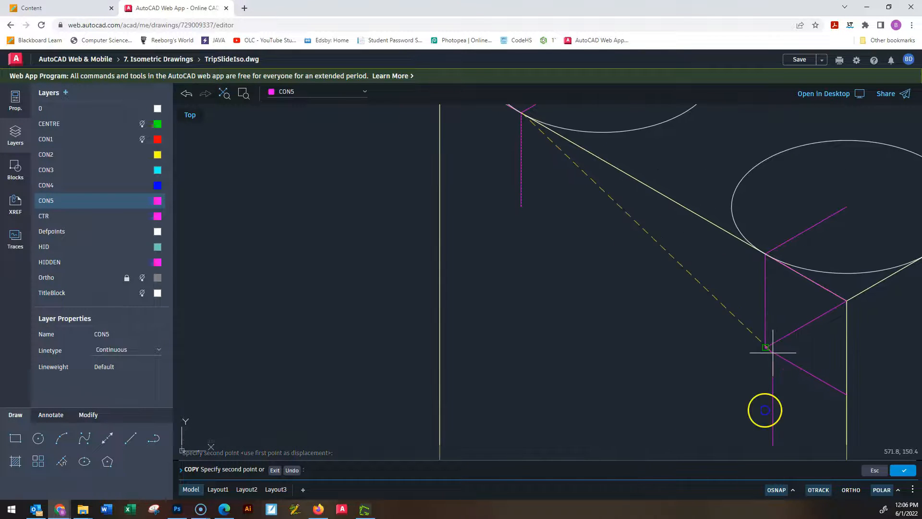
scroll(792, 341, down, 2)
scroll(762, 301, up, 1)
key(Escape)
key(Escape)
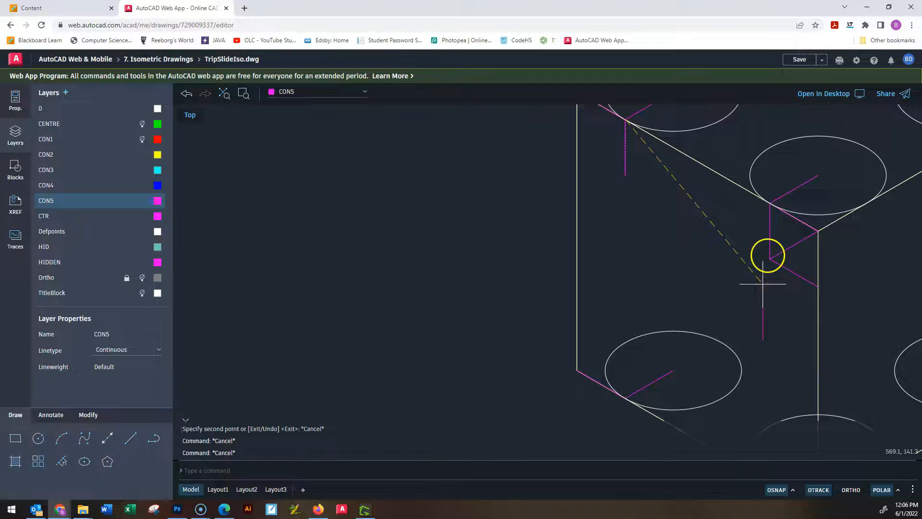
Copy the vertical line near the upper right corner by its lower end to the edge points at the left face's two bottom corners.
click(779, 242)
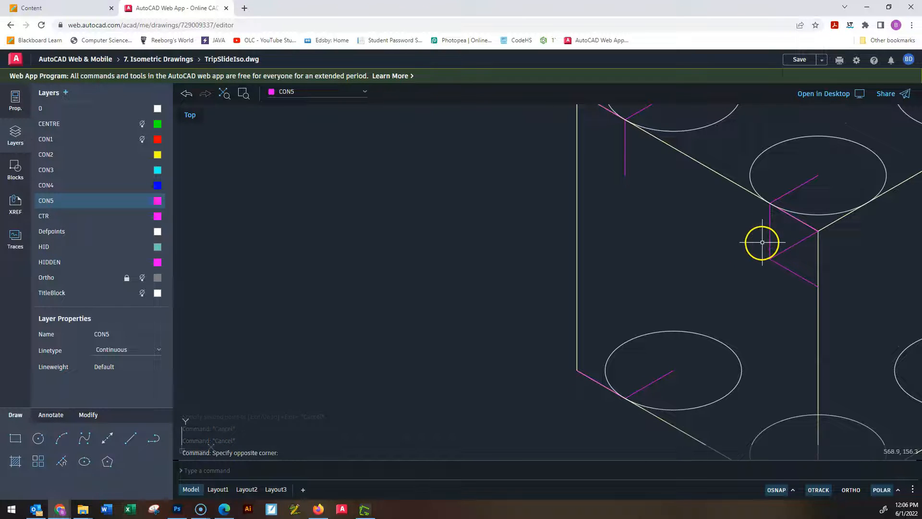
click(753, 230)
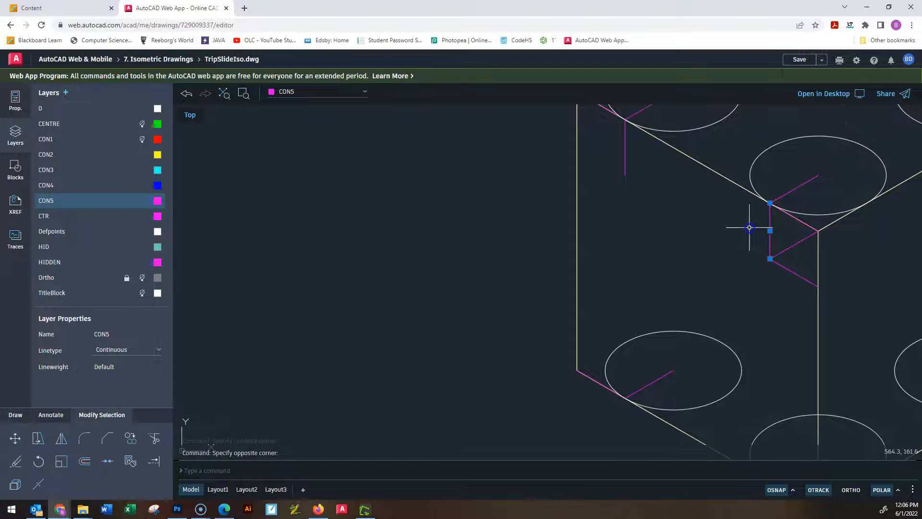
text(co)
key(Return)
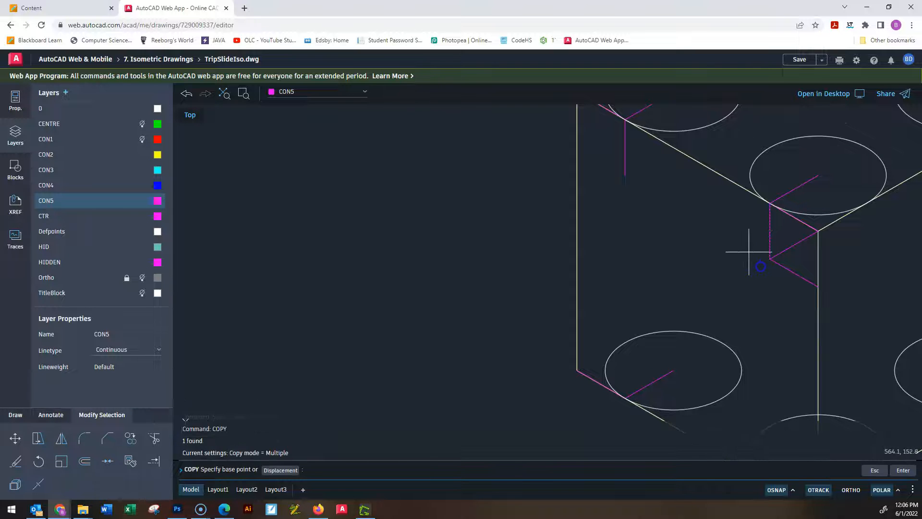
click(770, 260)
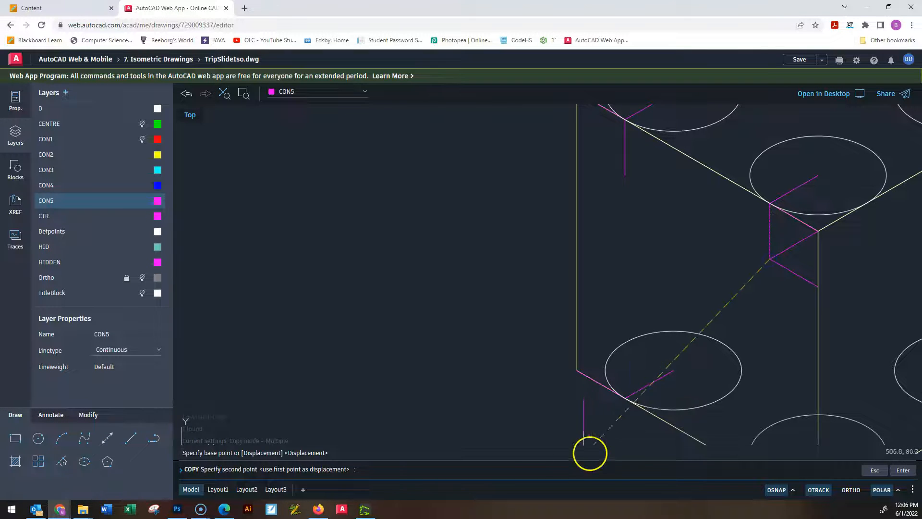
click(625, 398)
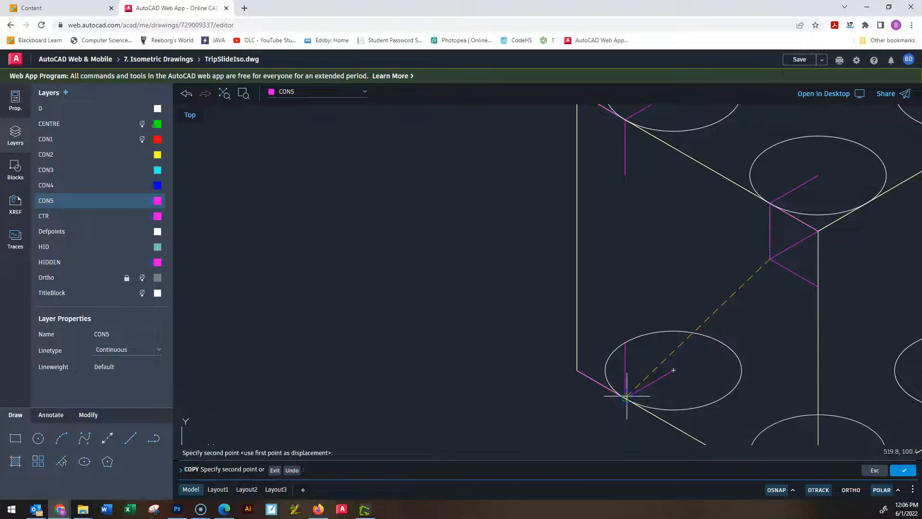
scroll(715, 370, down, 3)
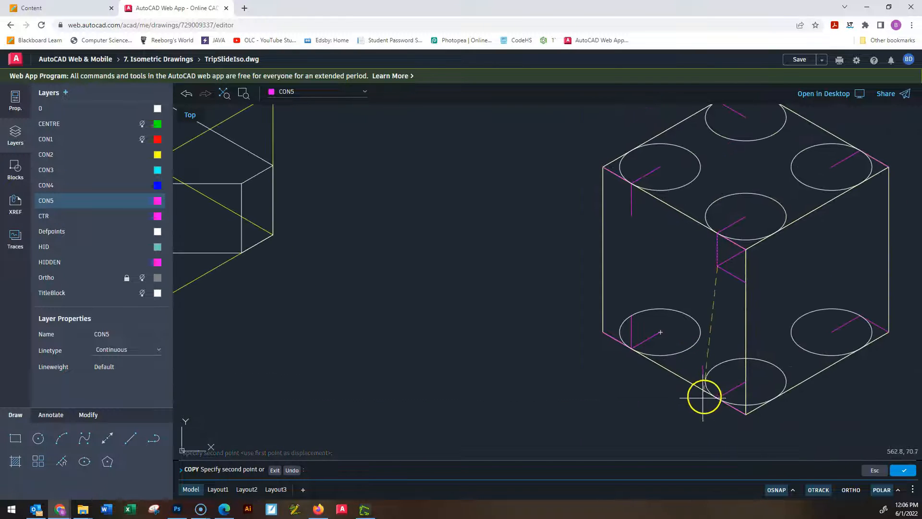
key(Escape)
key(Escape)
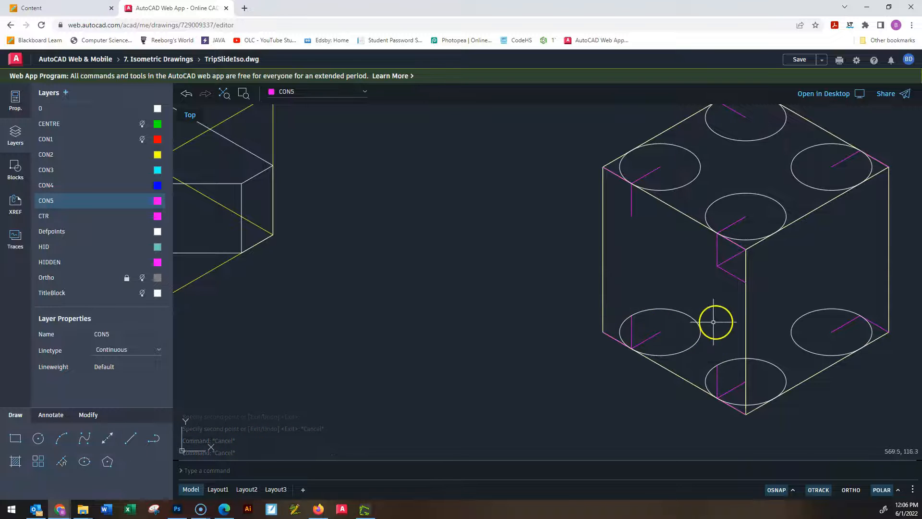
Copy the large left-plane ellipse from its centre to the lower end of the vertical construction line near the left face's upper left corner.
scroll(706, 298, down, 5)
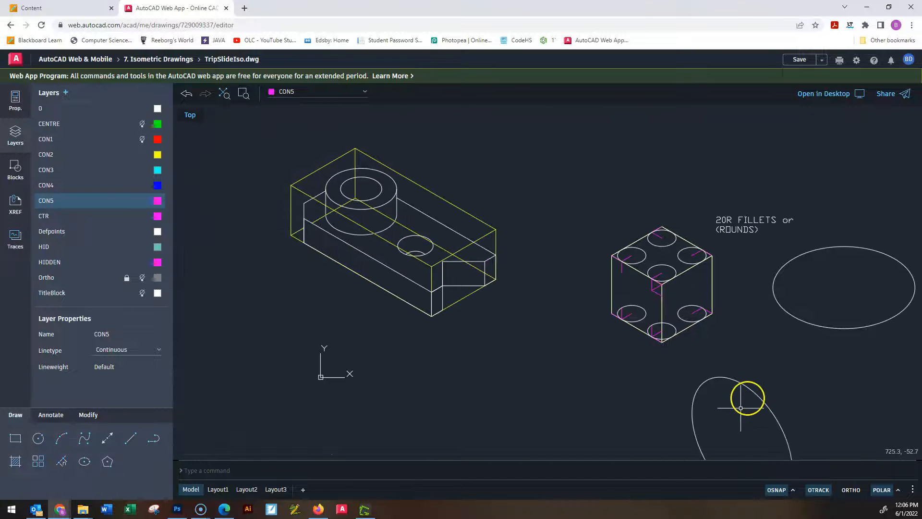
click(756, 393)
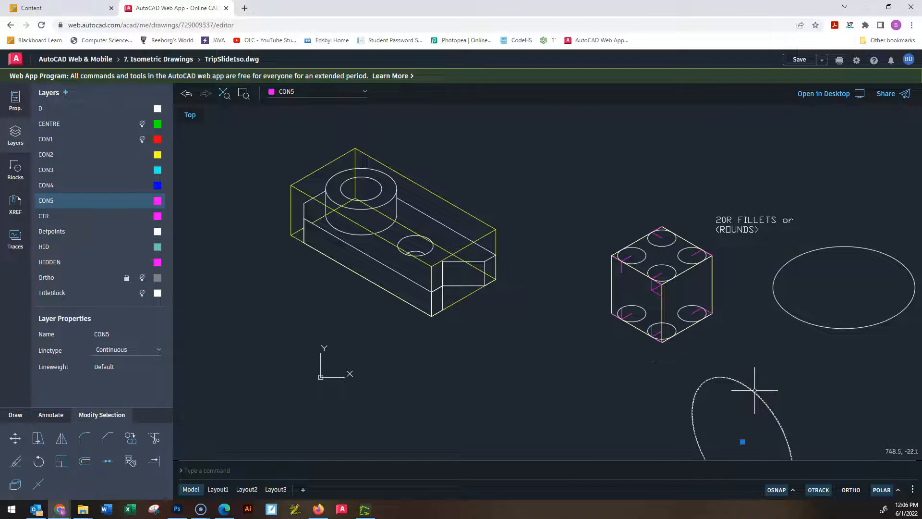
text(cp)
key(Return)
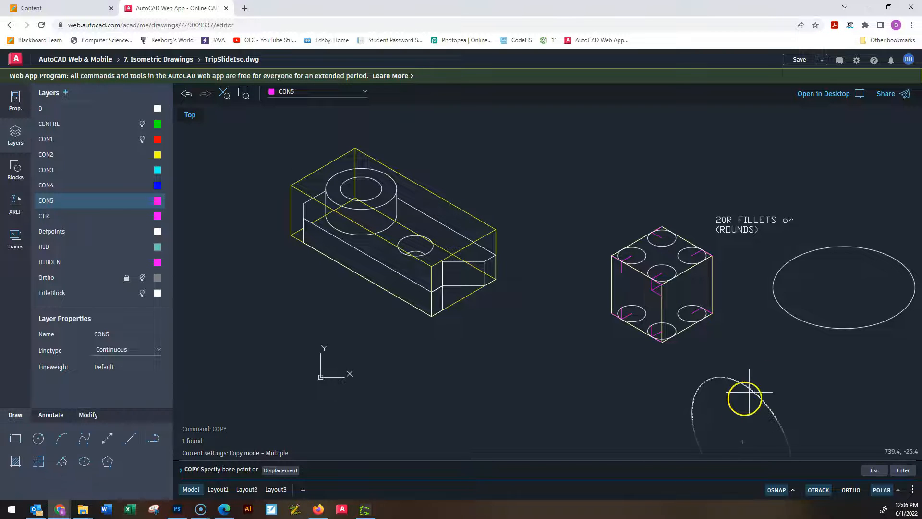
middle_drag(745, 398, 733, 307)
scroll(733, 307, down, 1)
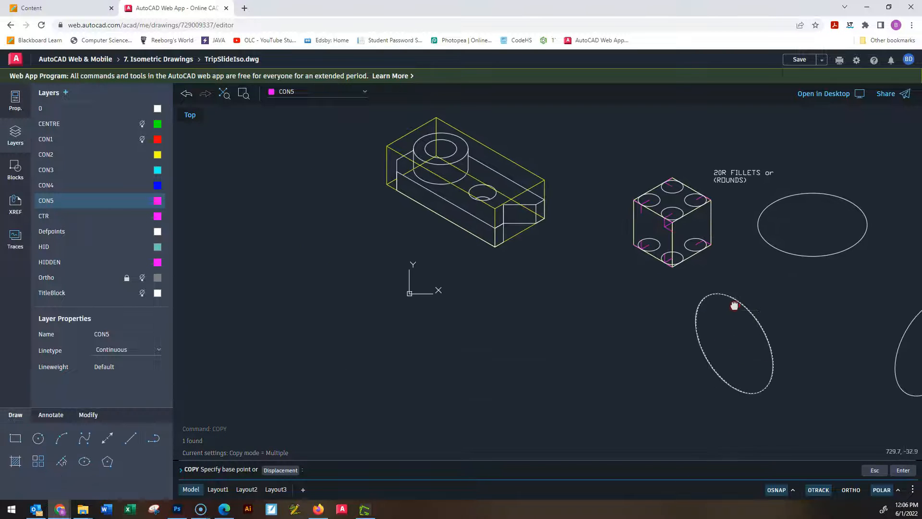
click(734, 339)
scroll(644, 212, up, 6)
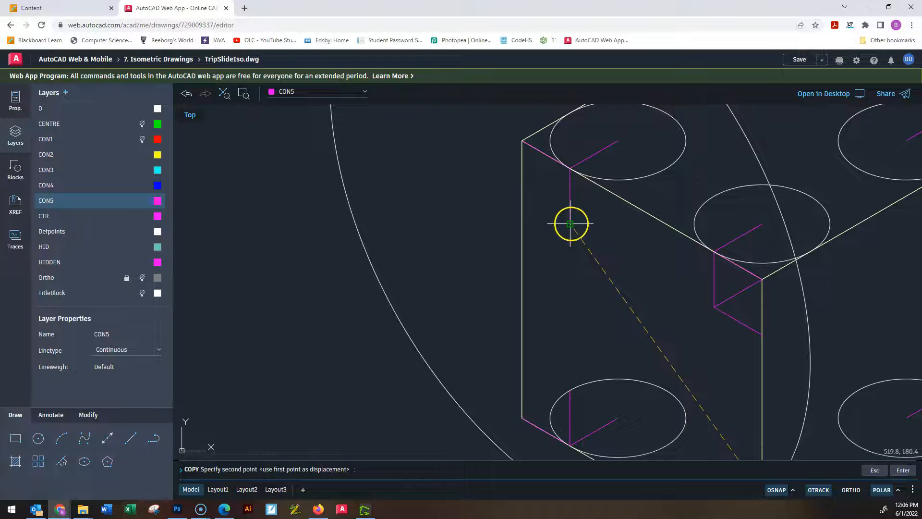
click(571, 224)
key(Escape)
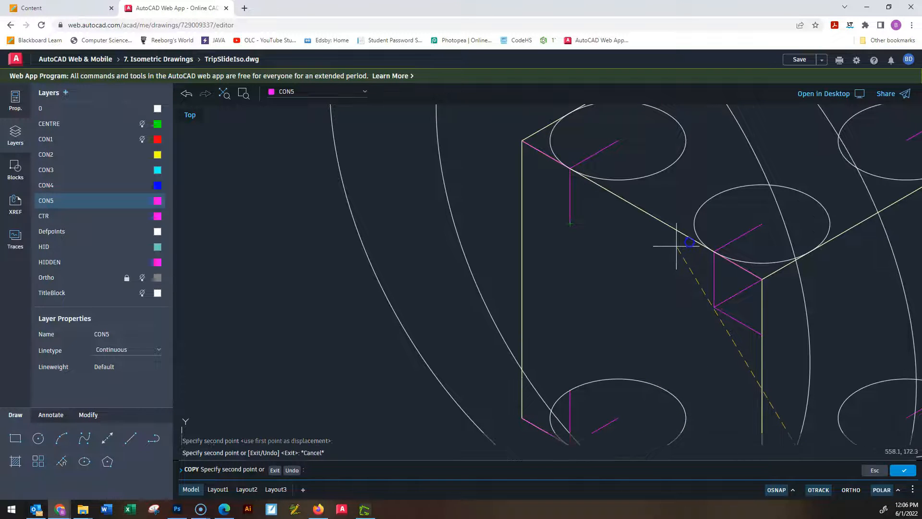
key(Escape)
key(Escape)
scroll(676, 246, down, 4)
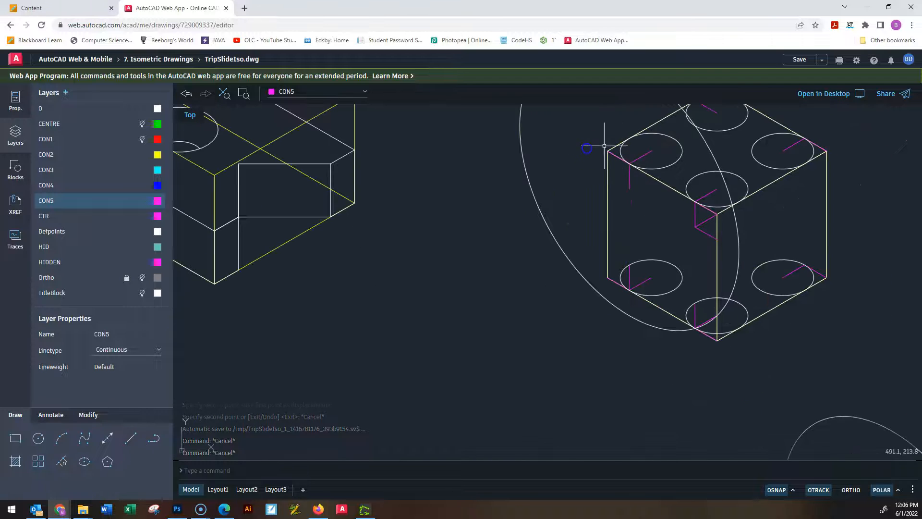
Scale the copied left-plane ellipse by a factor of 0.2 about its centre on the construction line end.
click(559, 174)
click(459, 187)
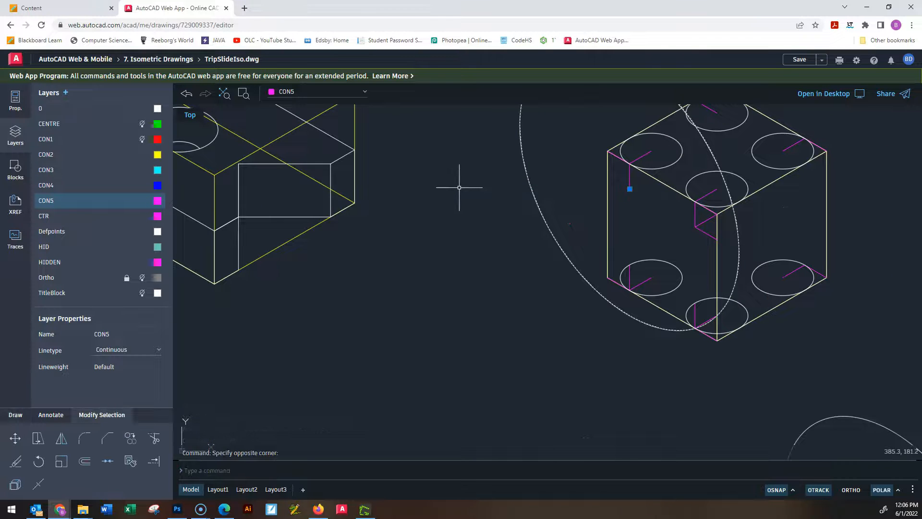
text(sc)
key(Return)
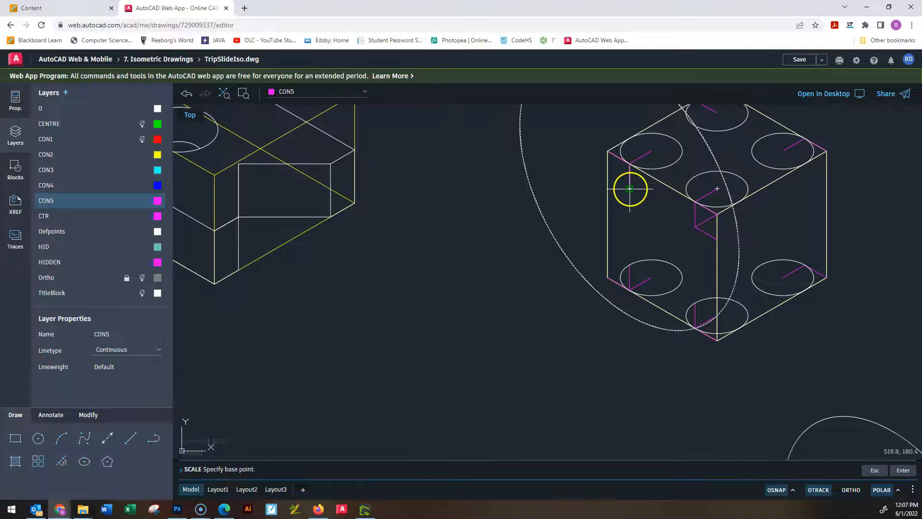
click(608, 163)
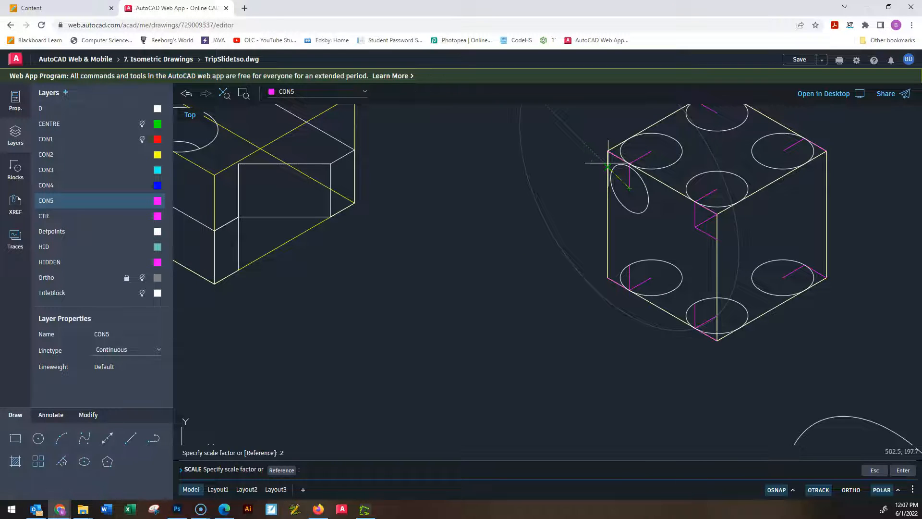
scroll(653, 161, up, 2)
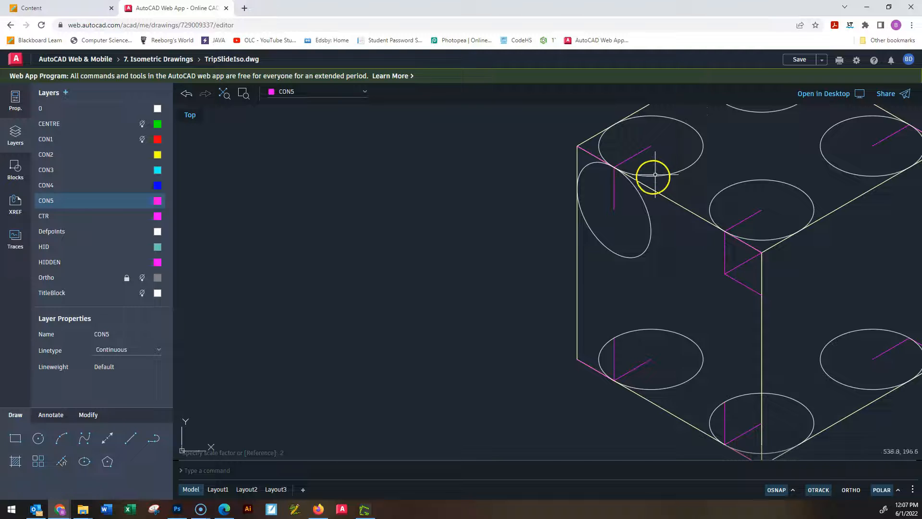
Copy the small left-plane ellipse from its centre to the construction line ends near the left face's other three corners.
click(640, 196)
text(copy)
key(Return)
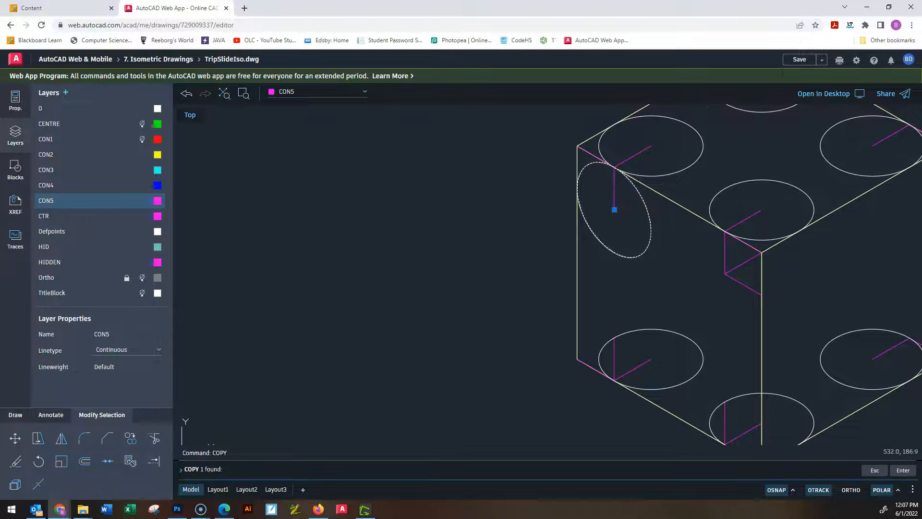
click(615, 210)
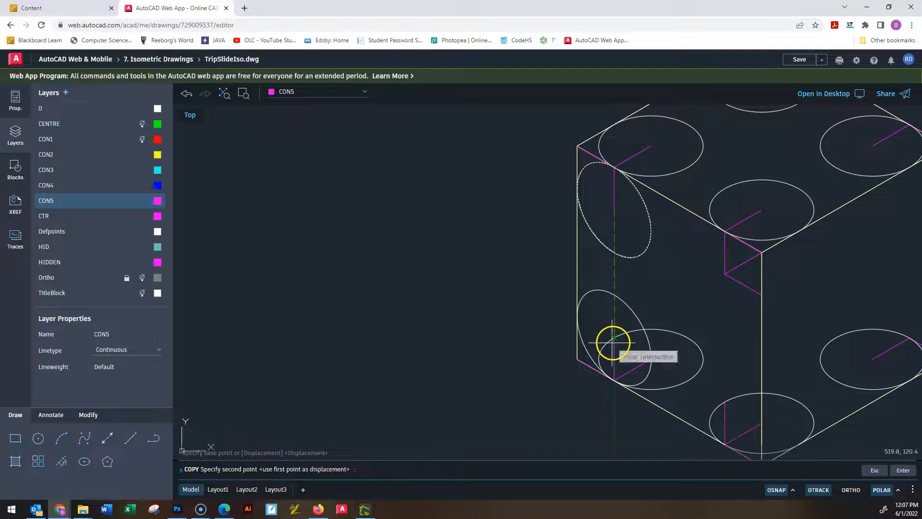
click(614, 338)
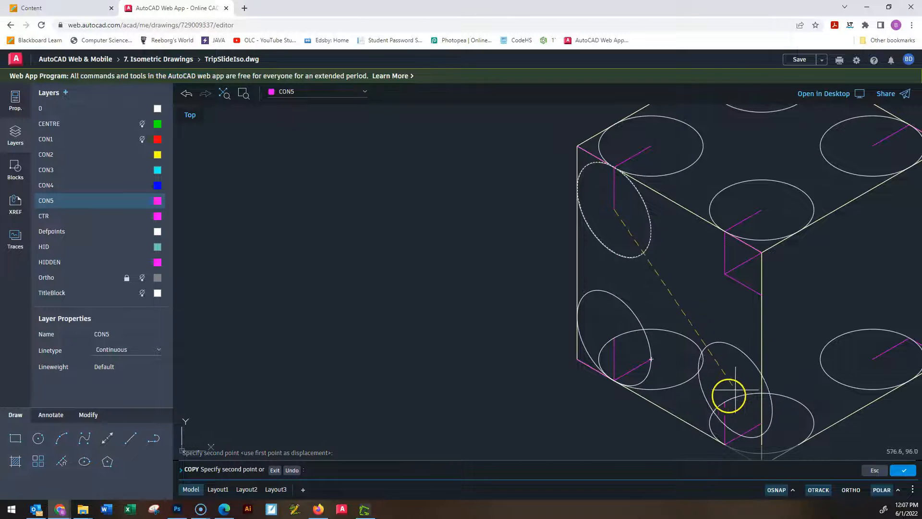
click(725, 402)
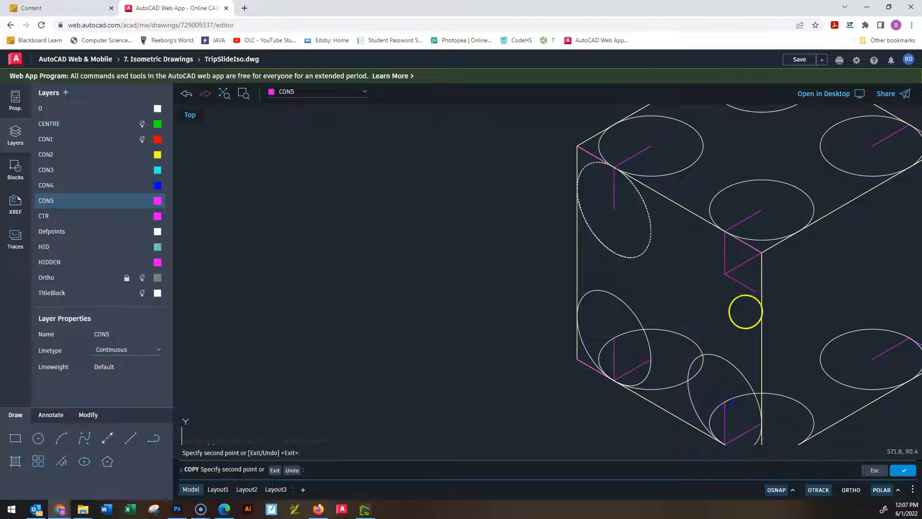
click(725, 274)
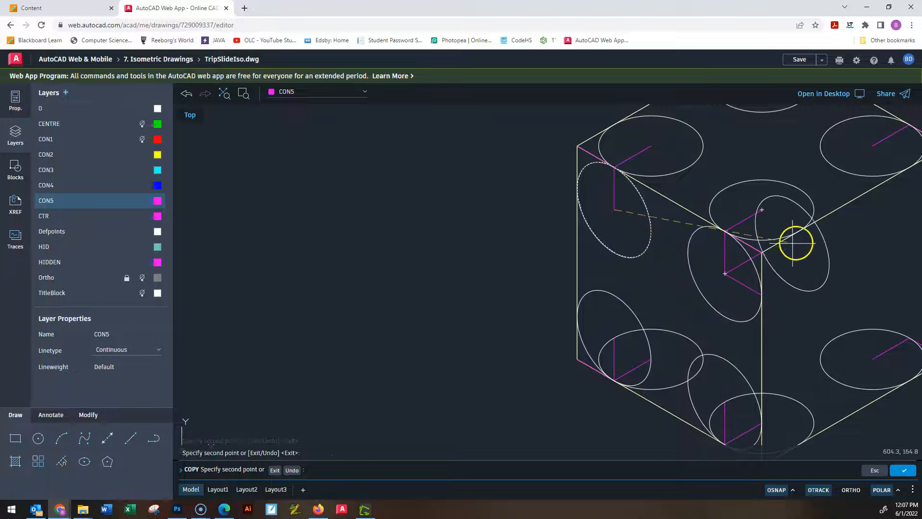
key(Escape)
key(Escape)
key(Escape)
Draw a 20-unit construction line at 30° into the right face from the construction line's end on the front vertical edge.
scroll(749, 240, up, 3)
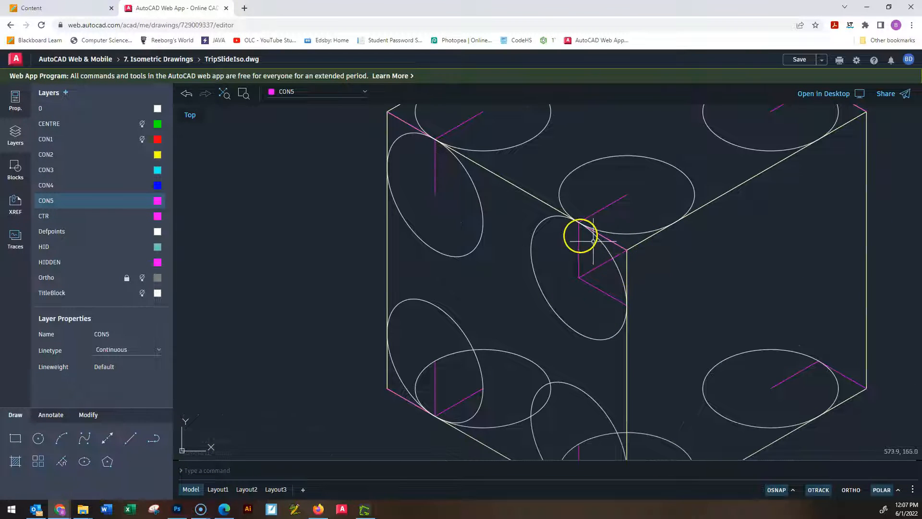
scroll(605, 235, down, 3)
scroll(614, 256, down, 2)
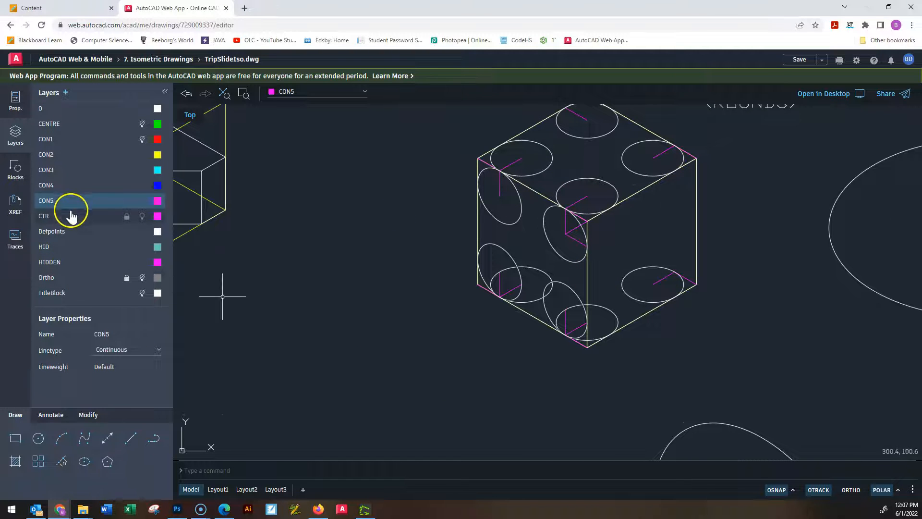
click(137, 448)
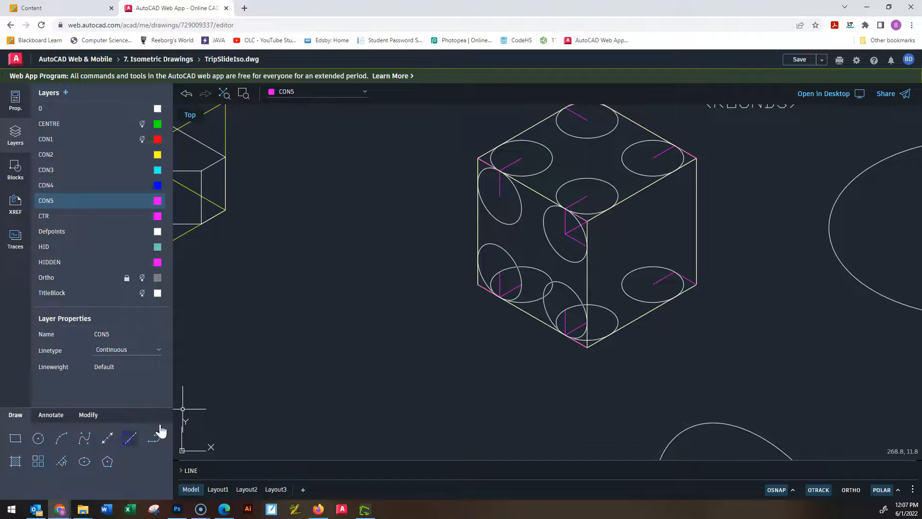
scroll(540, 303, up, 3)
middle_drag(678, 172, 562, 255)
click(525, 259)
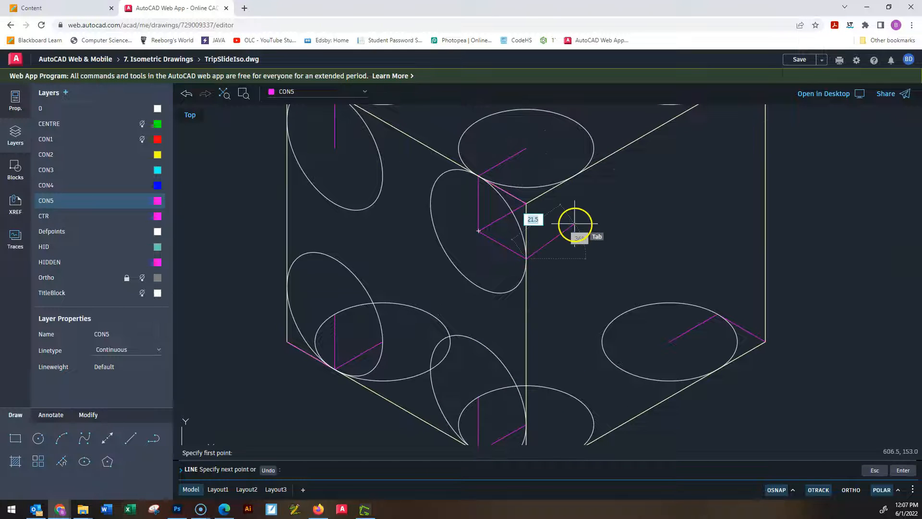
key(Return)
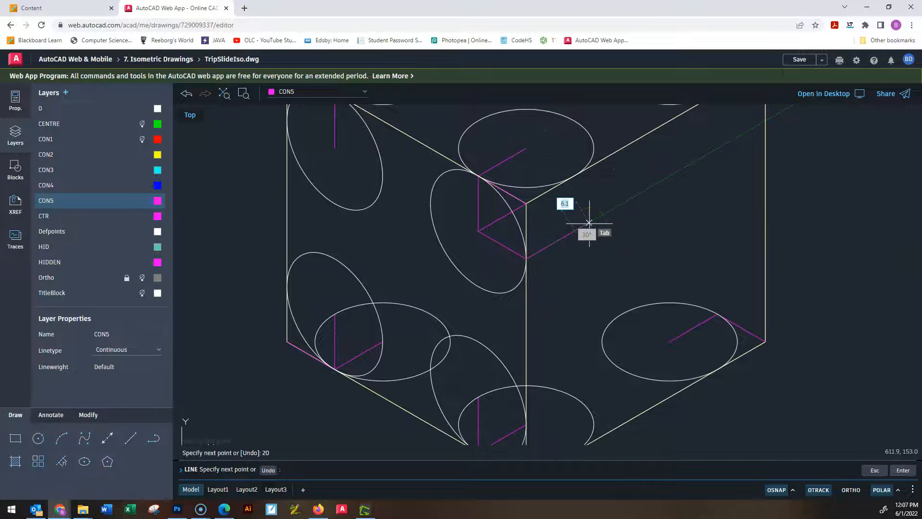
key(Escape)
key(Escape)
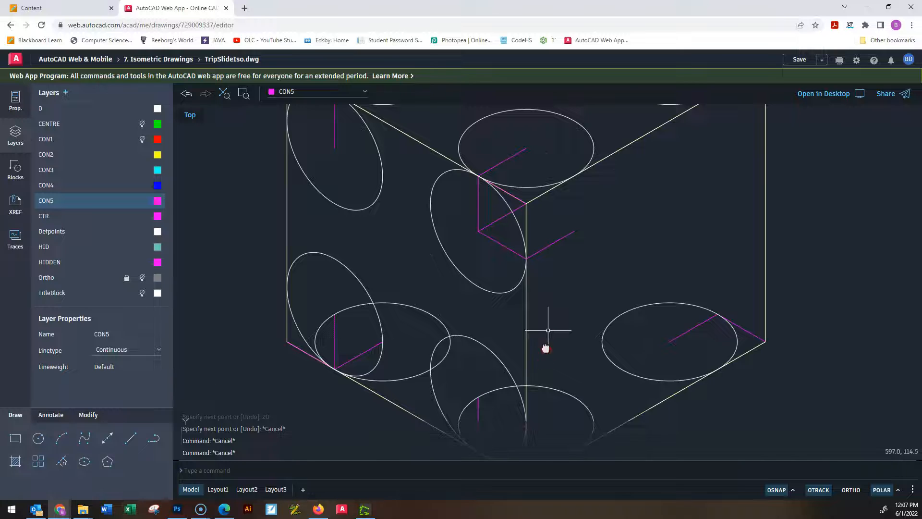
scroll(547, 349, down, 1)
middle_drag(546, 349, 547, 283)
key(Return)
click(530, 384)
key(Escape)
key(Escape)
key(Escape)
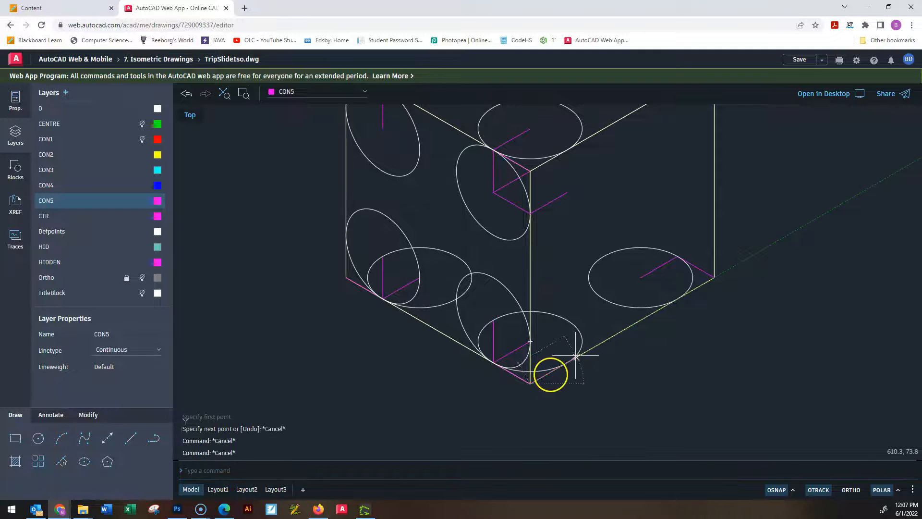
Draw a 20-unit vertical construction line up from the ellipse's tangent point on the right face's bottom edge, near the front corner.
key(Return)
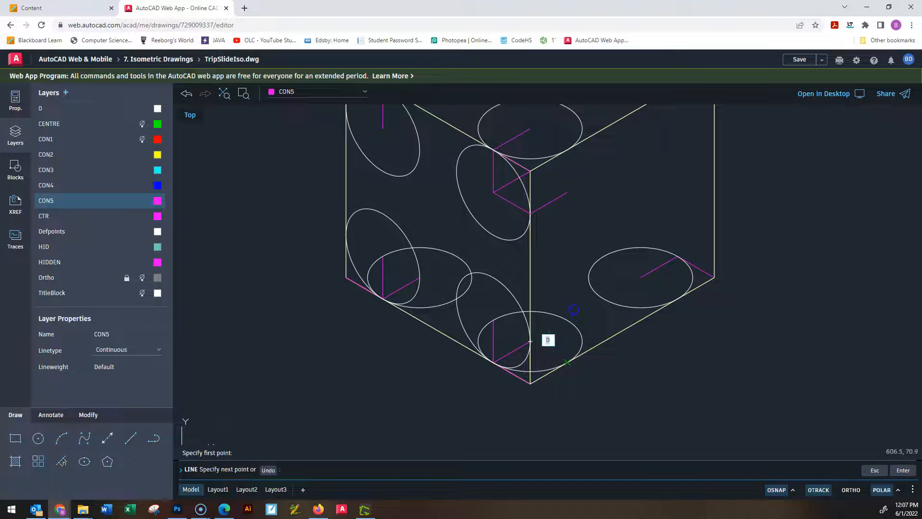
text(20)
key(Return)
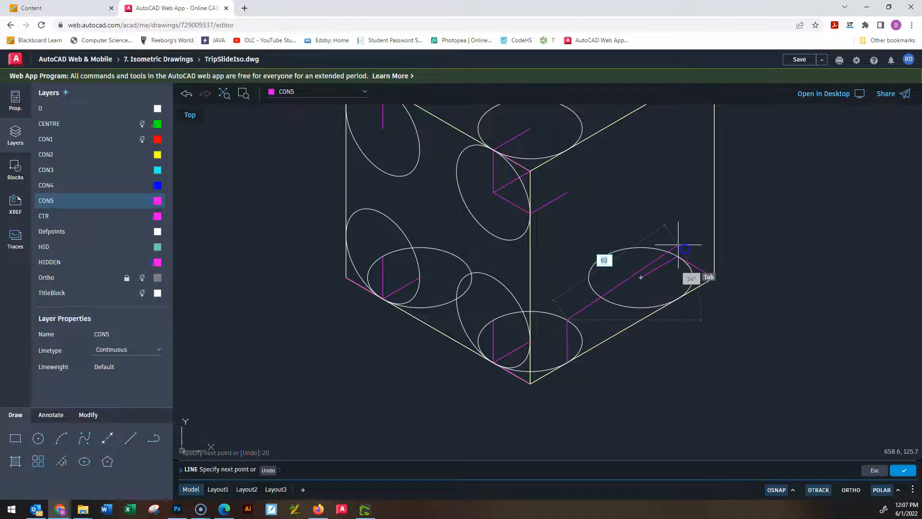
key(Escape)
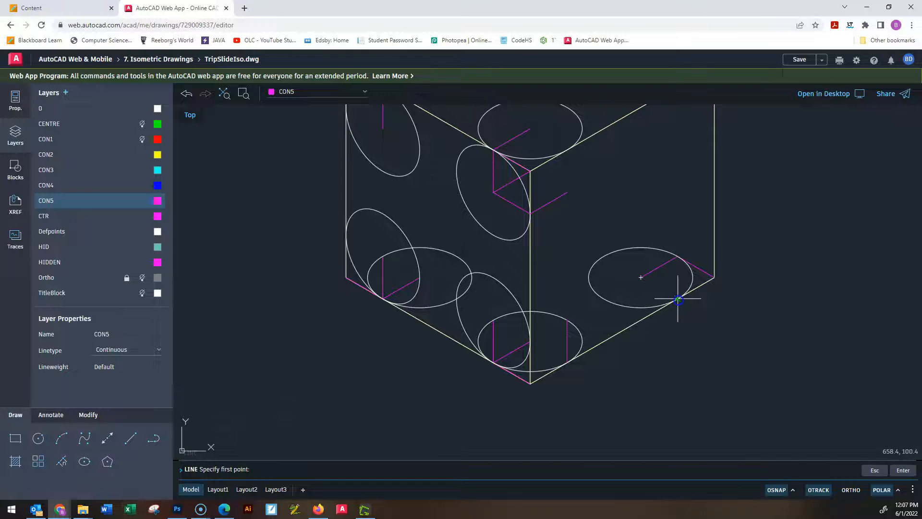
Draw a 20-unit vertical construction line up from the ellipse's tangent point near the right face's lower right corner.
click(678, 298)
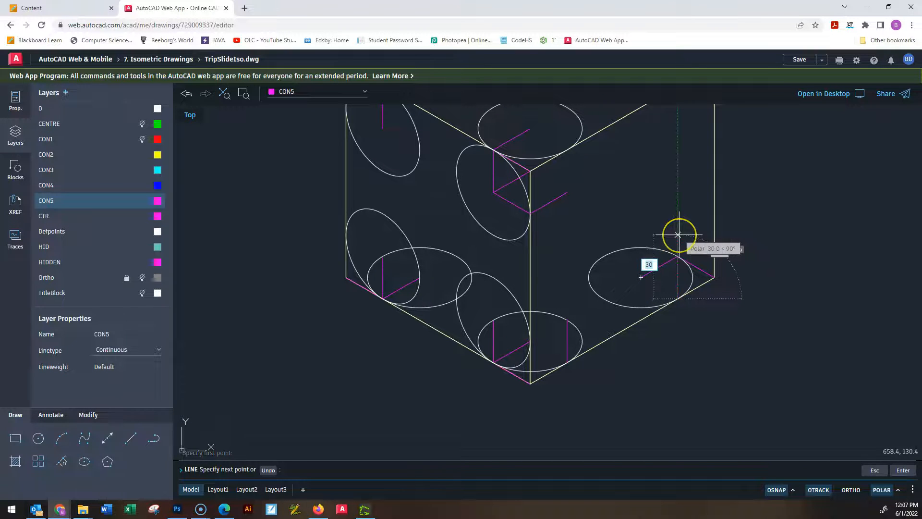
text(20)
key(Return)
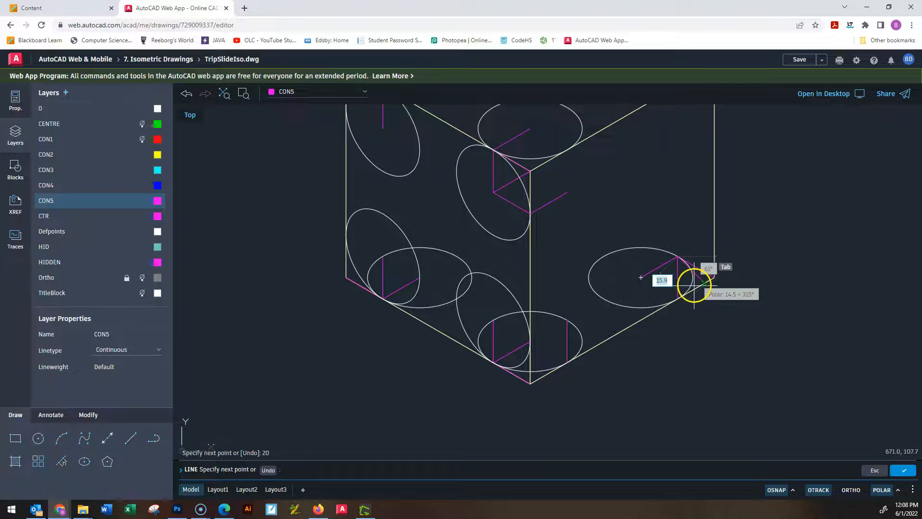
key(Escape)
key(Escape)
key(Escape)
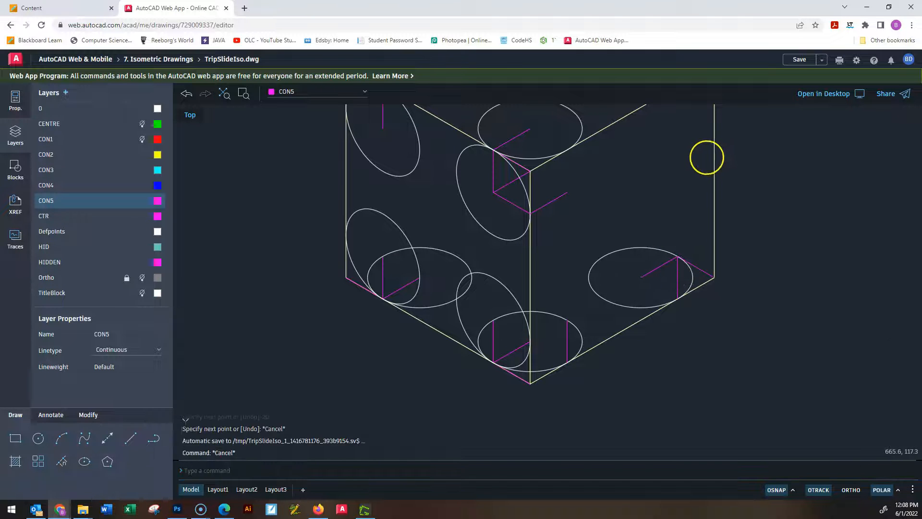
Draw a 20-unit vertical construction line down from the ellipse's tangent point near the right face's upper right corner.
middle_drag(657, 273, 630, 362)
scroll(631, 362, down, 2)
middle_drag(675, 130, 656, 221)
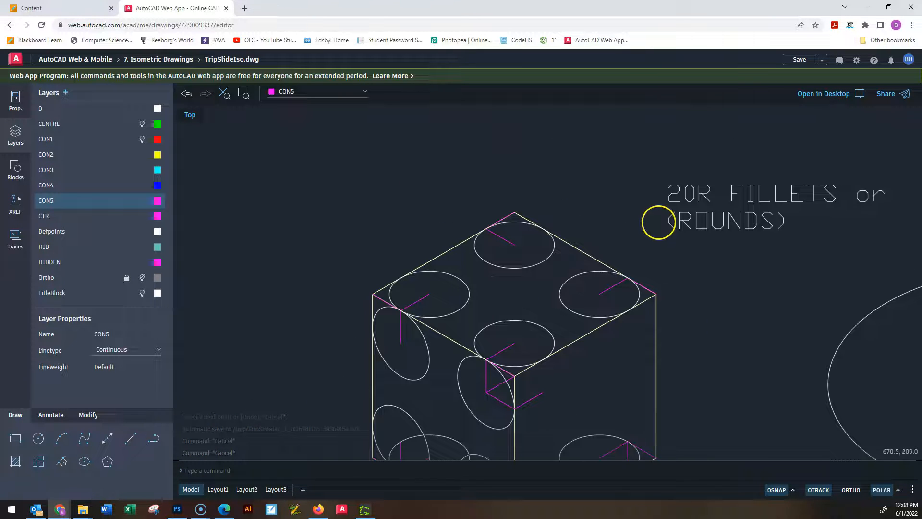
key(Return)
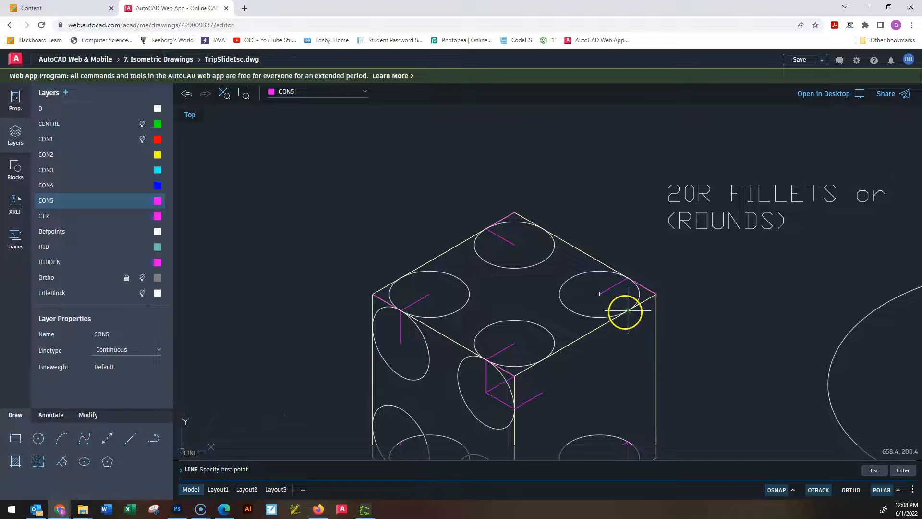
click(628, 310)
text(20)
key(Return)
key(Escape)
key(Escape)
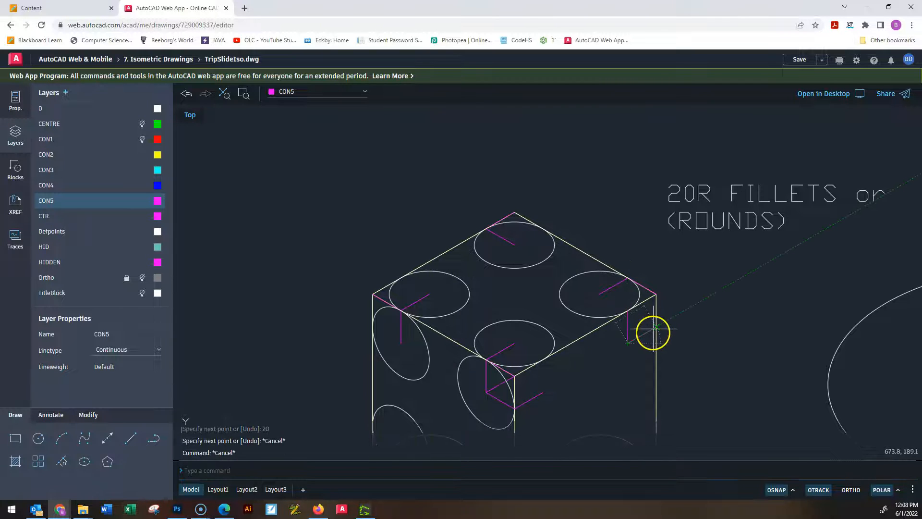
Copy the large right-plane ellipse from its centre to the lower end of the vertical construction line near the right face's upper right corner.
scroll(653, 332, down, 3)
mouse_move(655, 330)
middle_down()
mouse_move(566, 298)
mouse_move(540, 268)
middle_up()
middle_drag(831, 390, 705, 296)
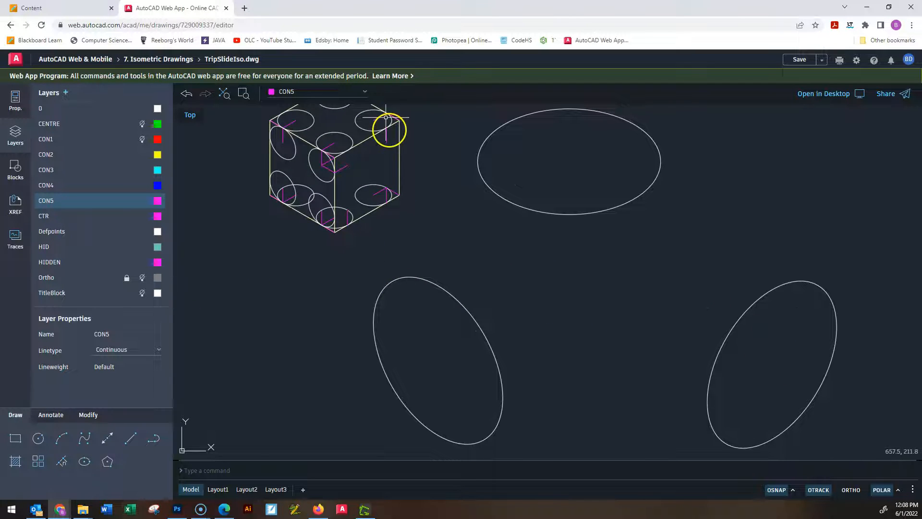
click(771, 291)
text(co)
key(Return)
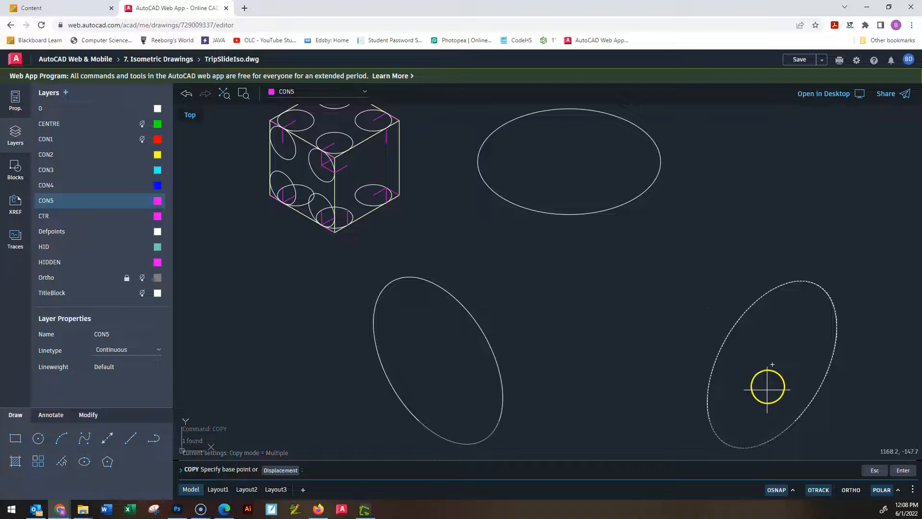
click(772, 365)
scroll(390, 207, up, 1)
middle_drag(384, 197, 455, 357)
scroll(458, 285, up, 3)
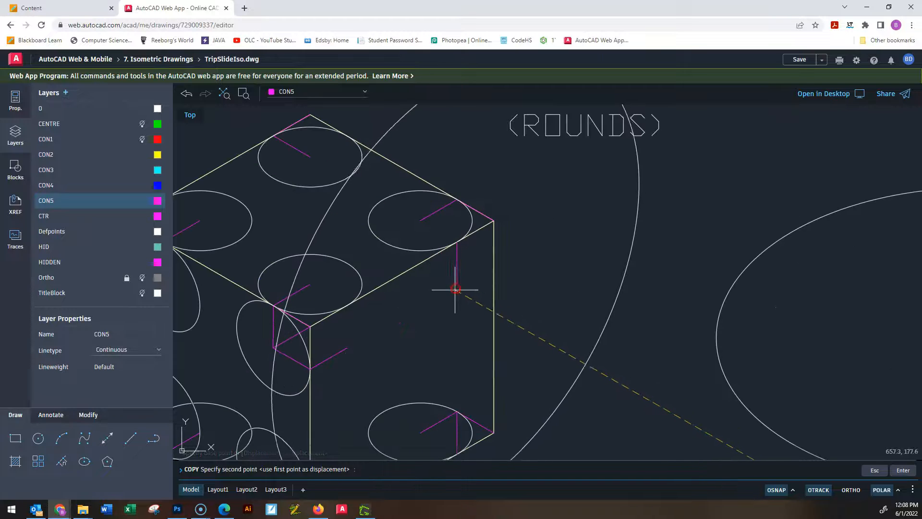
key(Escape)
key(Escape)
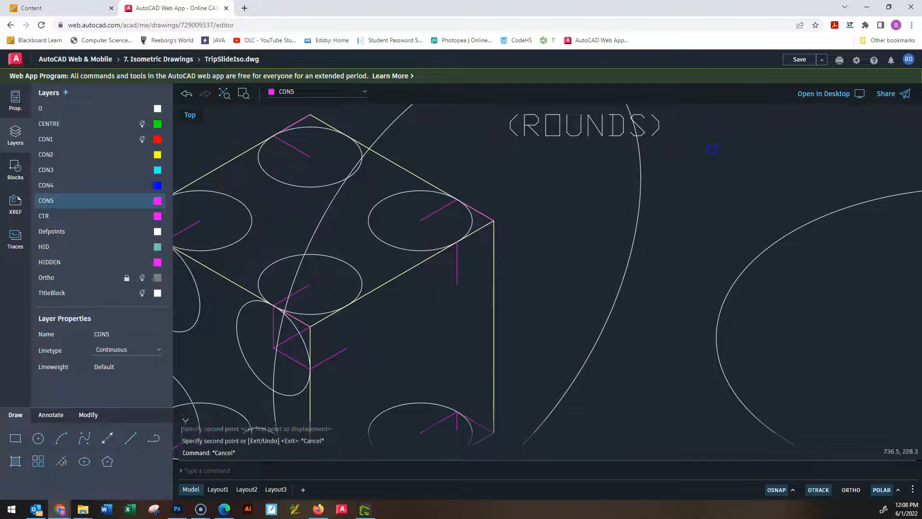
Scale the copied right-plane ellipse by a factor of 0.2 about its centre on the construction line end.
click(656, 251)
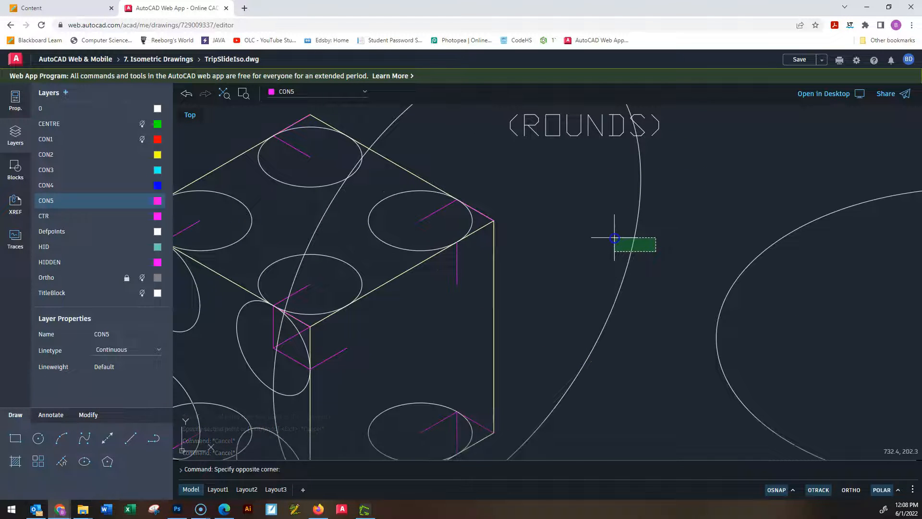
click(615, 242)
text(sc)
key(Return)
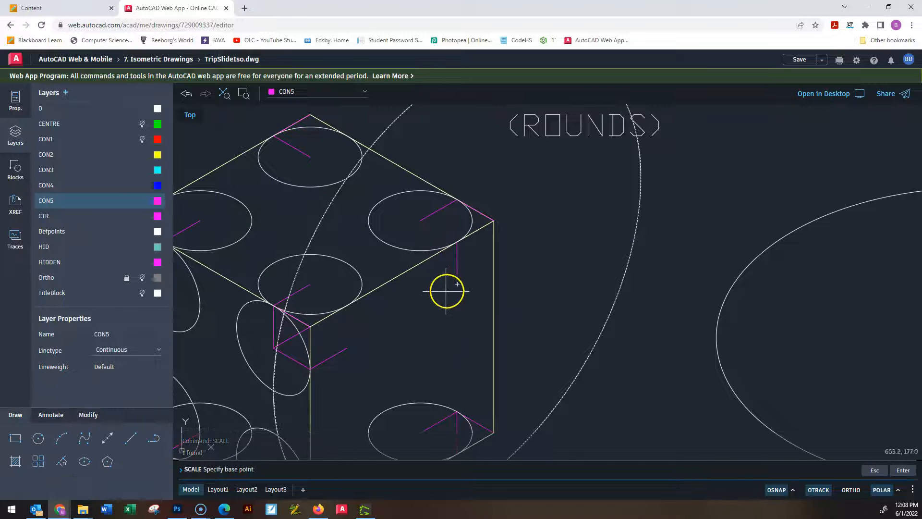
double_click(457, 285)
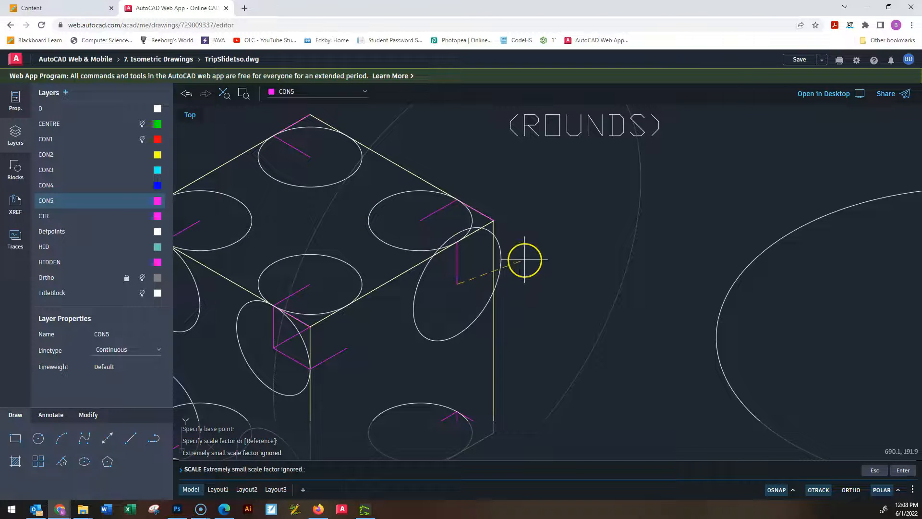
key(Return)
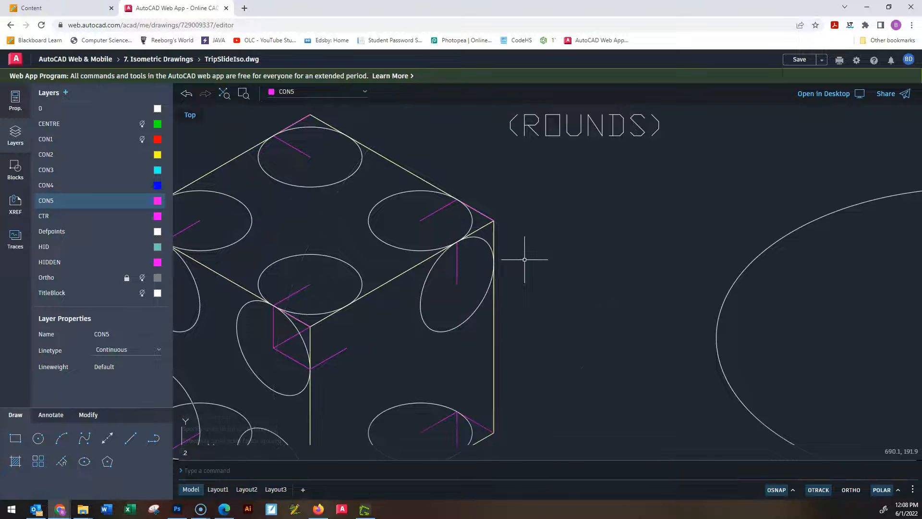
key(Escape)
Copy the small right-plane ellipse from its centre to the construction line ends near the right face's other three corners.
scroll(522, 270, down, 2)
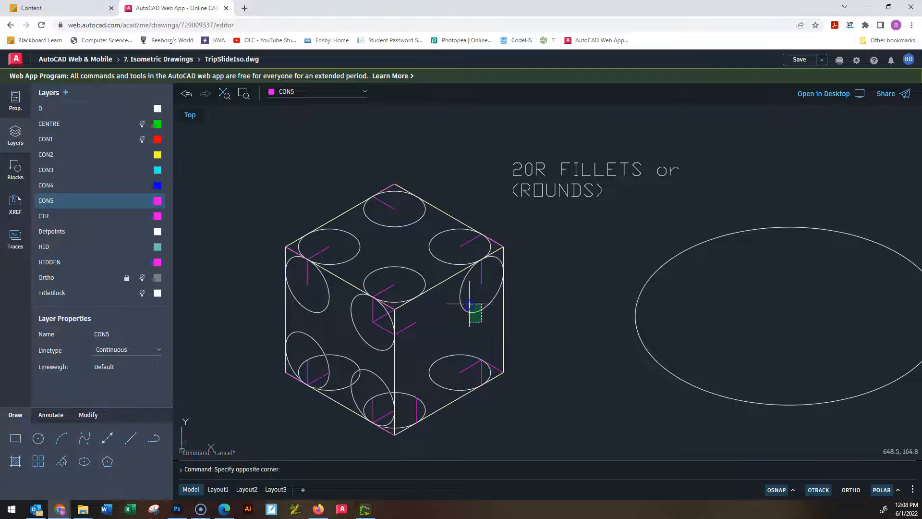
click(471, 303)
text(co)
key(Return)
scroll(481, 304, up, 2)
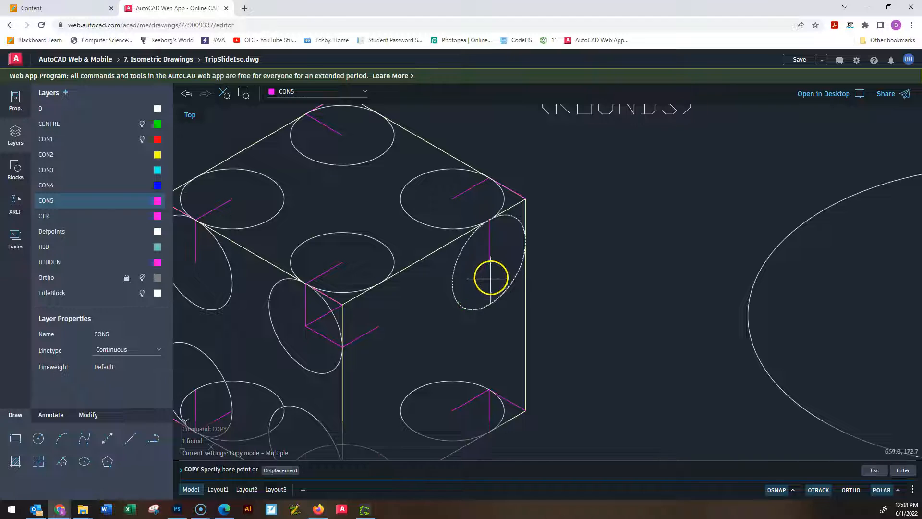
click(476, 310)
click(487, 388)
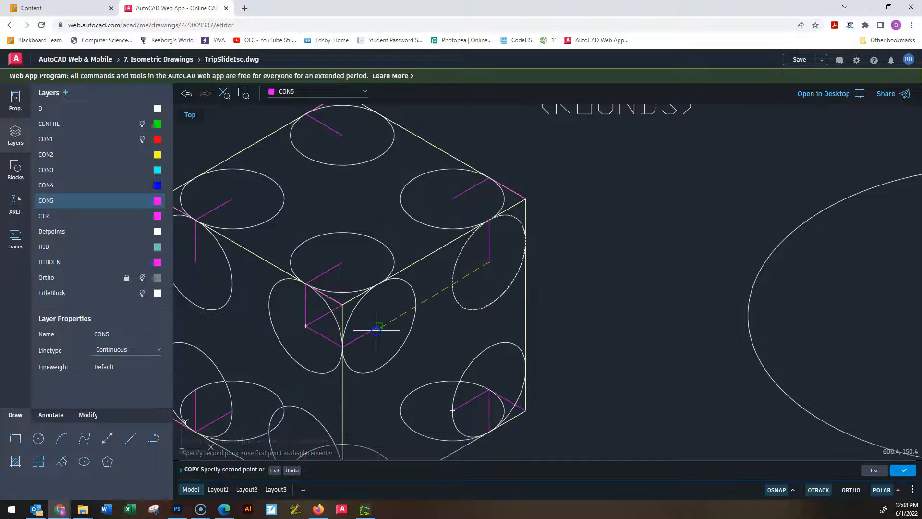
scroll(393, 337, down, 2)
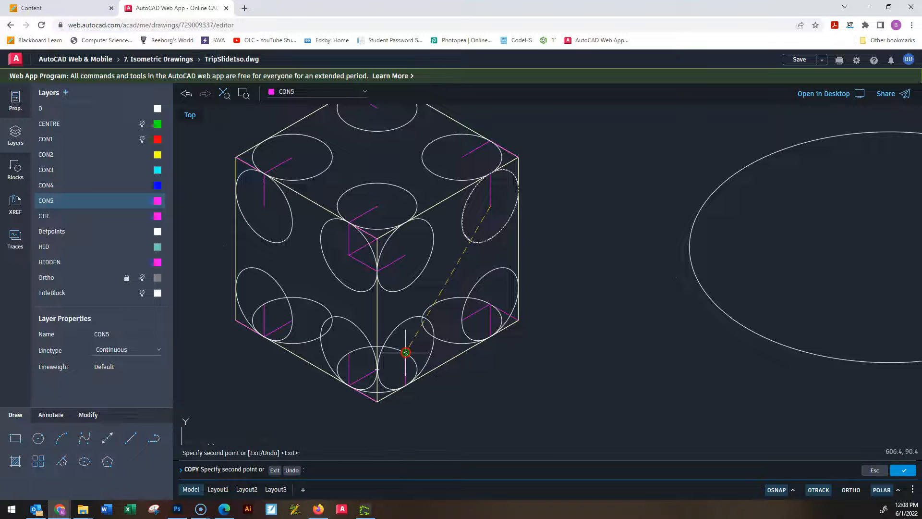
click(570, 292)
key(Escape)
key(Escape)
key(Escape)
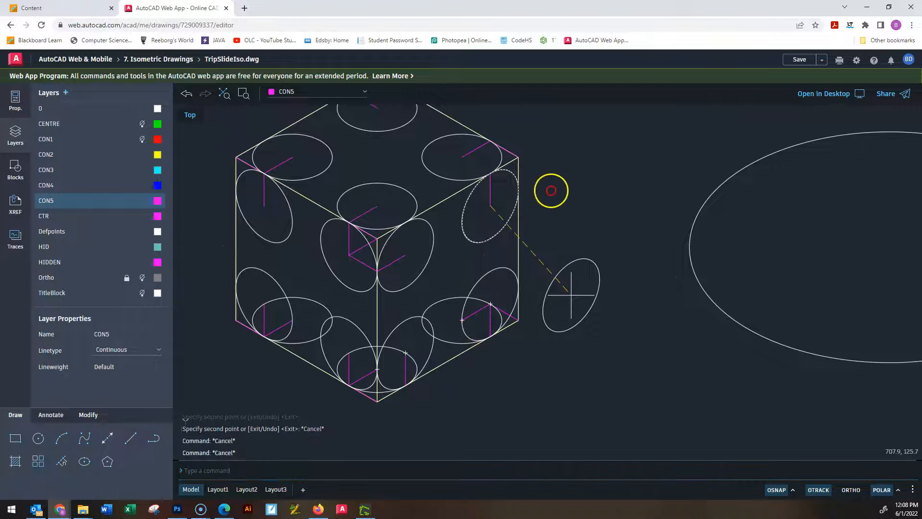
middle_drag(445, 214, 408, 297)
scroll(443, 251, up, 5)
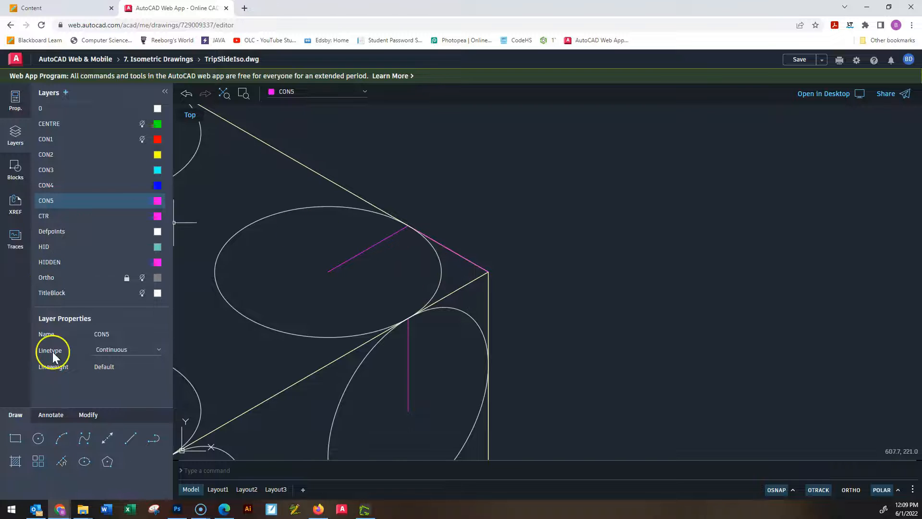
Try to trim the ellipse block near the top face's right corner.
click(88, 416)
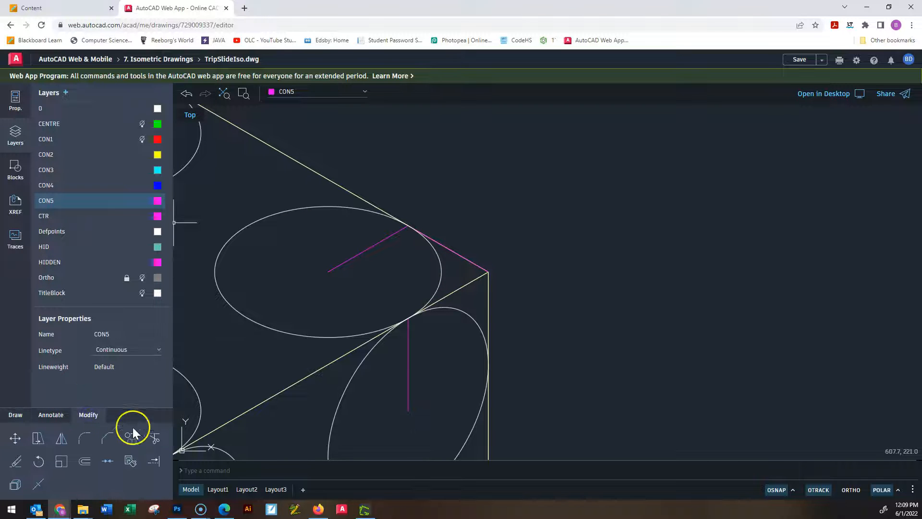
click(154, 439)
click(333, 338)
drag(285, 348, 298, 311)
click(285, 334)
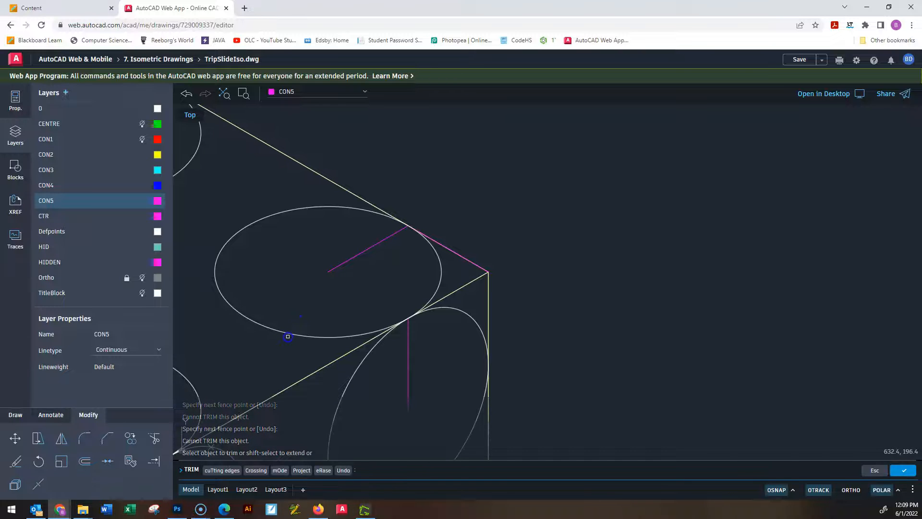
key(Escape)
key(Escape)
key(Escape)
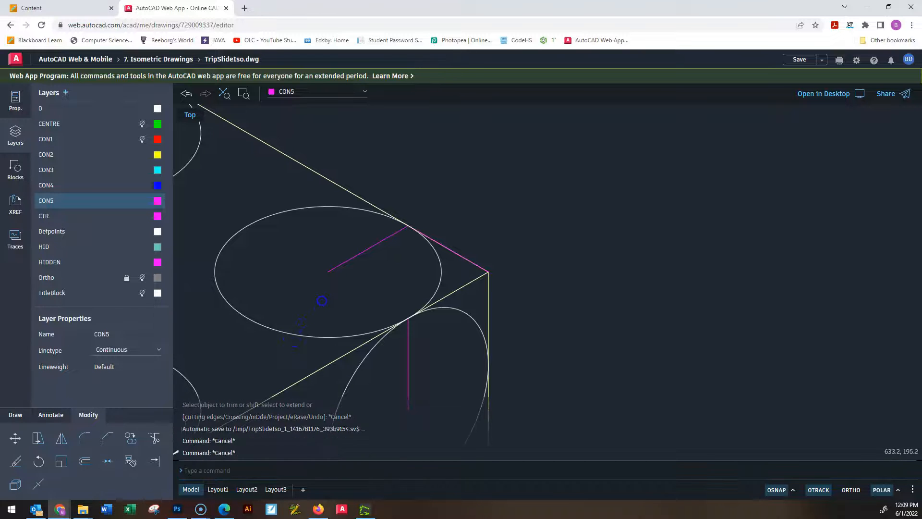
Explode all the small ellipse blocks around the corners of the cube's faces and base.
scroll(292, 342, down, 5)
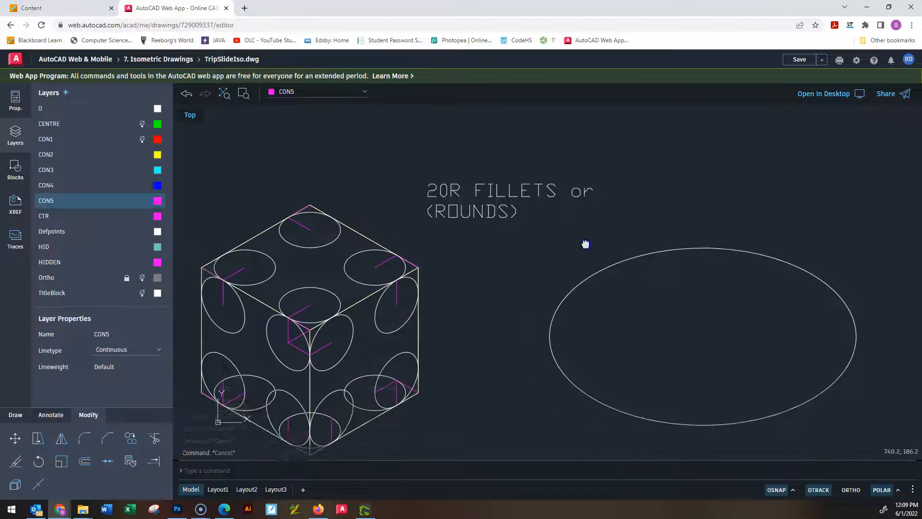
scroll(408, 296, up, 3)
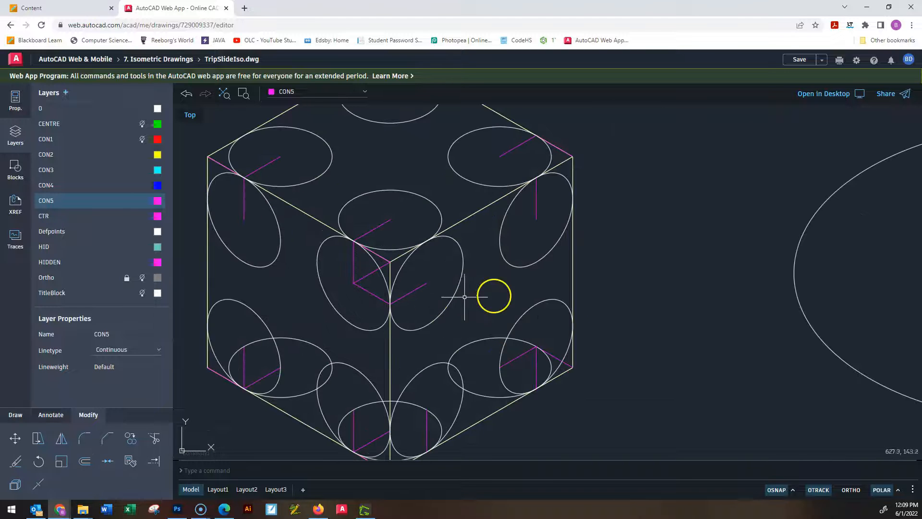
click(539, 285)
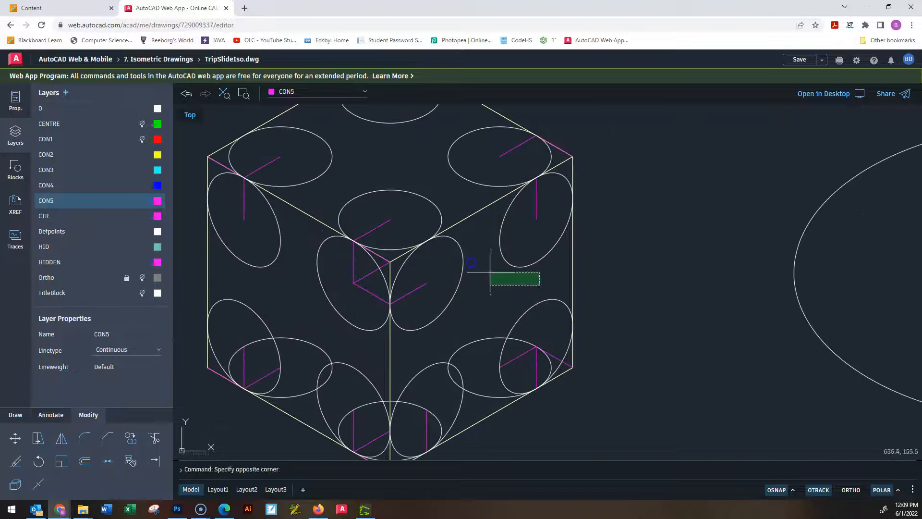
click(452, 245)
click(480, 407)
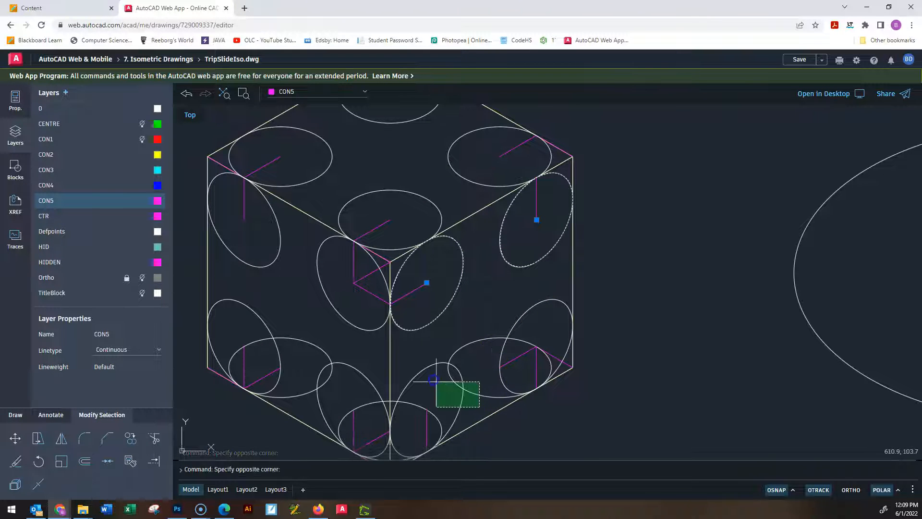
click(433, 380)
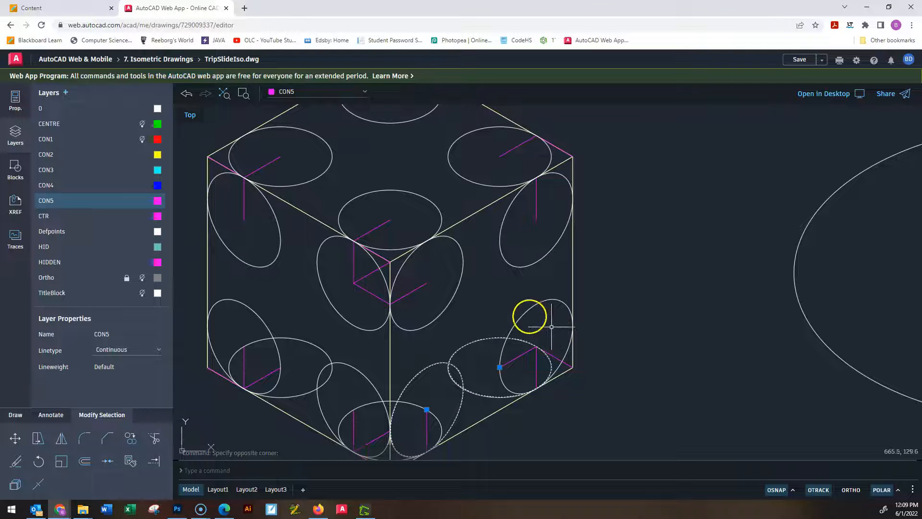
click(548, 287)
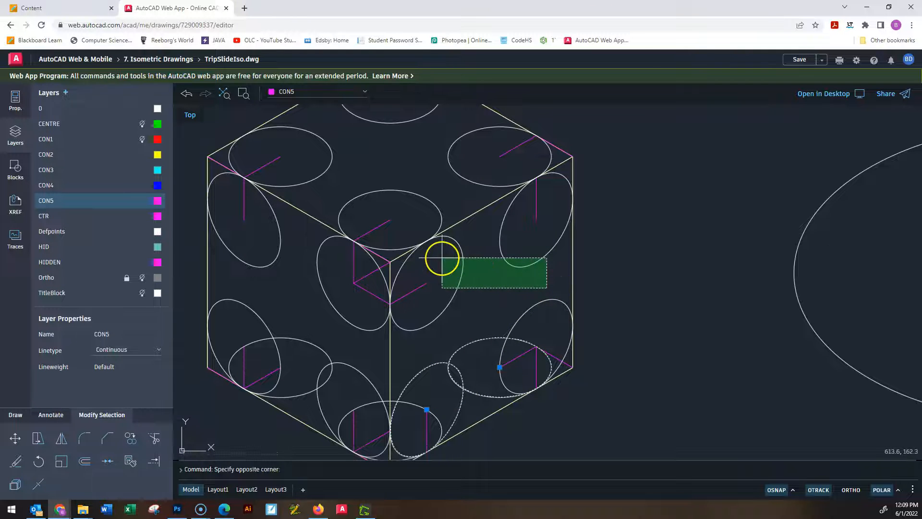
click(435, 242)
click(531, 336)
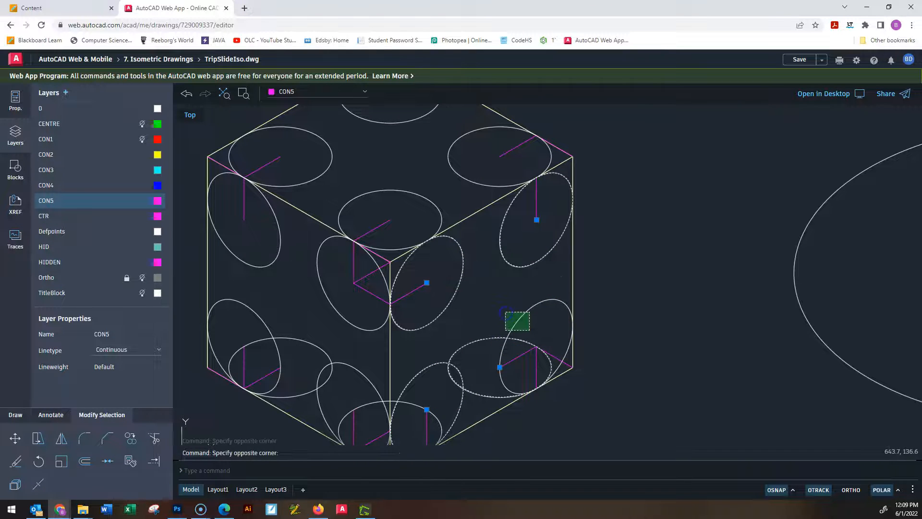
click(504, 305)
click(437, 388)
click(380, 416)
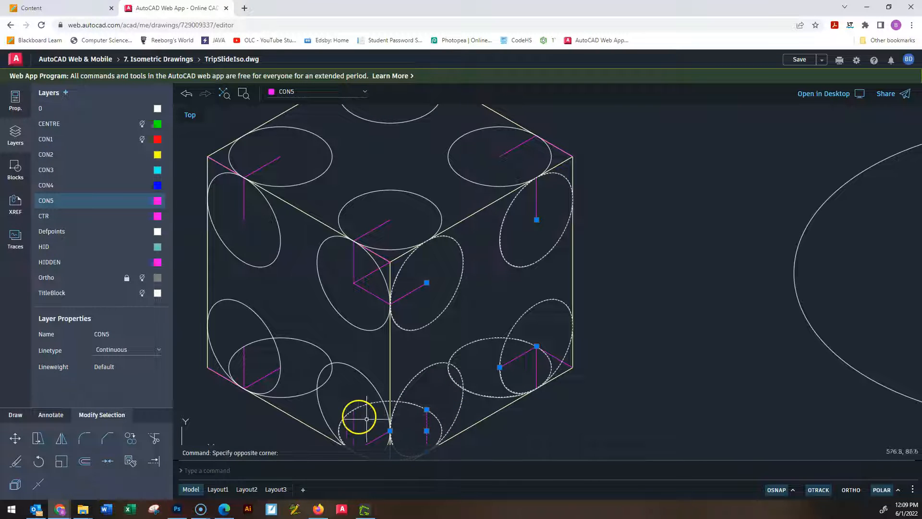
click(341, 404)
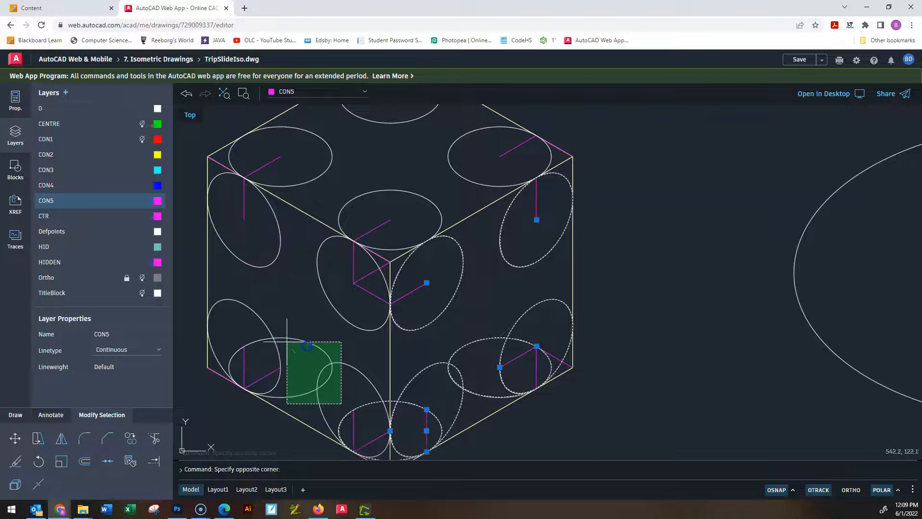
click(298, 329)
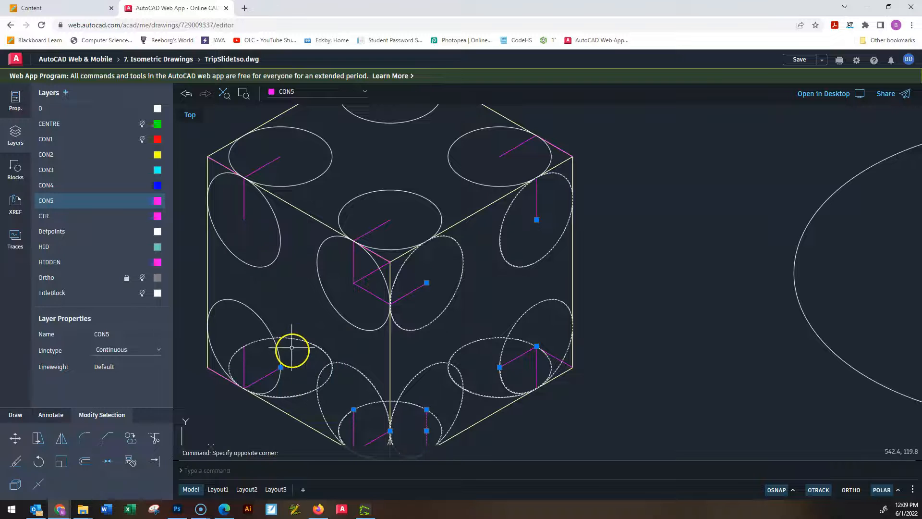
click(243, 303)
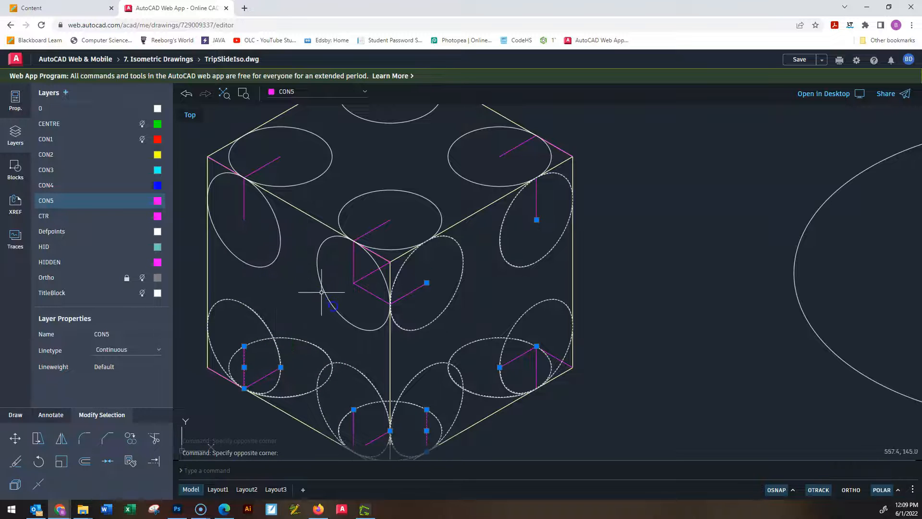
click(345, 299)
click(249, 237)
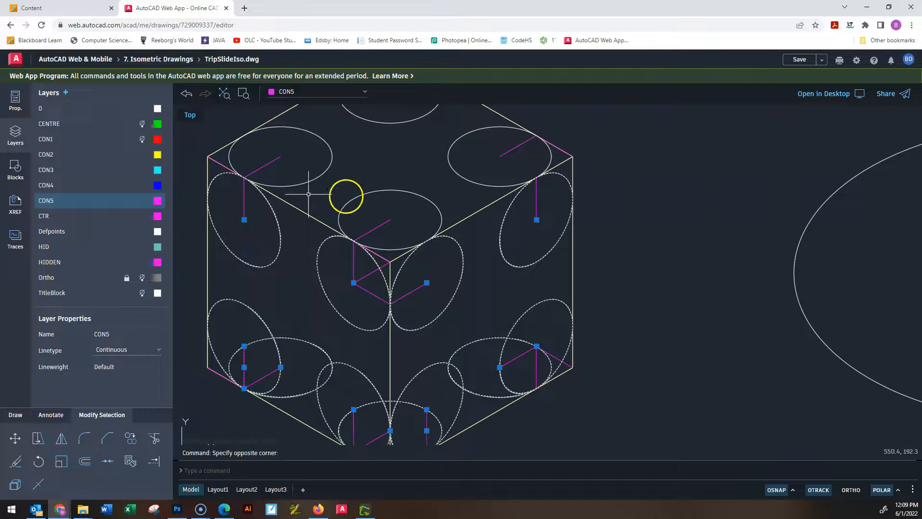
click(381, 198)
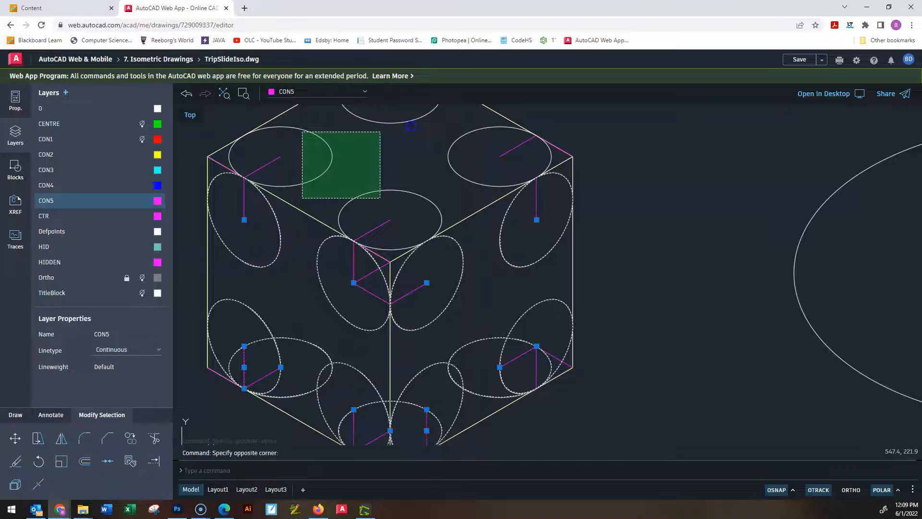
click(302, 132)
click(465, 154)
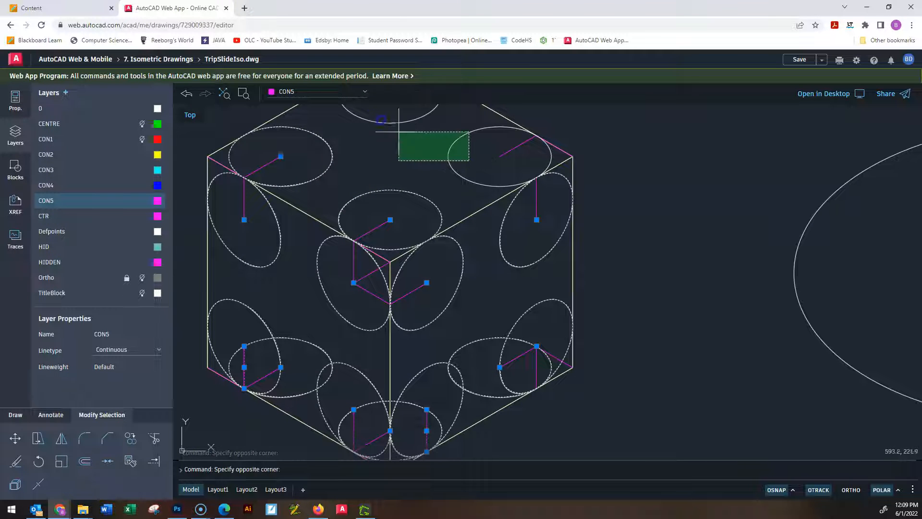
click(368, 117)
scroll(474, 232, down, 4)
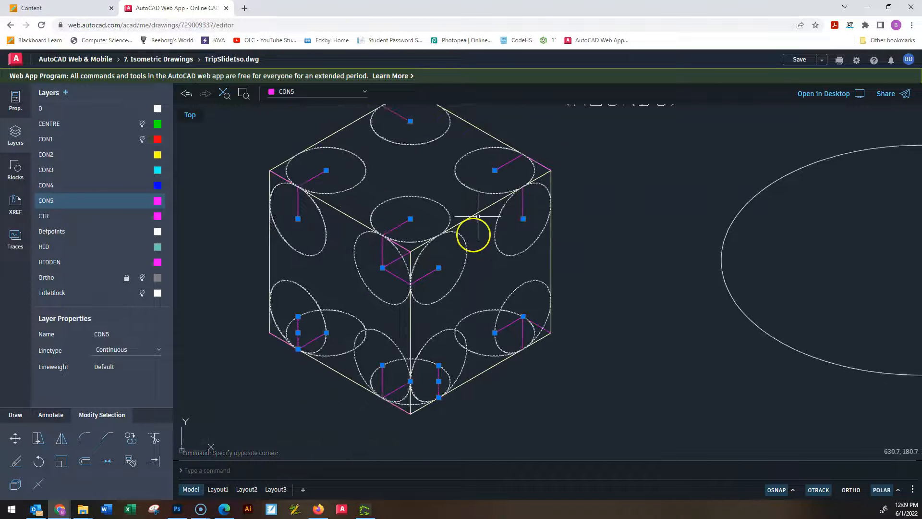
click(16, 486)
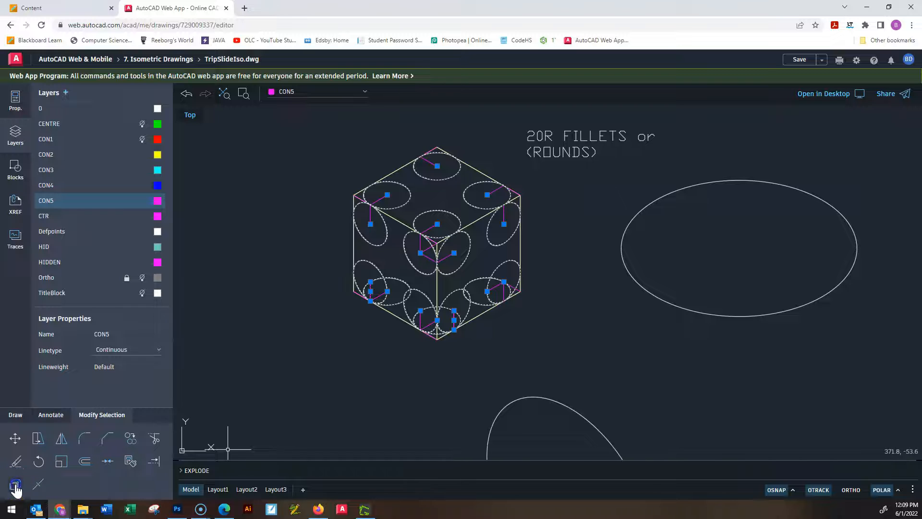
Inspect the ellipses on the left and right faces beside the front vertical edge, checking that they are plain ellipses.
scroll(454, 225, up, 2)
scroll(454, 226, down, 2)
scroll(444, 226, up, 1)
scroll(383, 288, up, 2)
scroll(418, 243, up, 1)
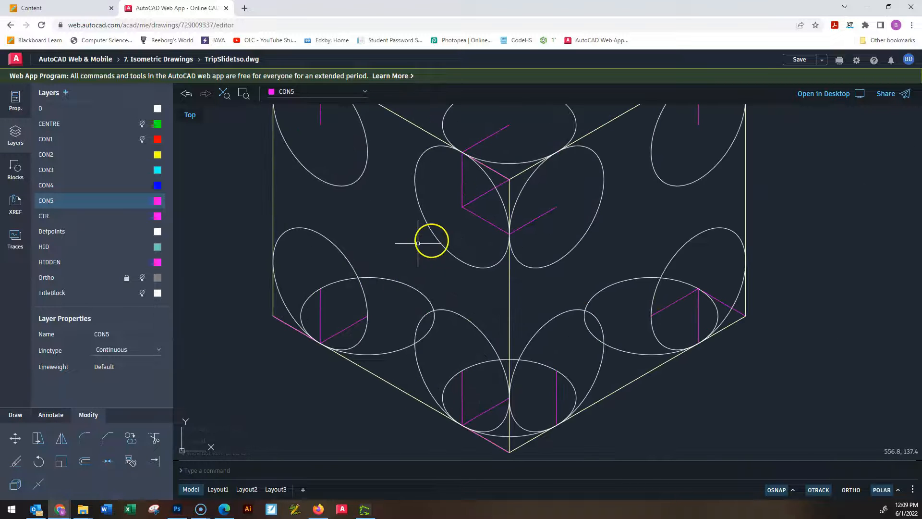
click(449, 252)
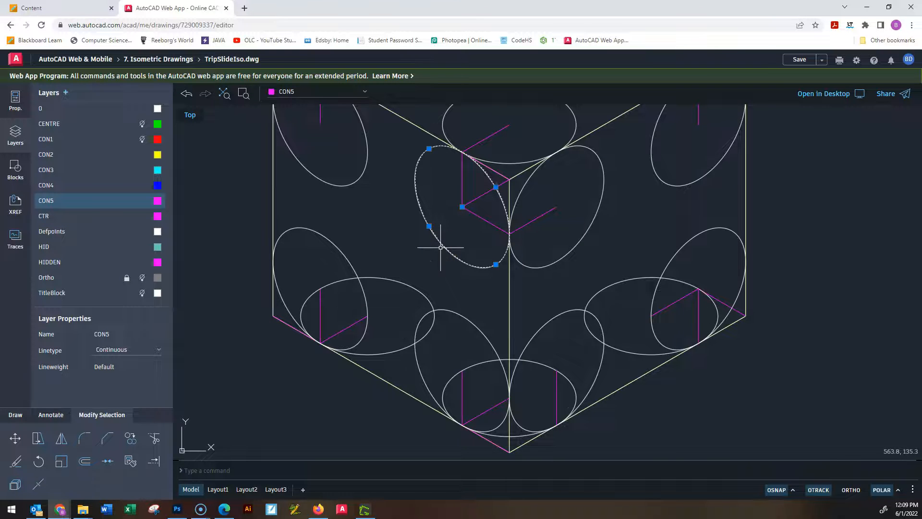
key(Escape)
scroll(540, 210, down, 2)
scroll(508, 303, up, 2)
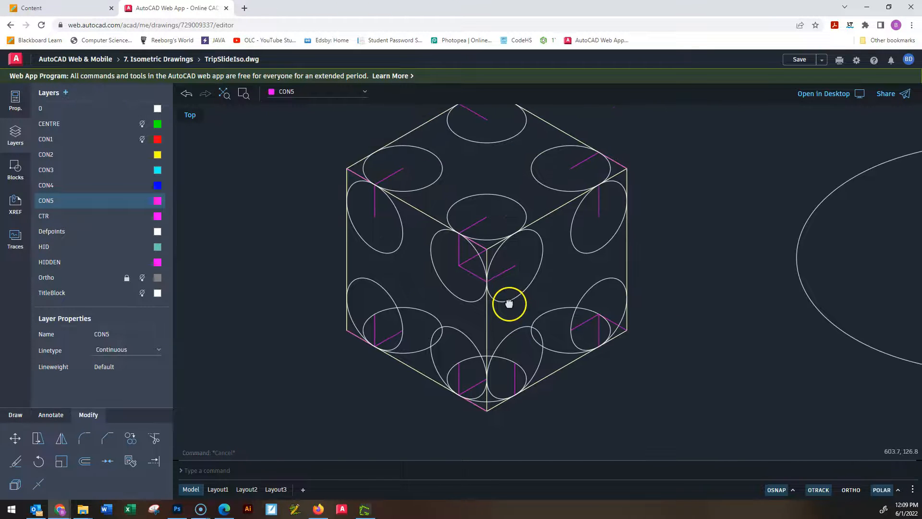
scroll(514, 288, up, 2)
click(591, 263)
click(563, 224)
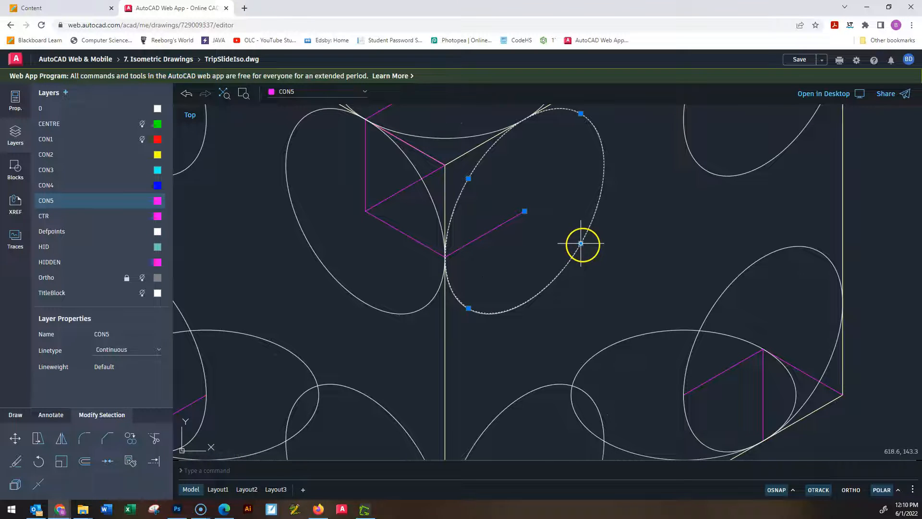
key(Escape)
Trim the four top-face ellipses along the cube's edges, keeping only the rounding arcs at the corners.
scroll(590, 278, down, 3)
mouse_move(651, 213)
middle_down()
mouse_move(583, 360)
mouse_move(545, 368)
mouse_move(591, 341)
middle_up()
scroll(545, 368, up, 5)
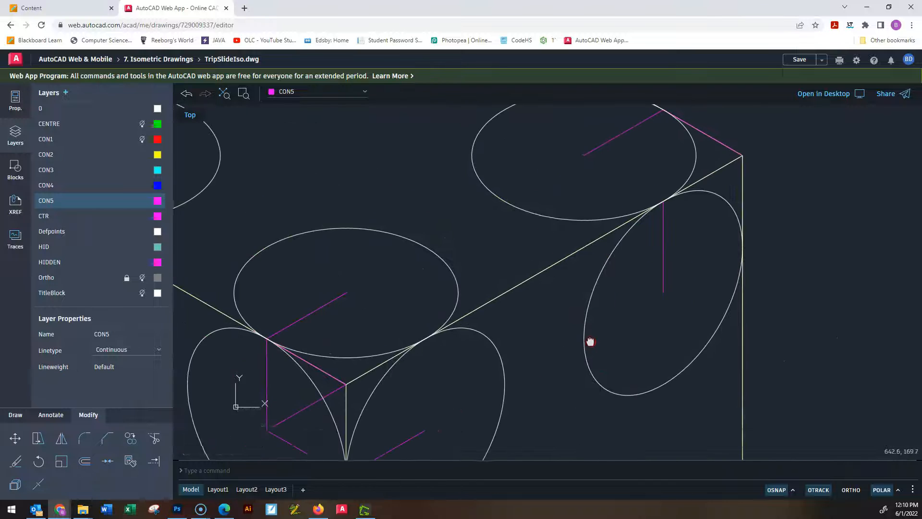
click(154, 438)
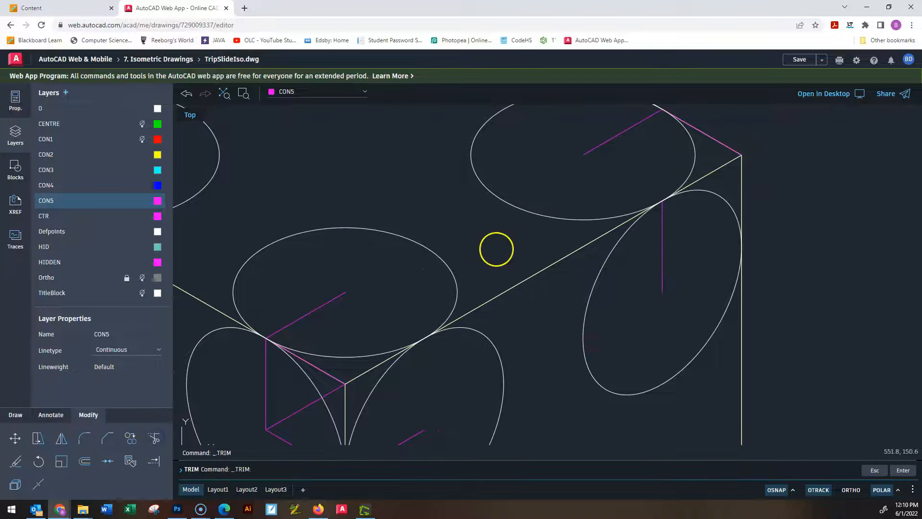
click(513, 166)
click(365, 279)
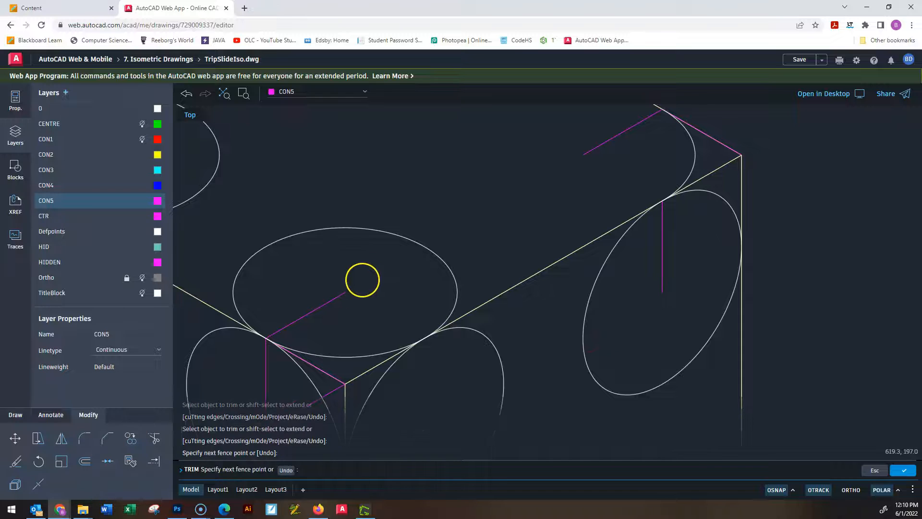
key(Return)
middle_drag(366, 251, 500, 301)
mouse_move(488, 294)
mouse_down()
mouse_move(371, 262)
mouse_move(365, 249)
mouse_move(461, 148)
mouse_up()
middle_drag(457, 303, 512, 248)
scroll(512, 248, down, 3)
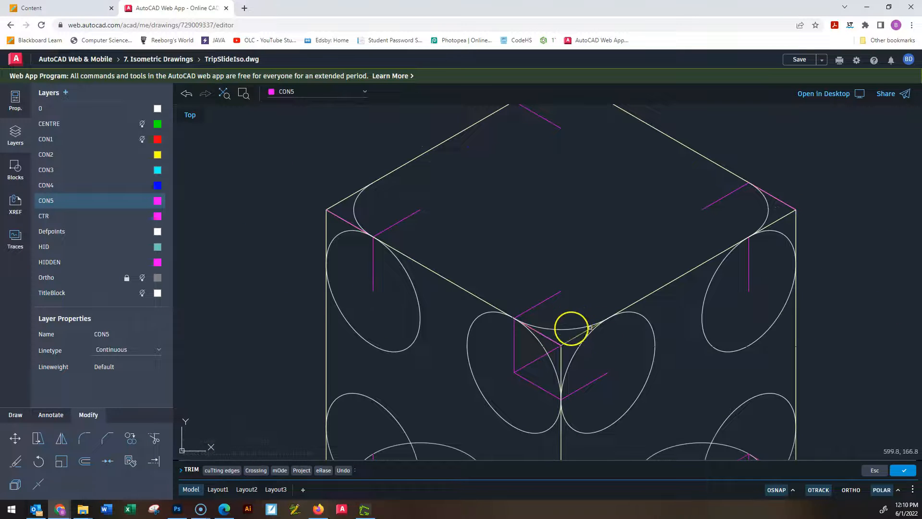
Trim the two upper ellipses on the left face, keeping only their corner arcs.
click(373, 236)
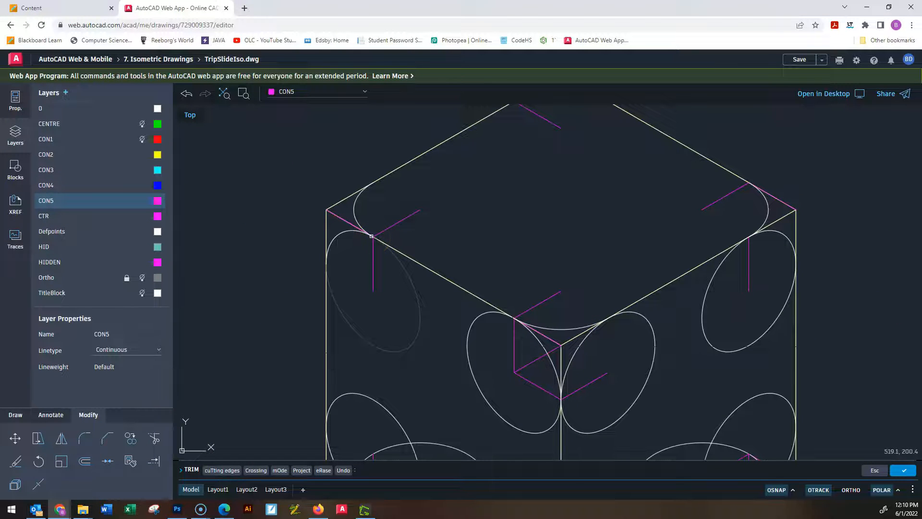
click(334, 270)
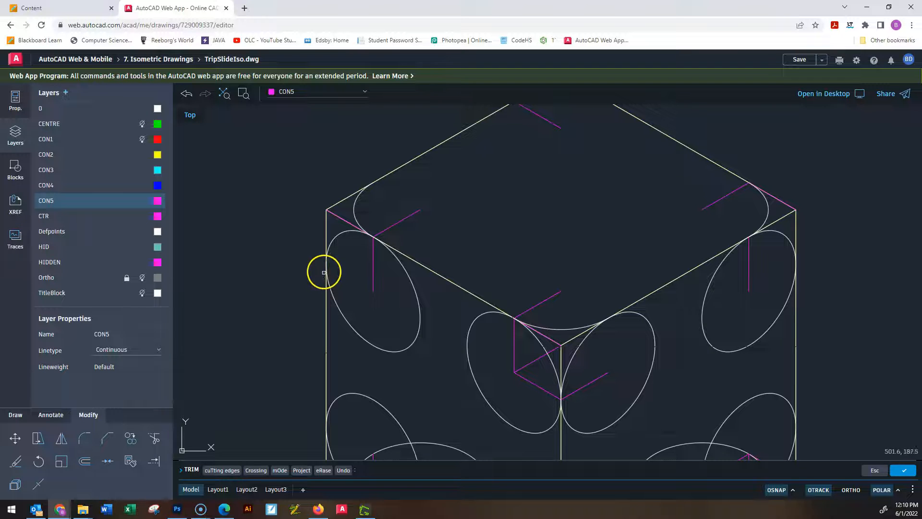
click(488, 329)
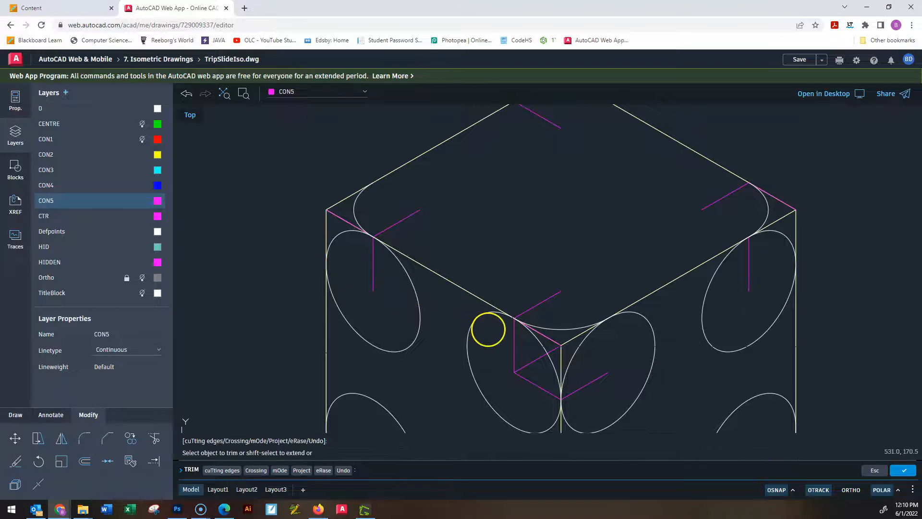
mouse_move(488, 330)
mouse_down()
mouse_move(508, 342)
mouse_move(484, 379)
mouse_up()
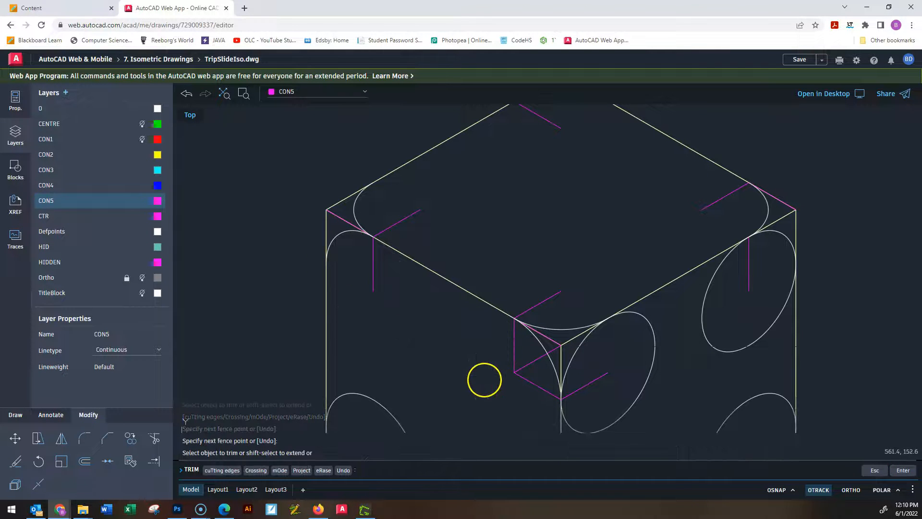
Trim the inner parts of the overlapping ellipses along the left face's lower edge.
middle_drag(477, 385, 504, 258)
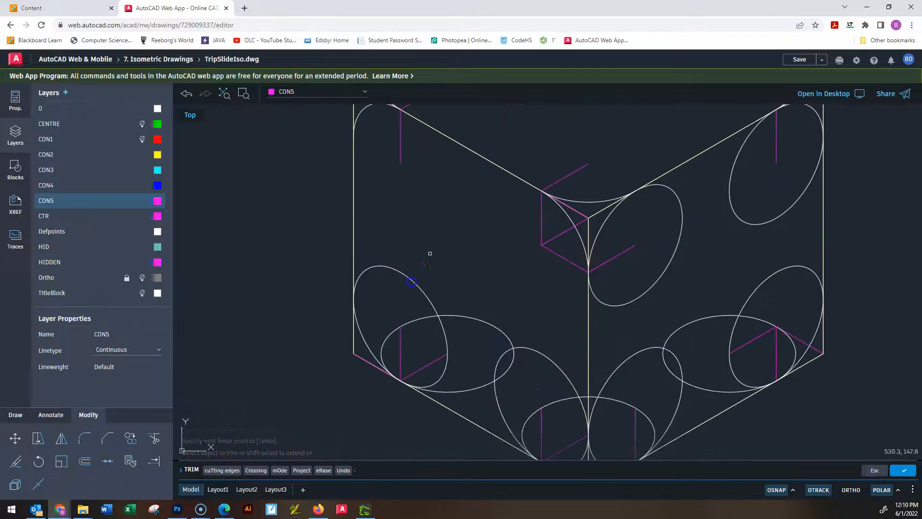
drag(410, 303, 415, 319)
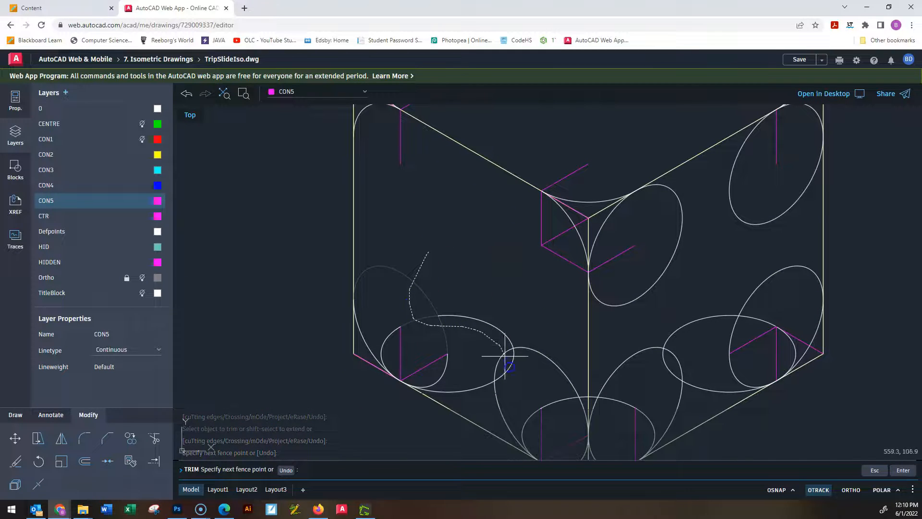
drag(522, 372, 524, 366)
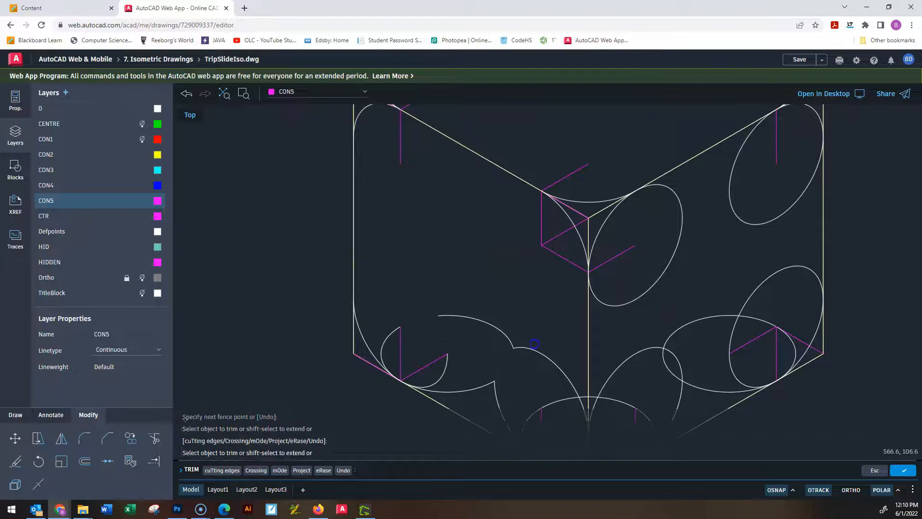
drag(541, 330, 543, 321)
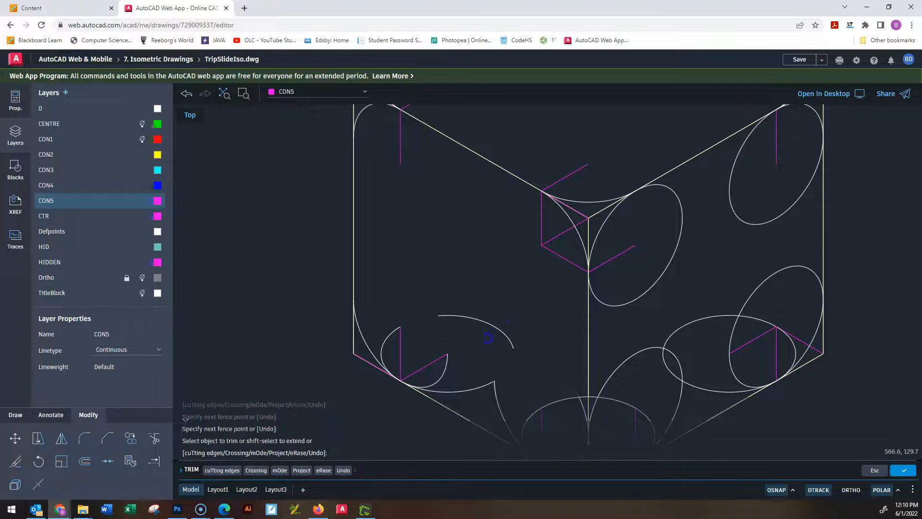
mouse_move(464, 346)
mouse_down()
mouse_move(461, 324)
mouse_move(469, 360)
mouse_up()
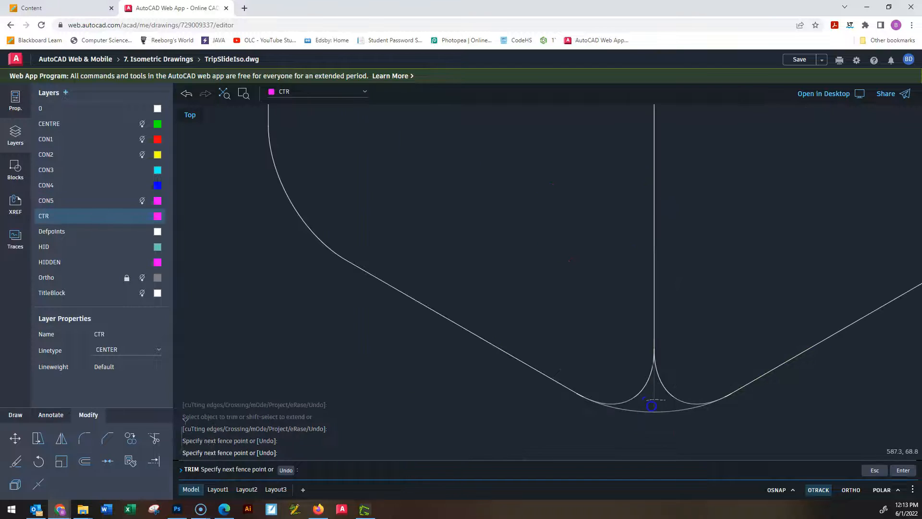
Trim the lower end of the front vertical edge between the two face arcs and the base arc.
key(Return)
scroll(735, 376, up, 3)
scroll(728, 393, up, 1)
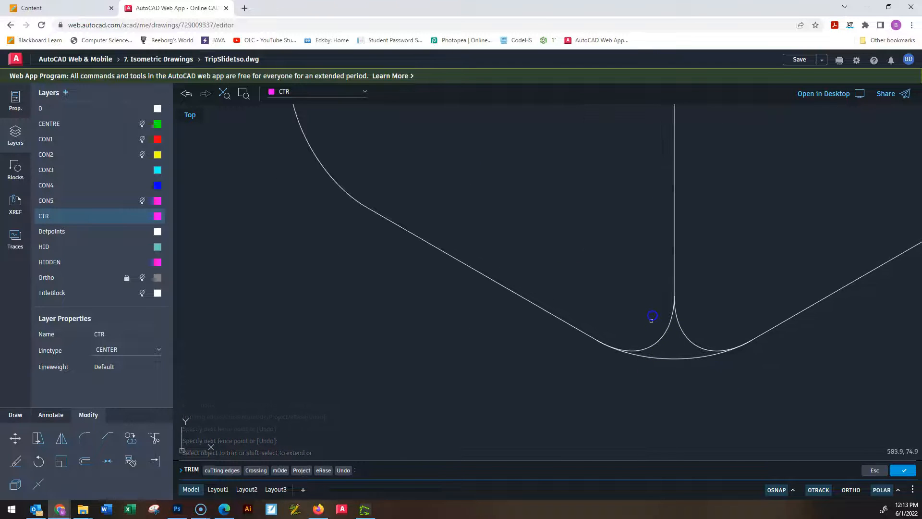
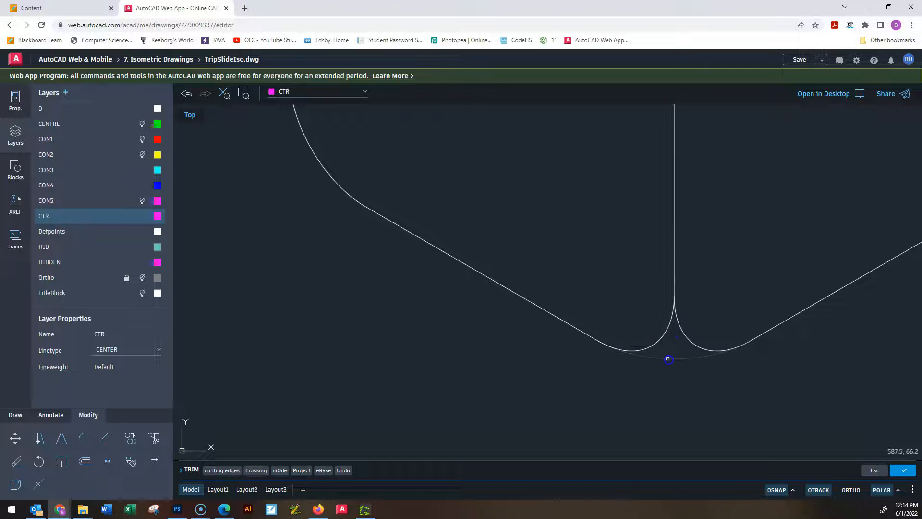
Trim the overlapping arc ends where the two face arcs meet the base arc at the cube's front bottom corner.
click(704, 346)
scroll(690, 353, down, 1)
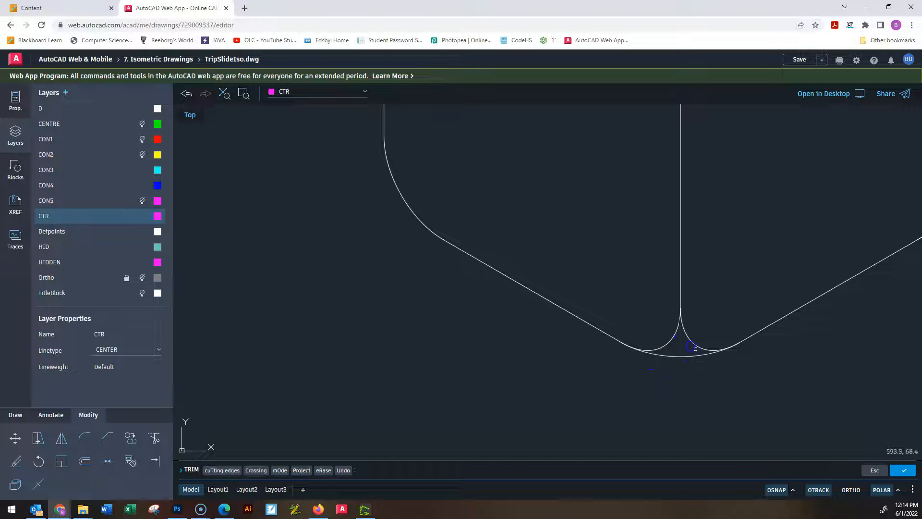
click(679, 355)
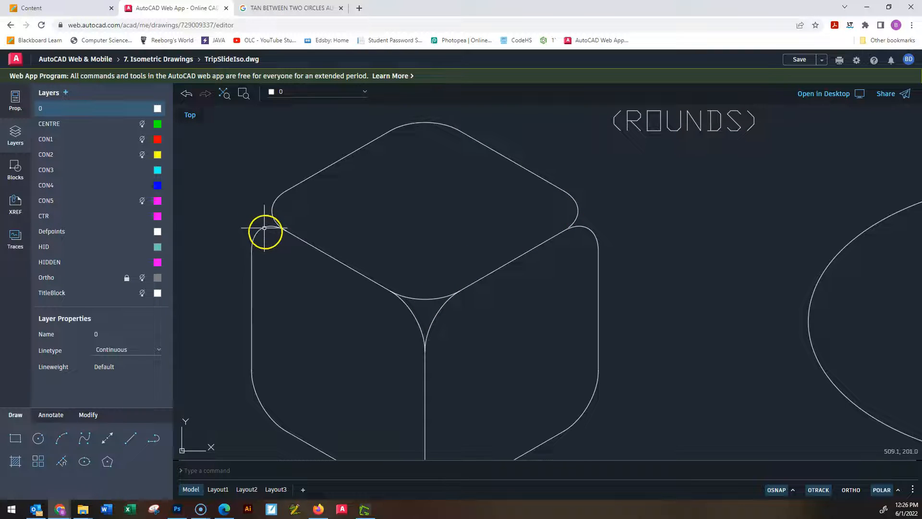
scroll(267, 234, up, 3)
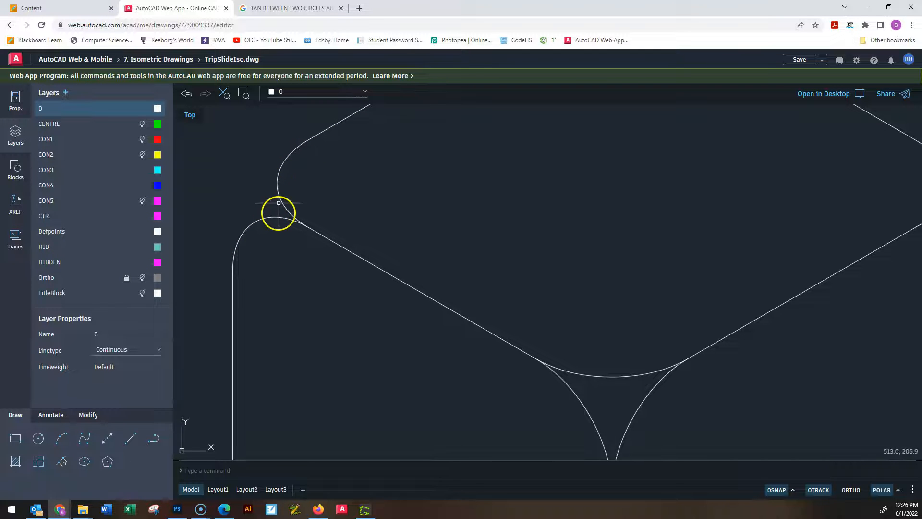
scroll(350, 243, down, 5)
scroll(438, 365, up, 2)
scroll(436, 365, down, 3)
scroll(436, 365, up, 2)
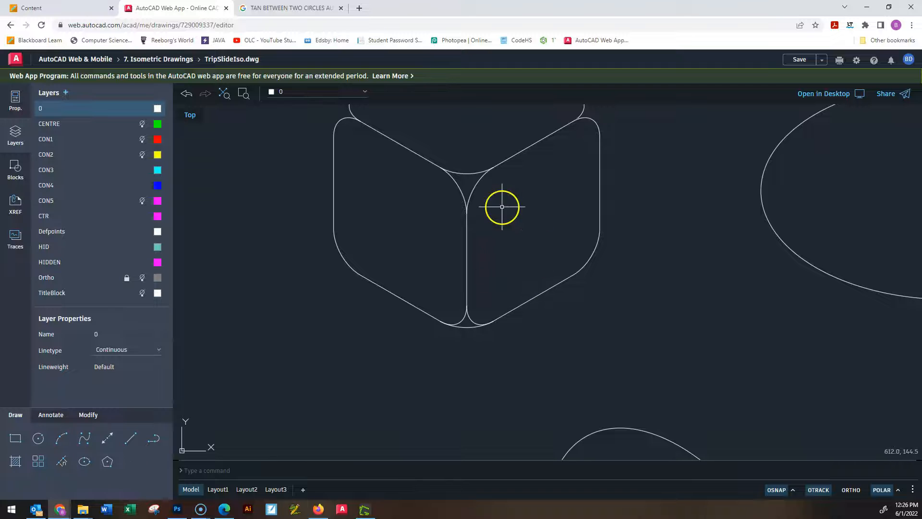
middle_drag(560, 164, 518, 254)
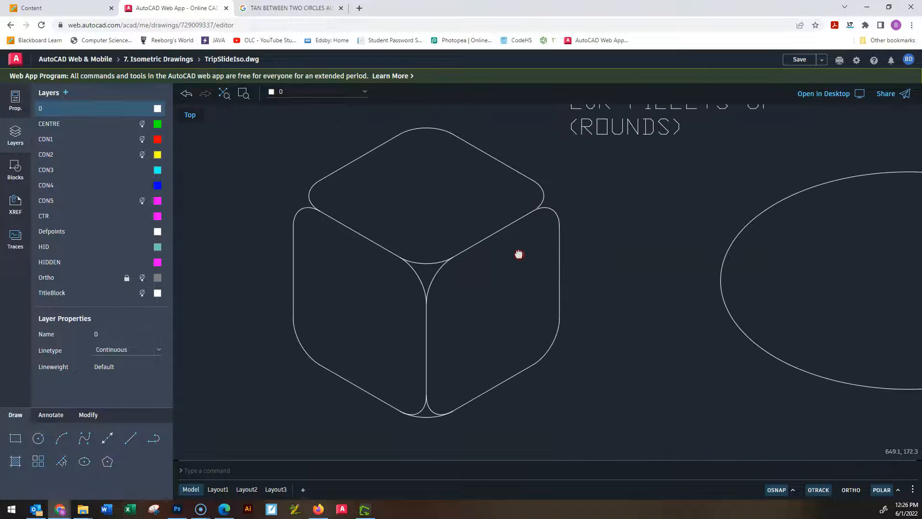
Copy the right face's upper front arc from its centre to the left end of the top face's front-left edge.
click(435, 275)
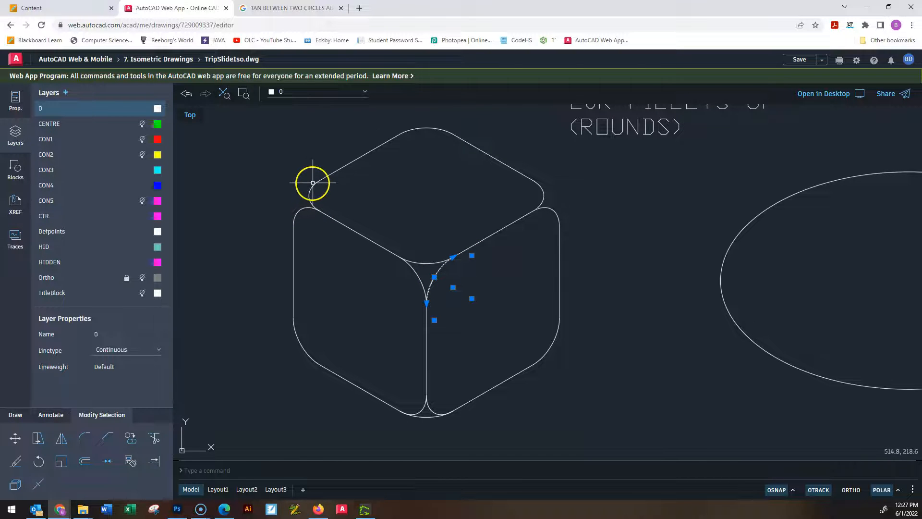
scroll(431, 307, up, 3)
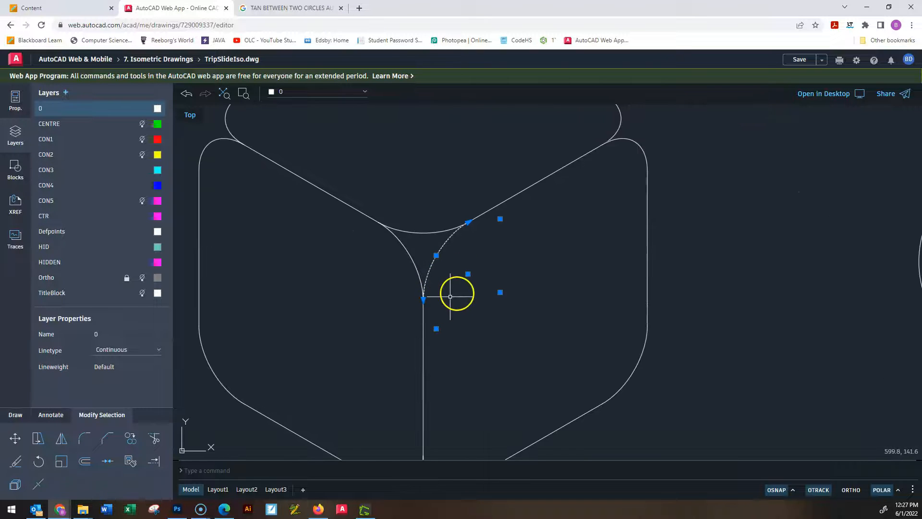
text(co)
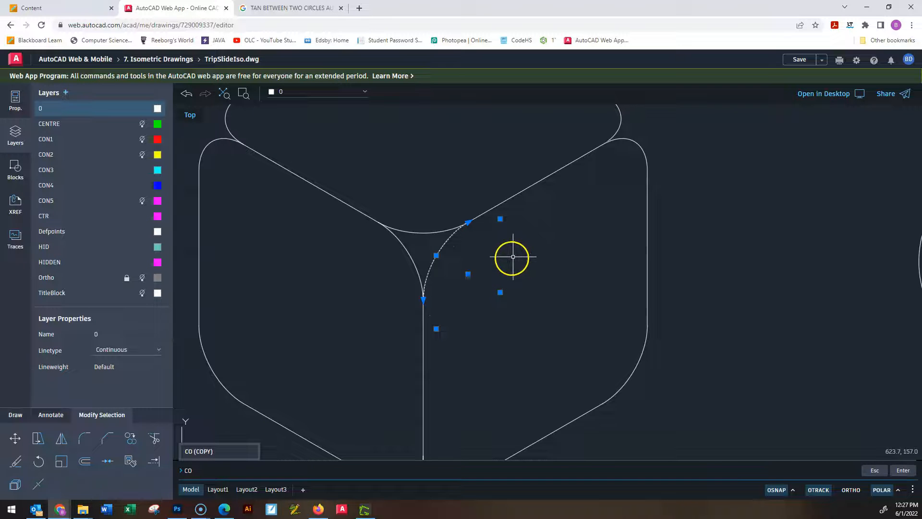
key(Return)
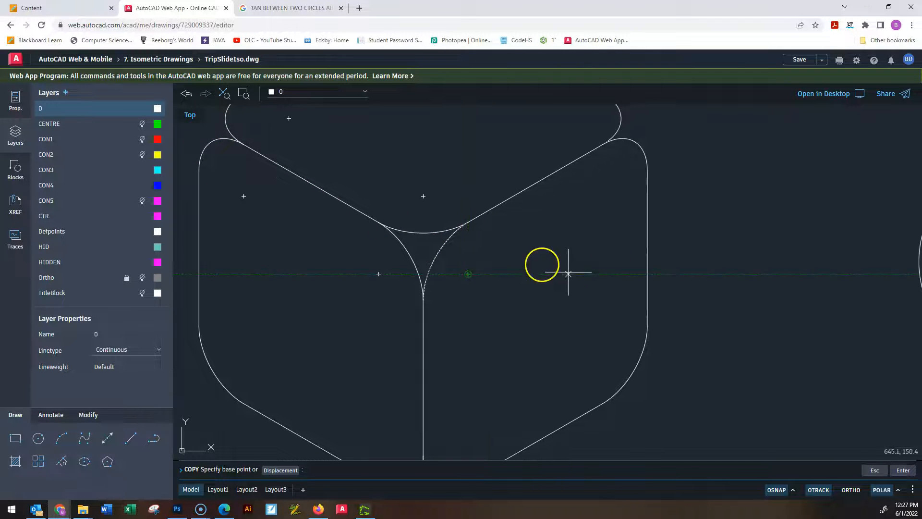
click(468, 273)
mouse_move(243, 148)
middle_down()
mouse_move(366, 211)
mouse_move(380, 243)
middle_up()
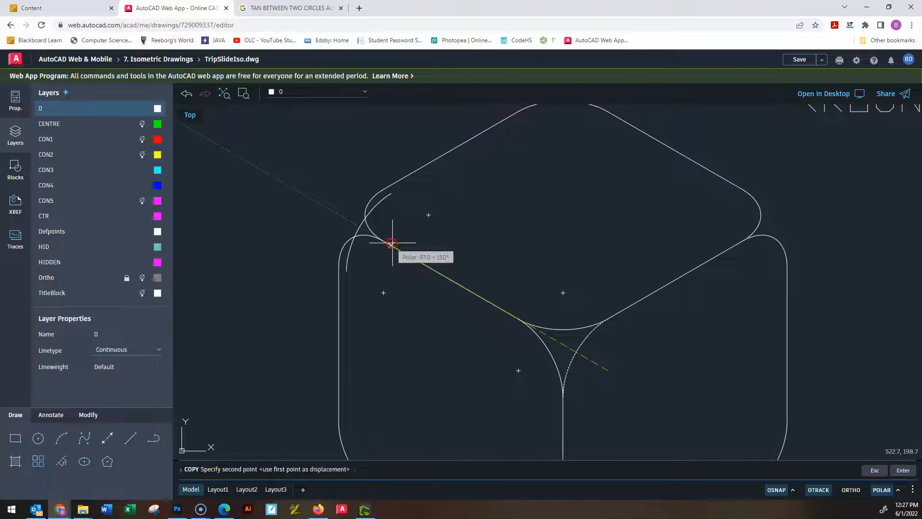
scroll(385, 236, up, 1)
scroll(386, 237, up, 1)
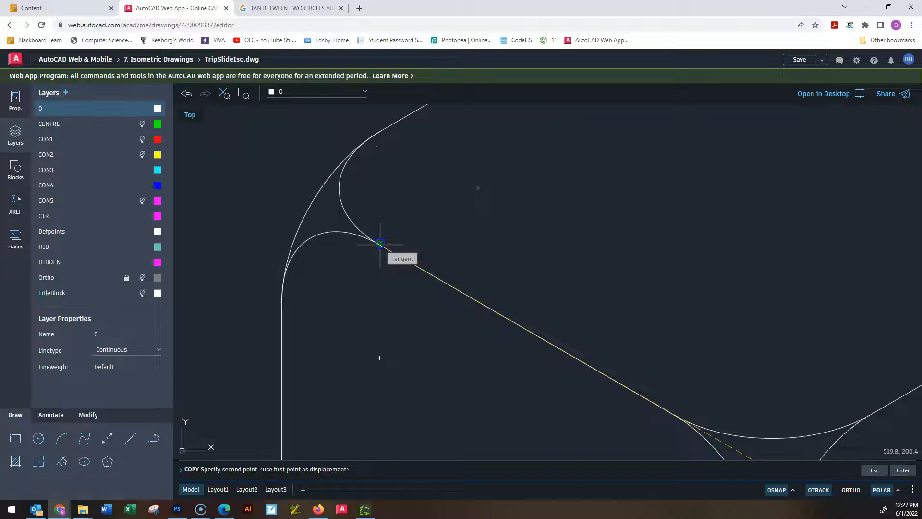
click(379, 245)
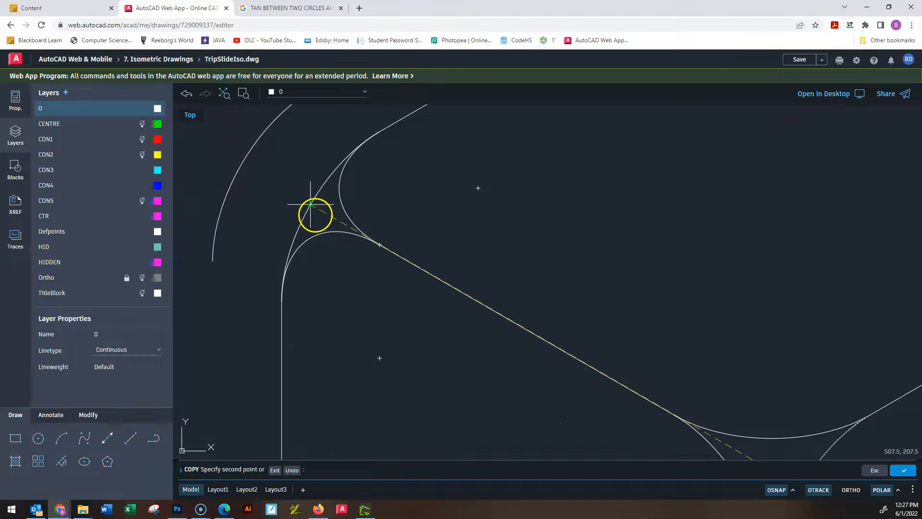
scroll(690, 212, down, 5)
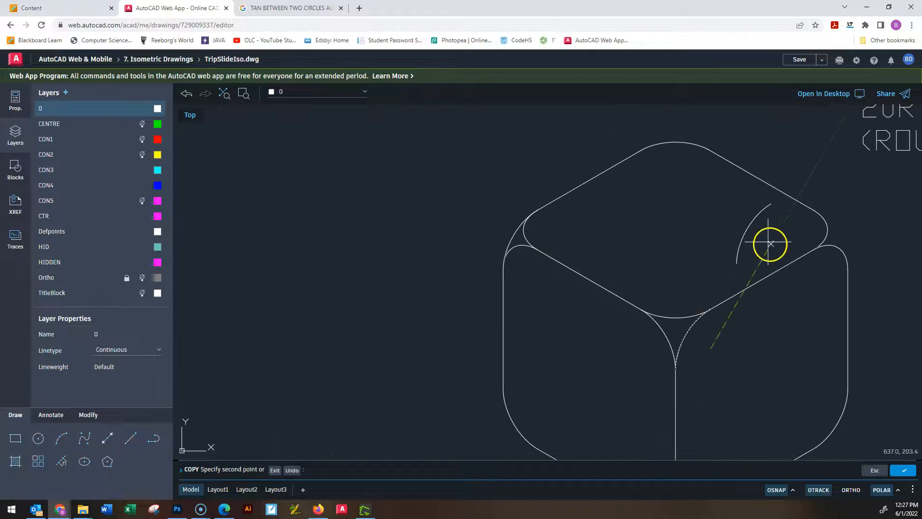
key(Escape)
key(Escape)
key(Escape)
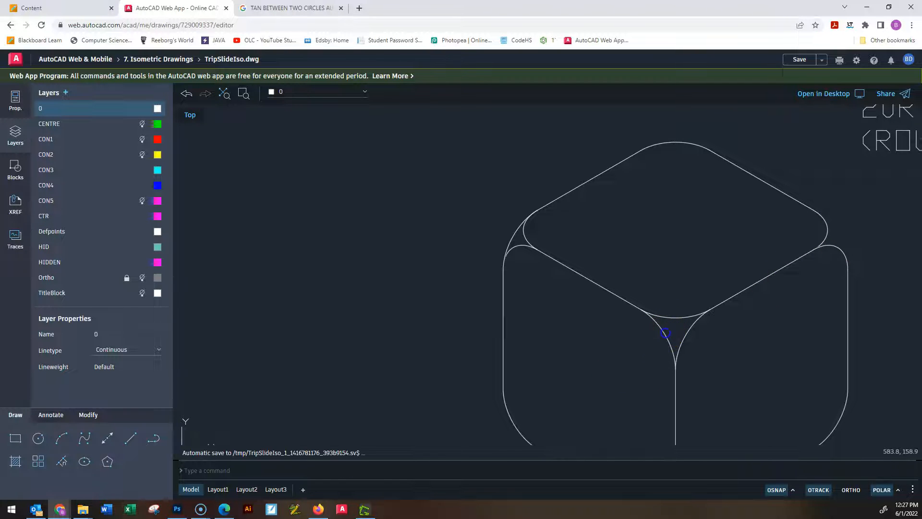
Copy the left face's upper front arc from its centre to the right end of the top face's front-right edge.
click(665, 332)
text(CO)
key(Return)
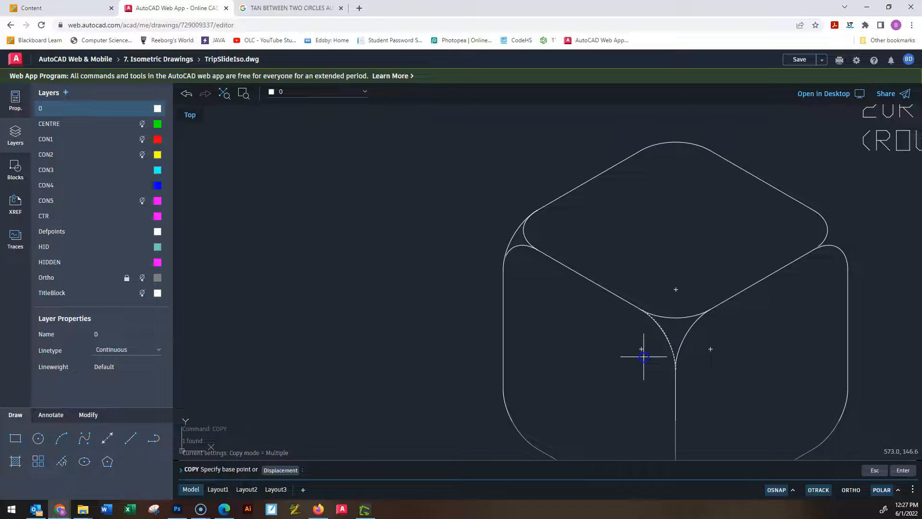
click(642, 349)
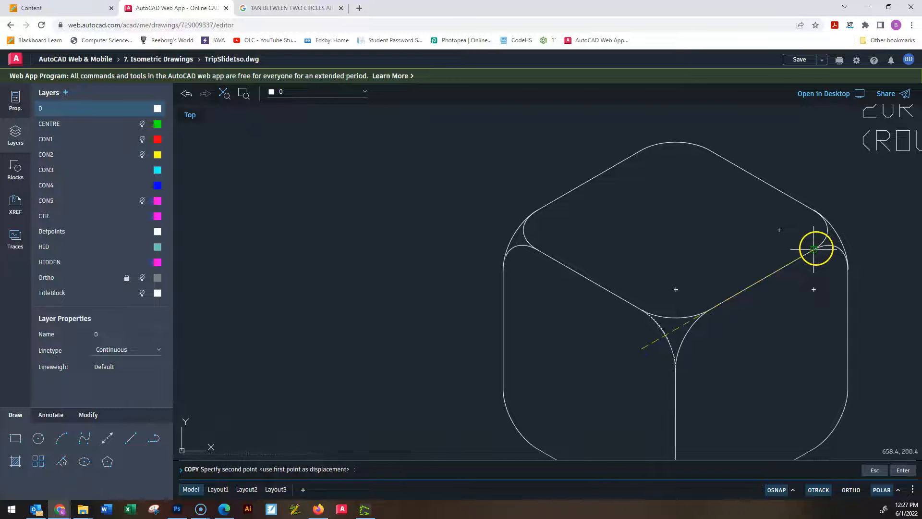
click(816, 248)
scroll(815, 250, down, 5)
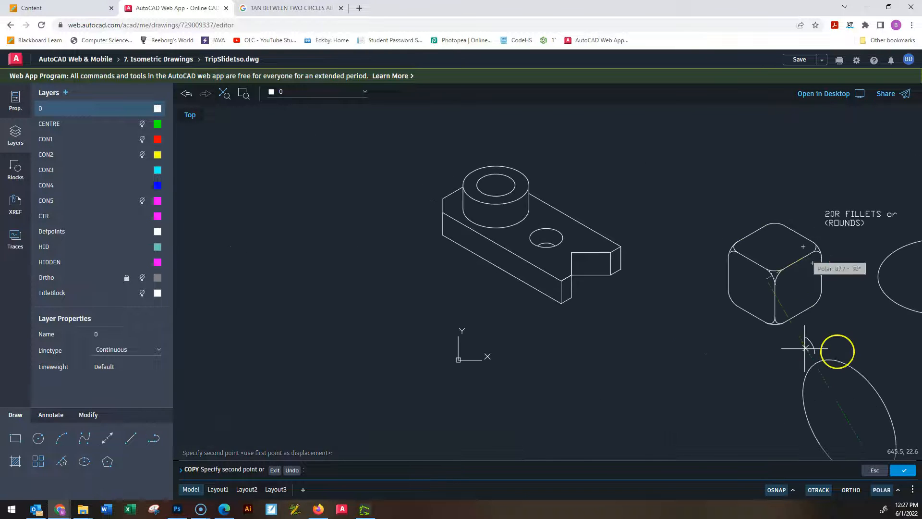
key(Escape)
key(Escape)
key(Escape)
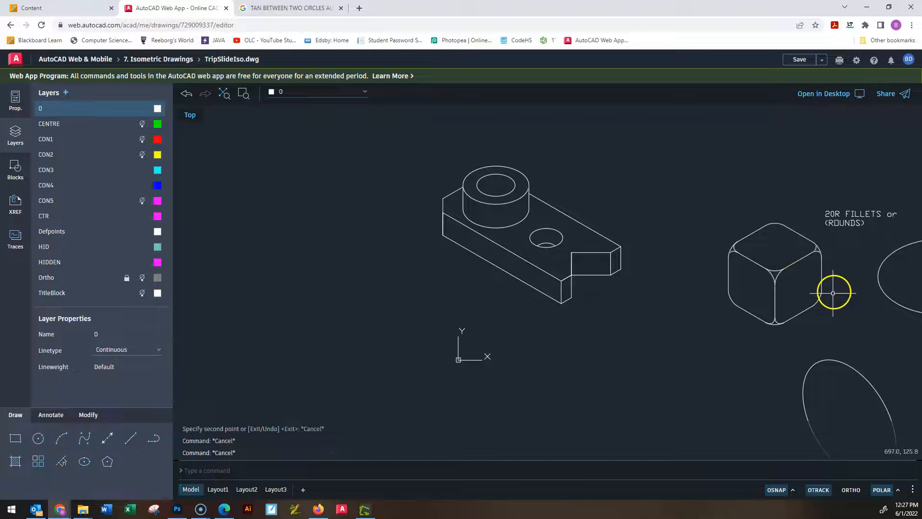
Examine the rounding arcs at the cube's upper corners and along its front vertical edge.
middle_drag(837, 310, 762, 313)
scroll(763, 303, up, 3)
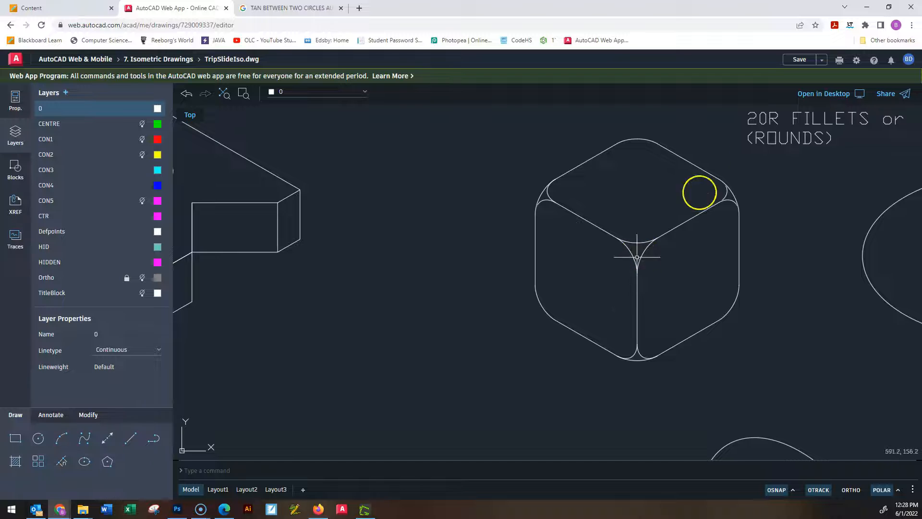
scroll(733, 192, up, 3)
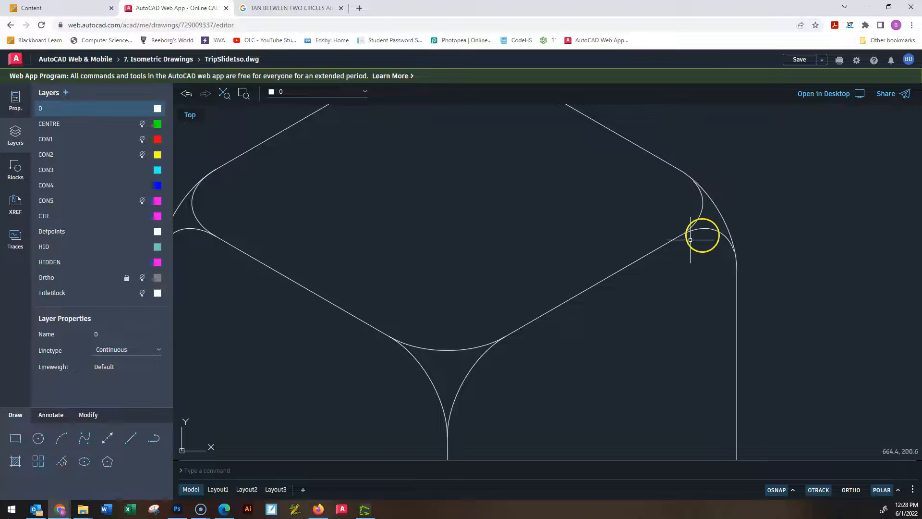
scroll(775, 217, down, 8)
mouse_move(671, 368)
middle_down()
mouse_move(647, 224)
mouse_move(571, 305)
middle_up()
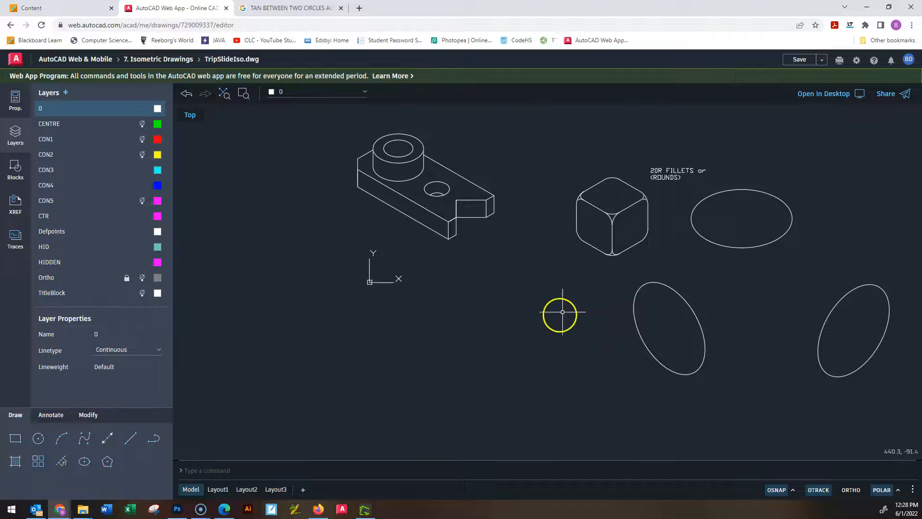
scroll(584, 237, up, 3)
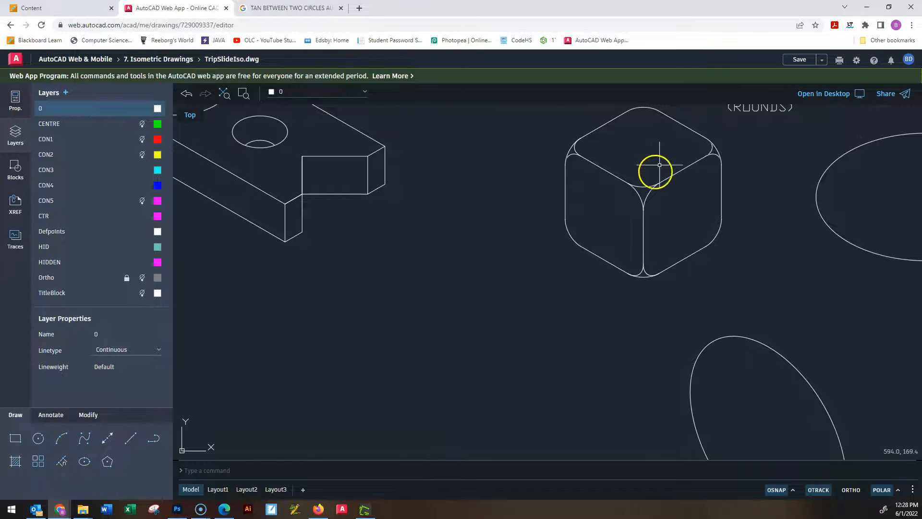
scroll(645, 196, up, 3)
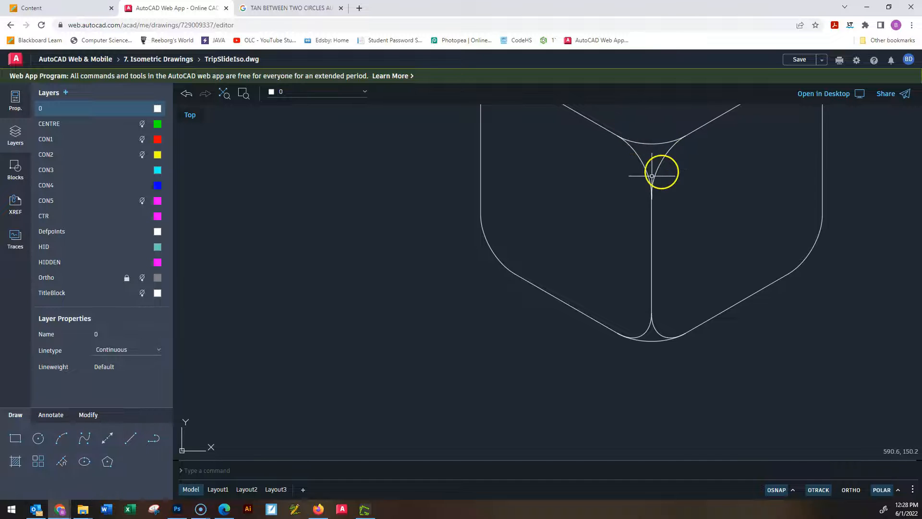
middle_drag(676, 200, 674, 287)
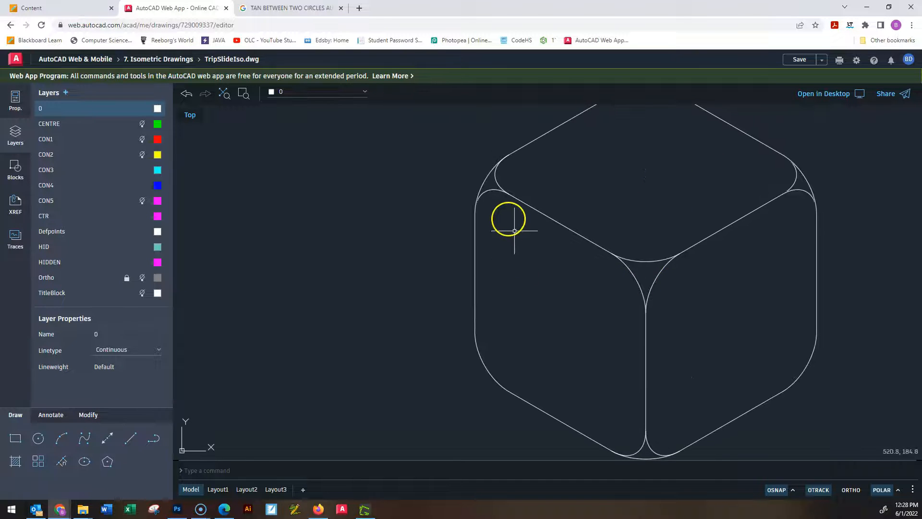
Erase the left face's upper outer corner arc and the outer arc joining it to the top face.
click(490, 191)
key(Delete)
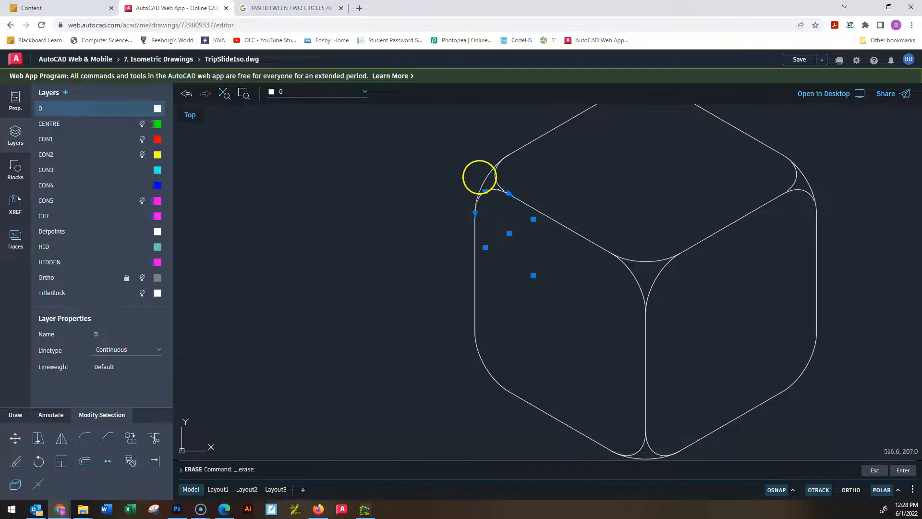
click(487, 191)
click(470, 177)
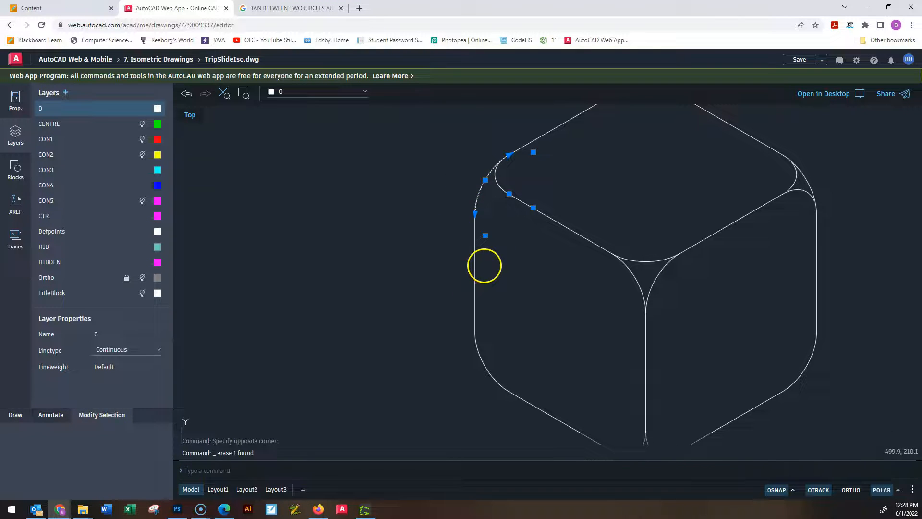
key(Delete)
Erase the rounding arc at the left face's lower outer corner.
scroll(495, 339, down, 2)
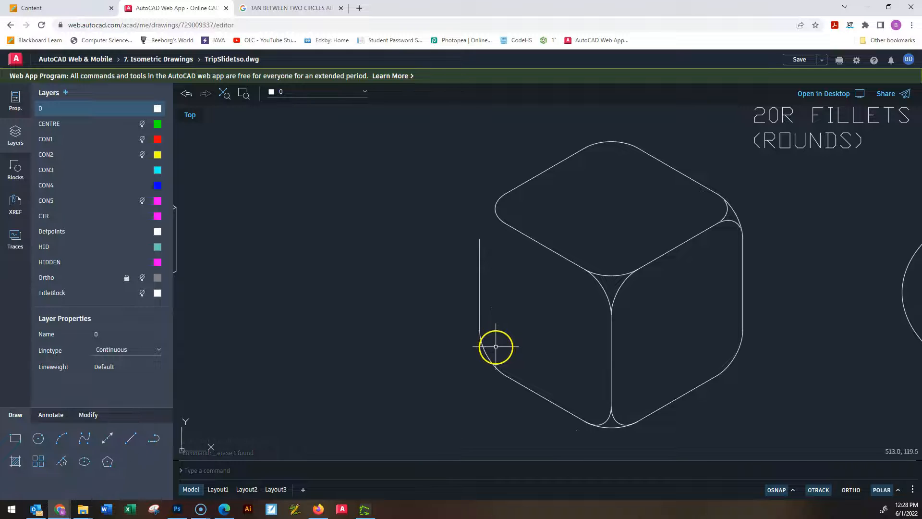
click(494, 347)
click(474, 362)
key(Delete)
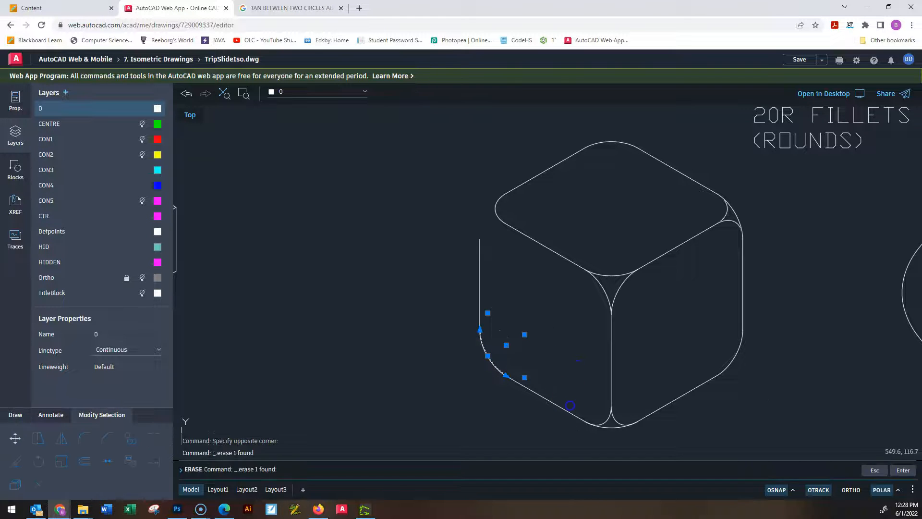
Erase the two face arcs at the lower end of the front vertical edge, keeping the base arc.
scroll(600, 439, up, 3)
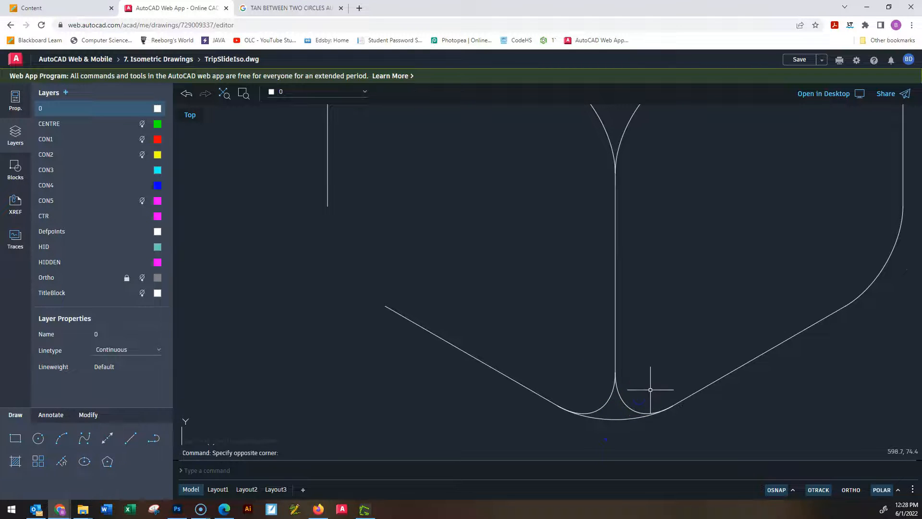
click(641, 398)
click(591, 398)
key(Delete)
Erase the right face's upper outer corner arc, keeping the outer arc that joins the top face.
mouse_move(783, 249)
middle_down()
mouse_move(632, 383)
mouse_move(588, 443)
middle_up()
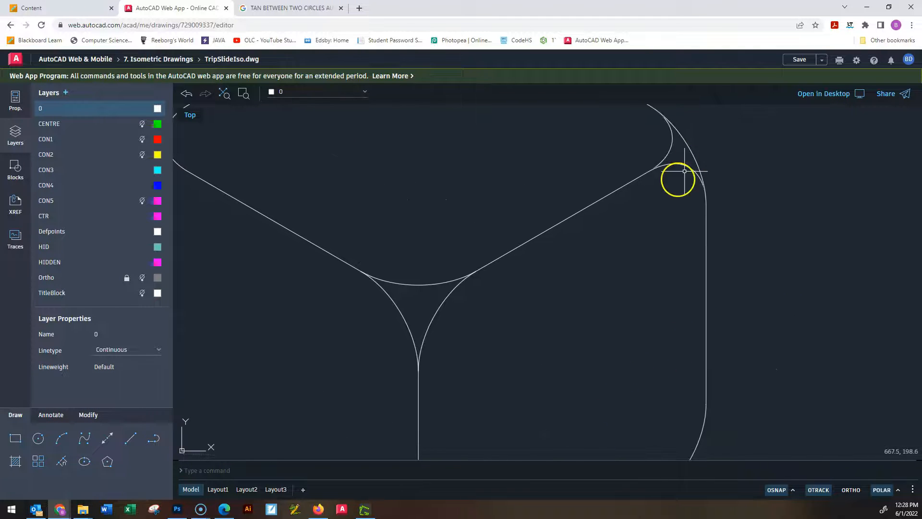
click(678, 186)
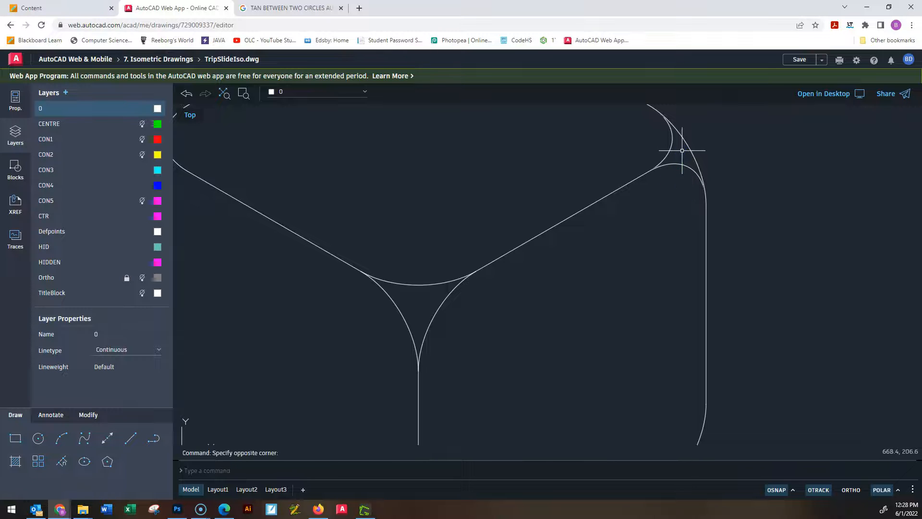
click(682, 153)
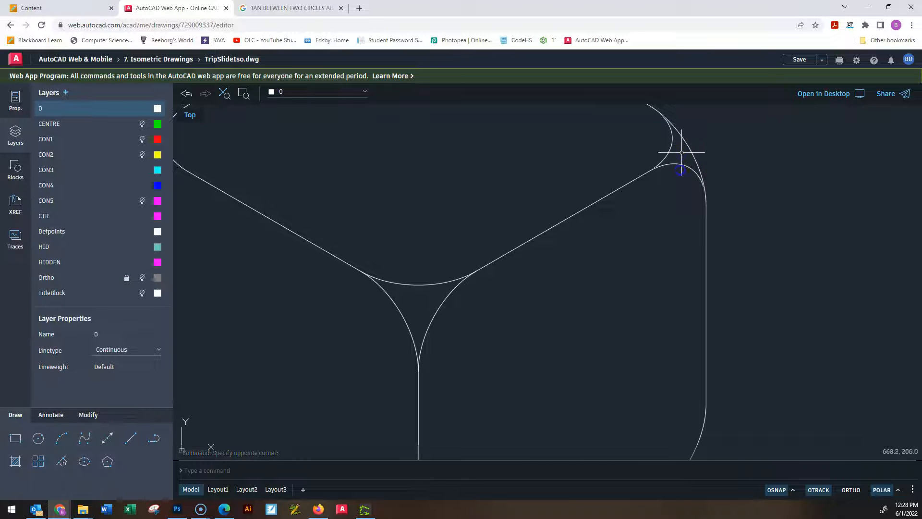
click(675, 181)
key(Delete)
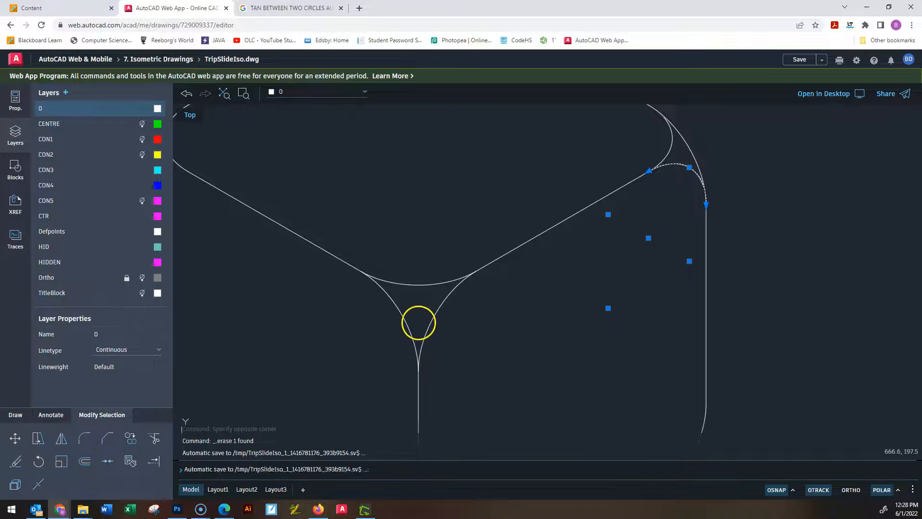
Erase the two face arcs at the upper end of the front vertical edge.
scroll(436, 303, down, 4)
click(469, 303)
click(391, 308)
key(Delete)
scroll(485, 293, down, 3)
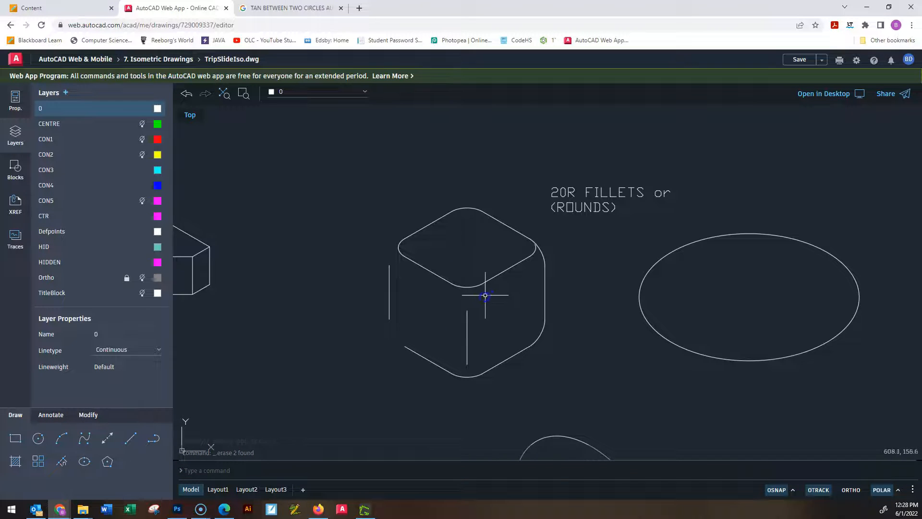
scroll(482, 298, up, 1)
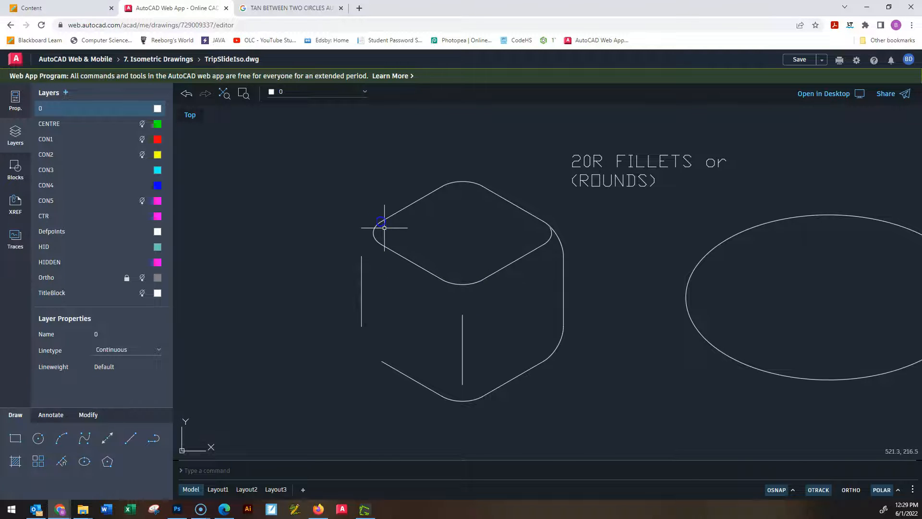
Erase the cube's left outer vertical edge and the arc joining the top face to the right outer vertical edge.
click(373, 297)
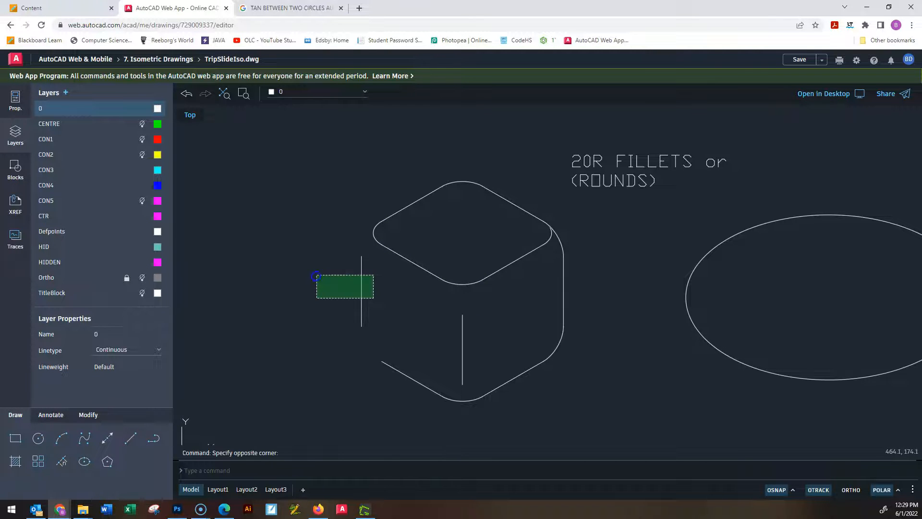
click(315, 273)
key(Delete)
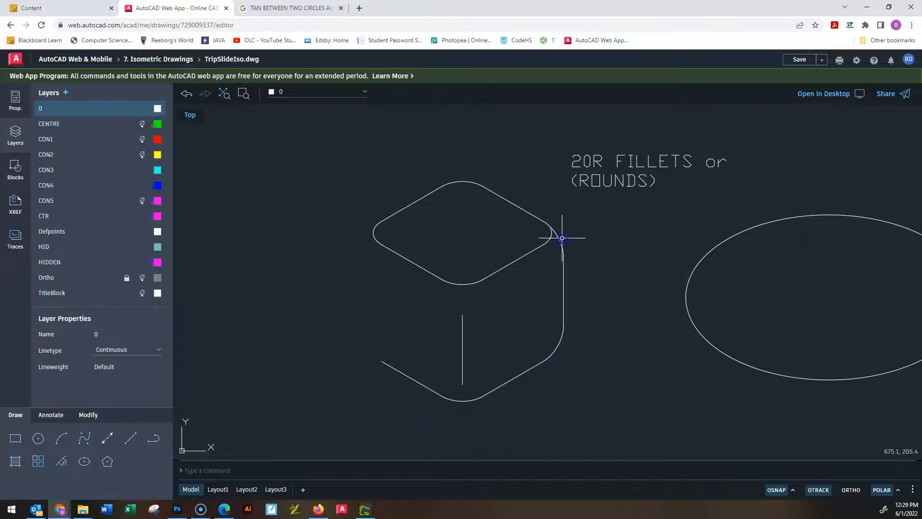
click(563, 241)
key(Delete)
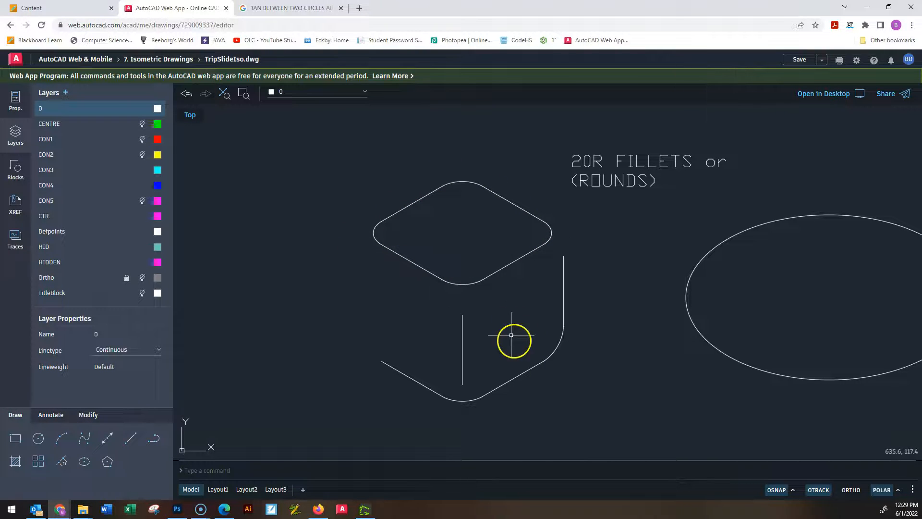
Erase the front vertical edge and the right outer vertical edge of the cube.
click(495, 331)
click(435, 330)
key(Delete)
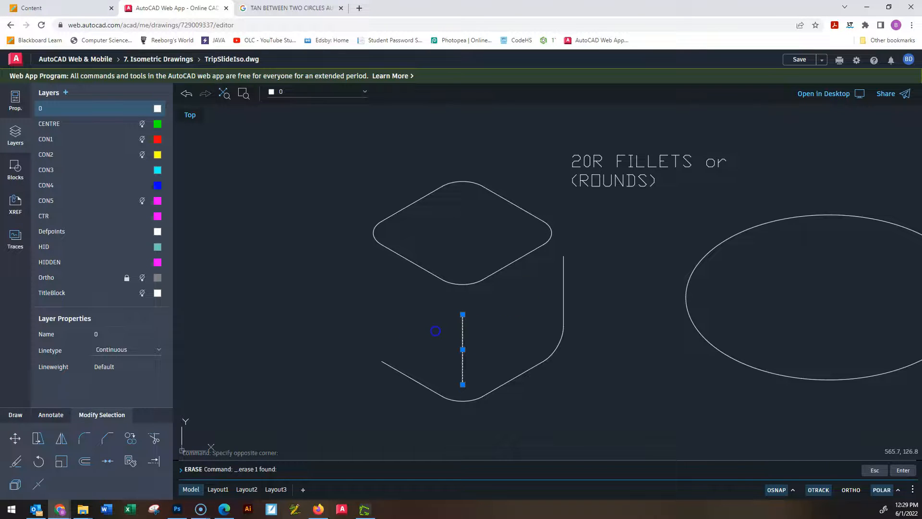
click(573, 291)
click(537, 285)
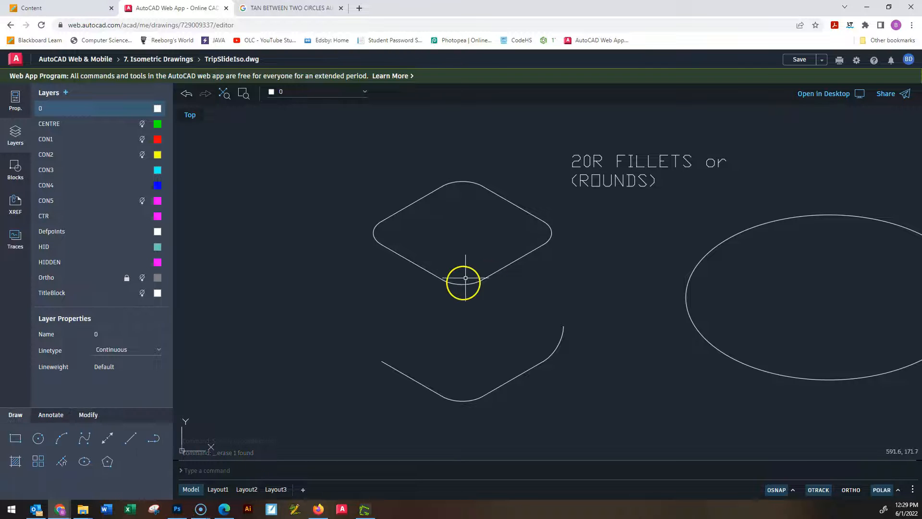
Draw a line from the centre of the top face's front corner arc to its left end, continuing down to the base arc's left end.
scroll(470, 296, up, 5)
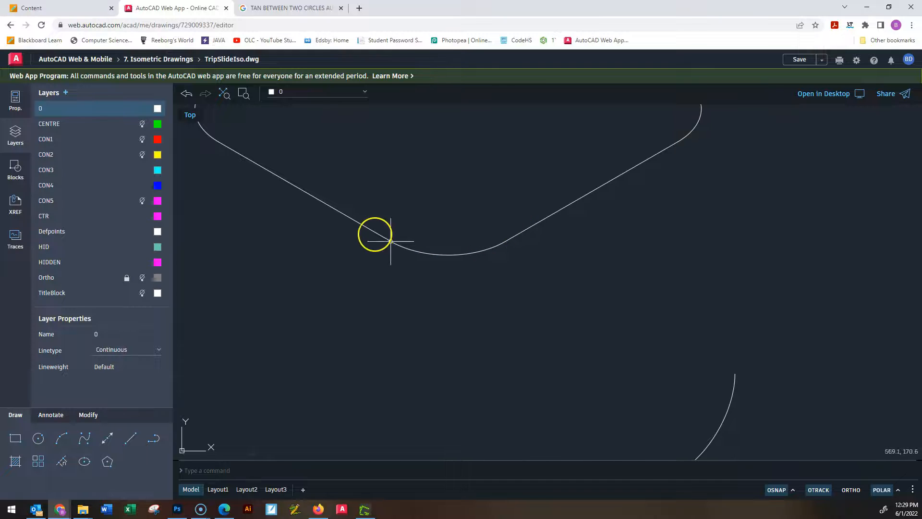
click(132, 440)
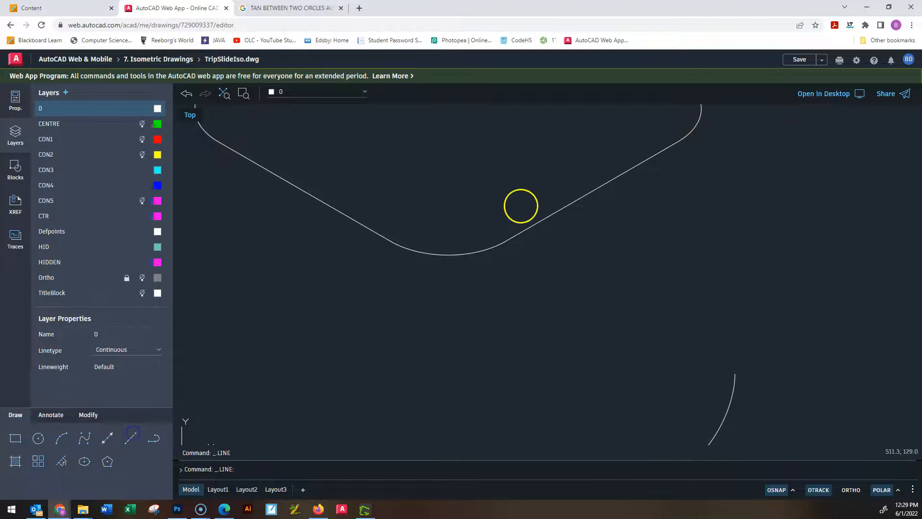
scroll(470, 212, down, 2)
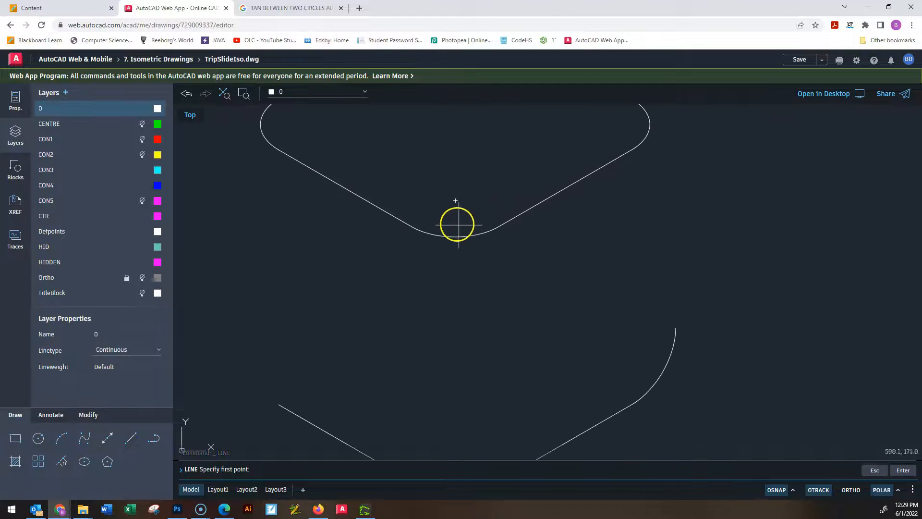
click(456, 200)
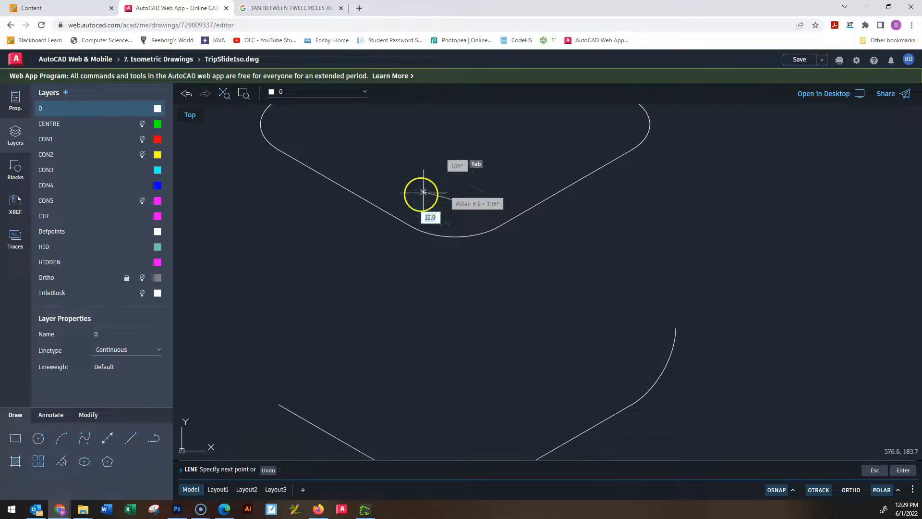
click(412, 226)
middle_drag(401, 304, 423, 194)
scroll(407, 240, up, 1)
click(437, 424)
key(Escape)
key(Escape)
key(Escape)
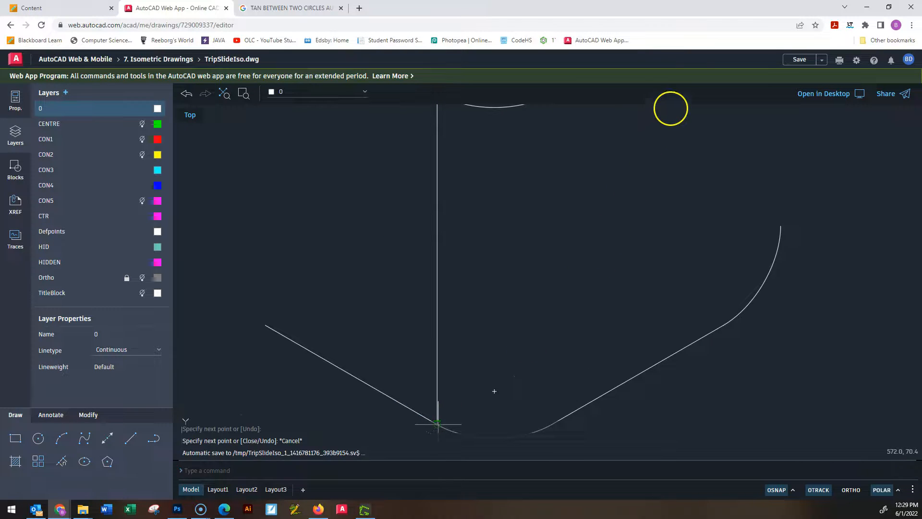
Draw a line from the same arc centre to its right end, continuing 100 units down to the base arc's right end.
middle_drag(553, 260, 533, 297)
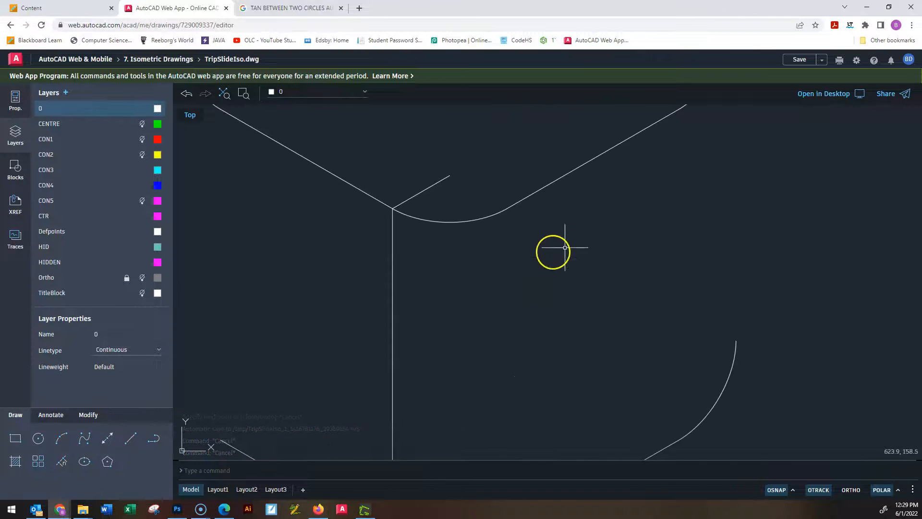
click(449, 175)
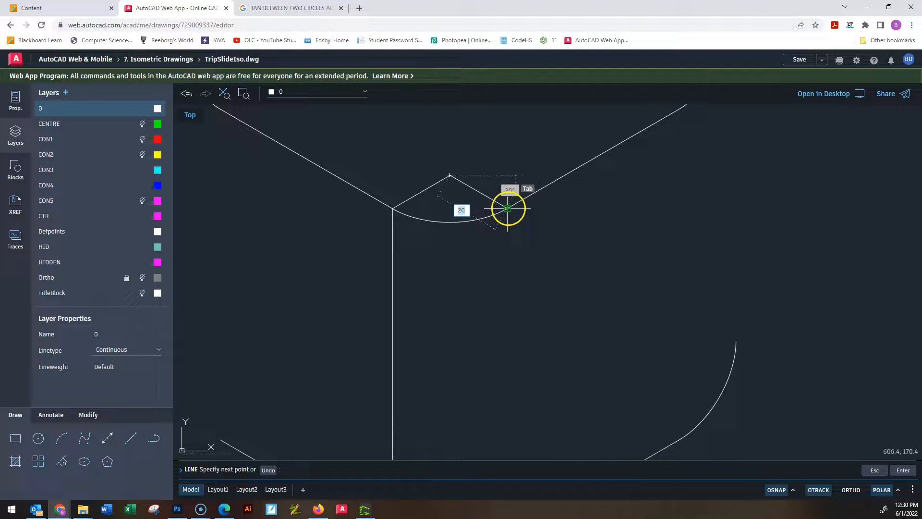
click(507, 208)
mouse_move(567, 372)
middle_down()
mouse_move(556, 251)
mouse_move(569, 147)
middle_up()
scroll(569, 146, up, 2)
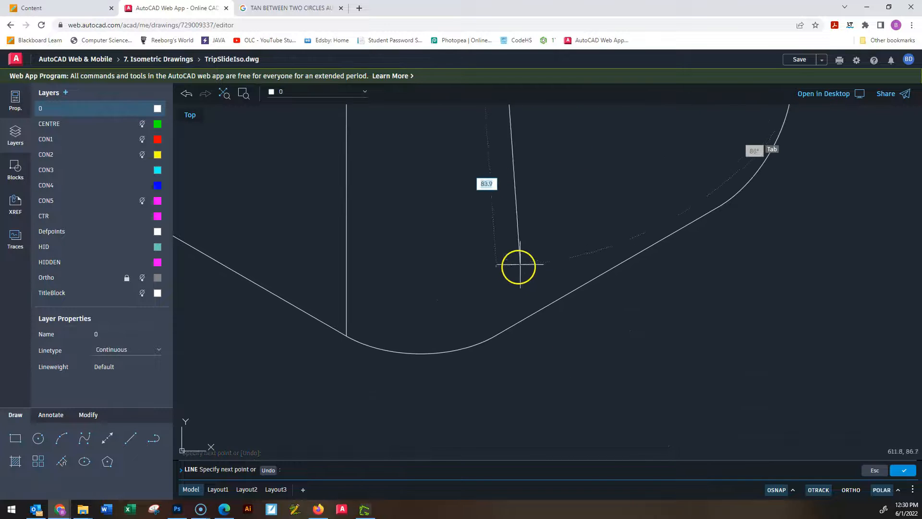
click(497, 335)
key(Escape)
key(Escape)
key(Escape)
Erase the two 20-unit construction lines meeting at the centre of the top face's front corner arc.
scroll(594, 148, down, 3)
middle_drag(623, 153, 597, 299)
scroll(597, 298, up, 2)
middle_drag(505, 161, 503, 238)
click(485, 217)
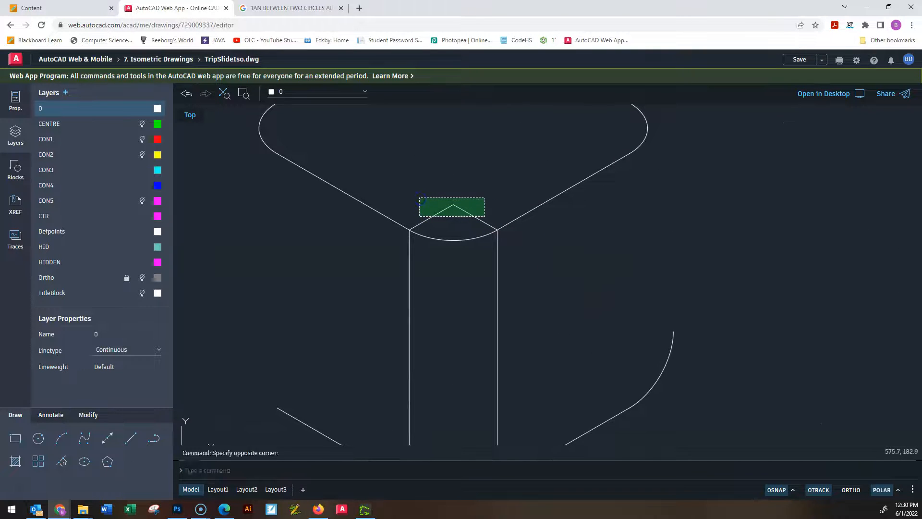
click(419, 198)
key(Delete)
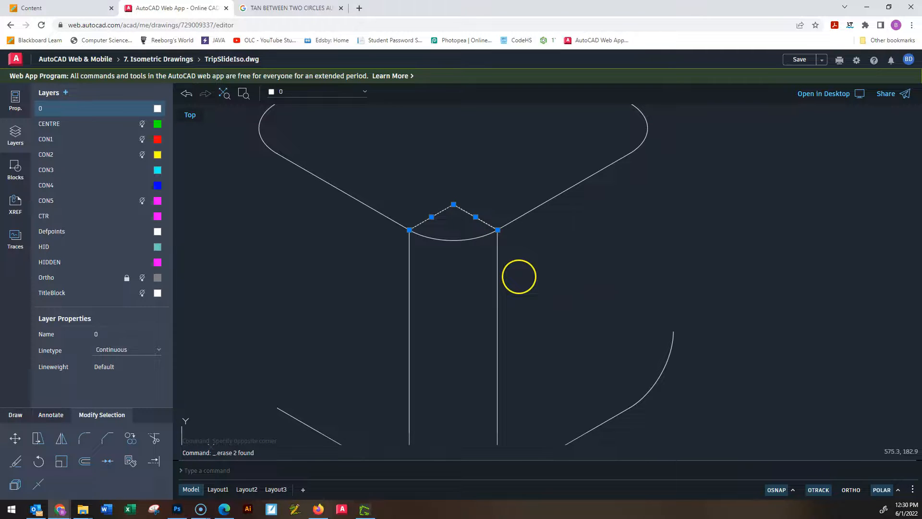
Draw a line from the centre of the top face's left corner arc to its midpoint, continuing vertically down past the base edge.
scroll(517, 269, down, 2)
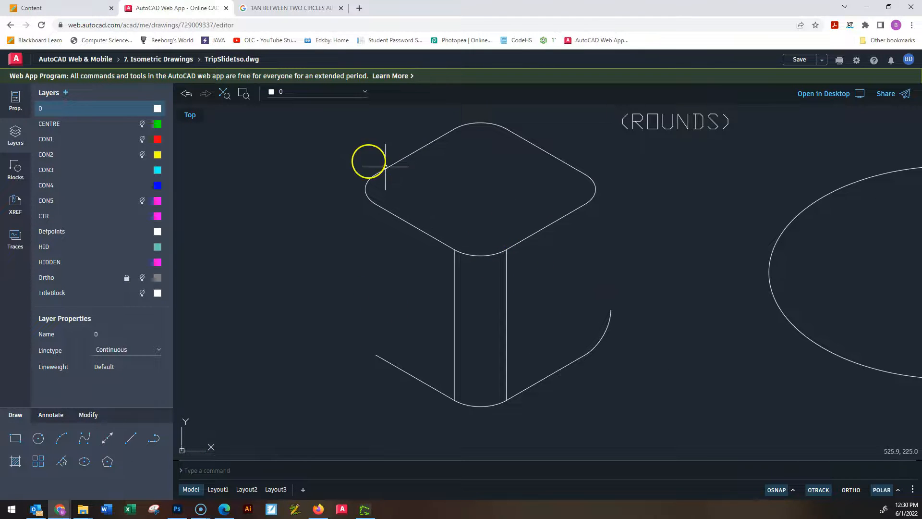
click(130, 438)
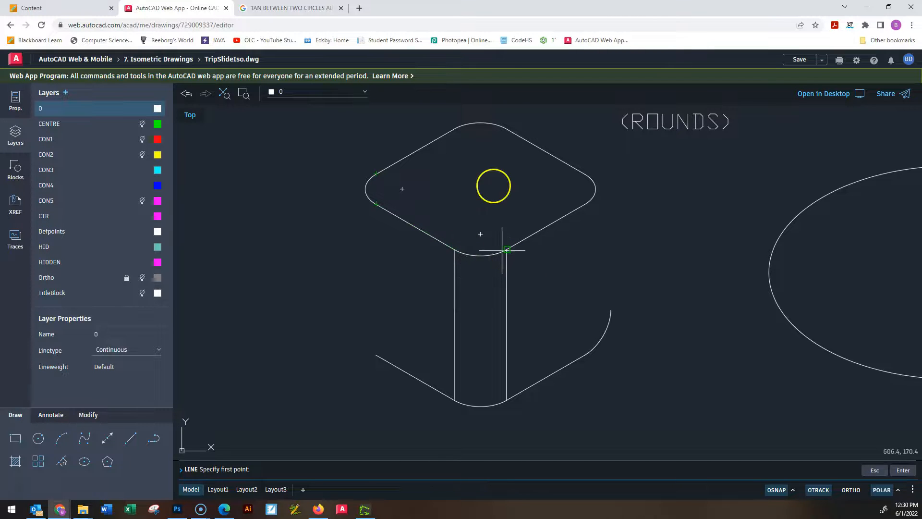
scroll(393, 227, up, 3)
middle_drag(382, 155, 494, 187)
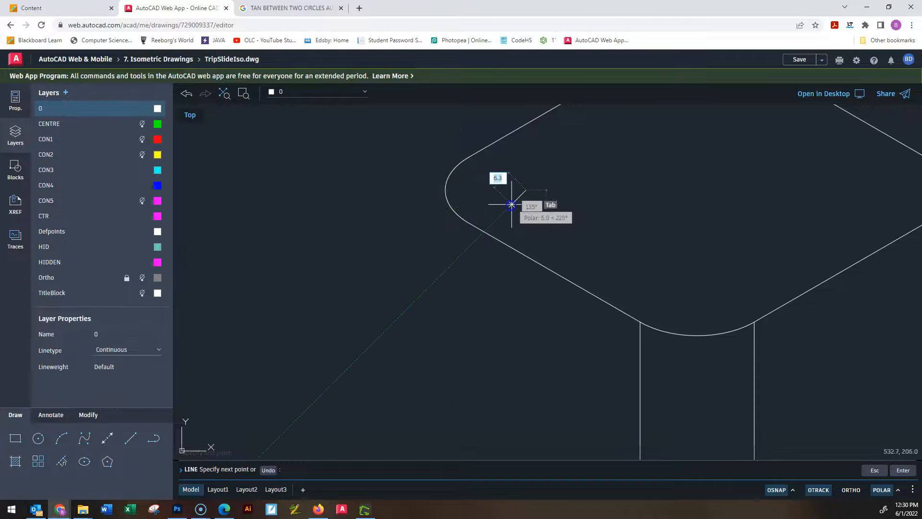
click(445, 190)
middle_drag(422, 378, 450, 164)
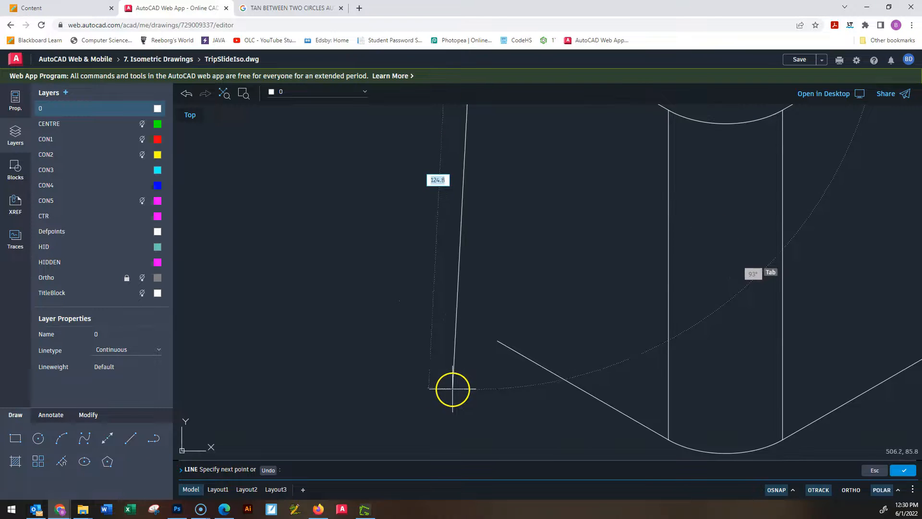
click(474, 396)
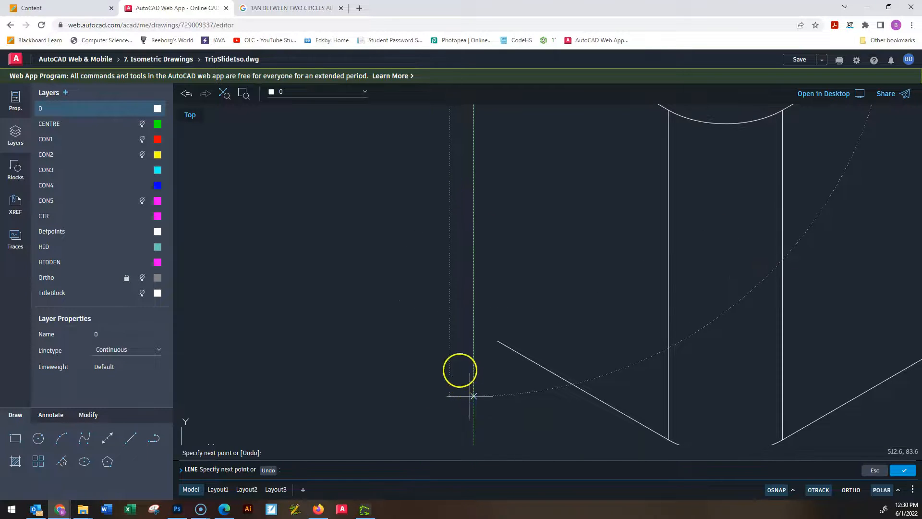
key(Escape)
key(Escape)
key(Escape)
Copy the top face's left corner arc 100 units straight down to the base, using its centre as base point.
middle_drag(595, 182, 556, 362)
scroll(560, 365, down, 1)
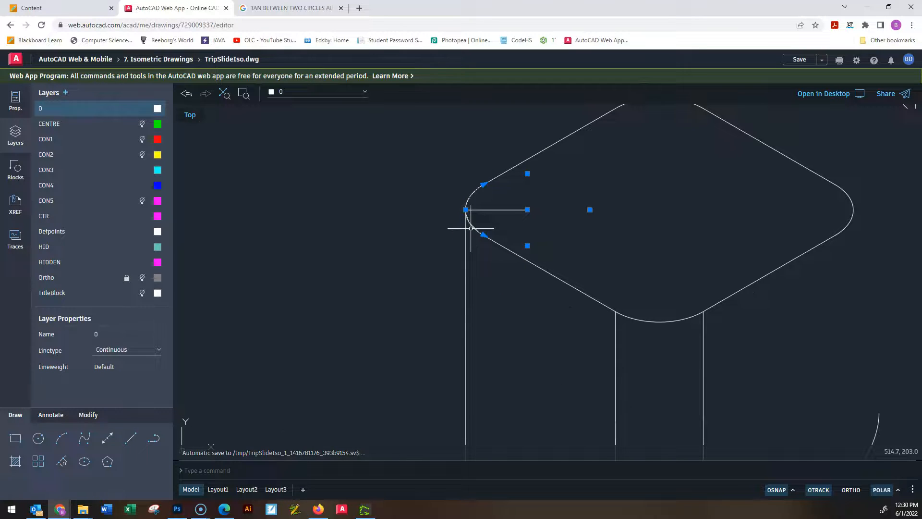
text(co)
key(Return)
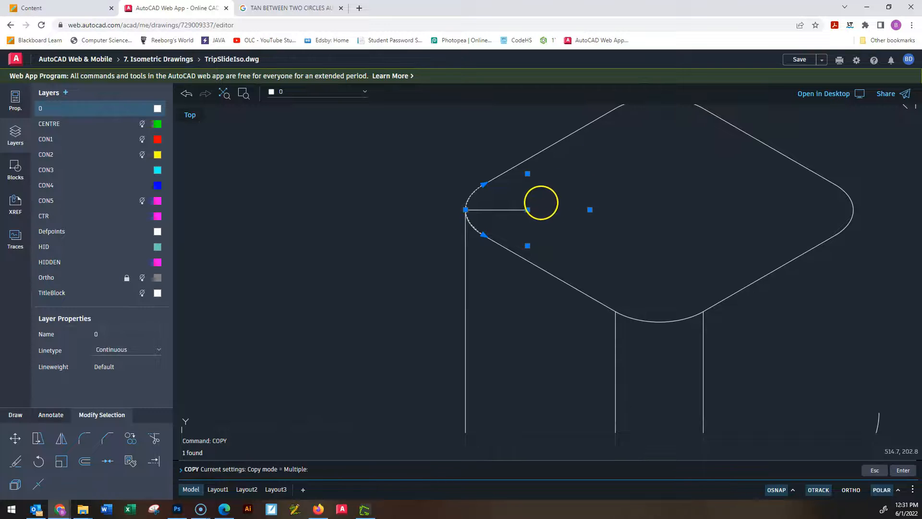
click(528, 209)
middle_drag(541, 385, 509, 161)
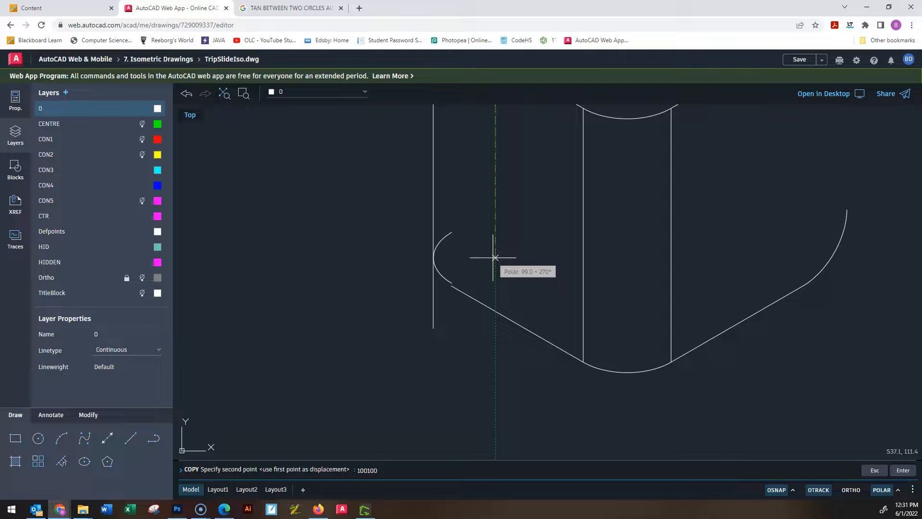
key(Return)
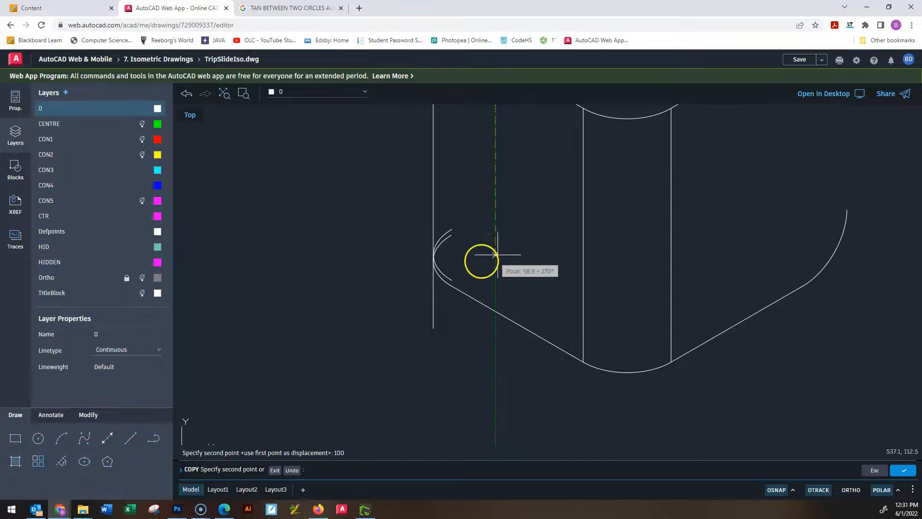
key(Escape)
key(Escape)
key(Escape)
key(ctrl+z)
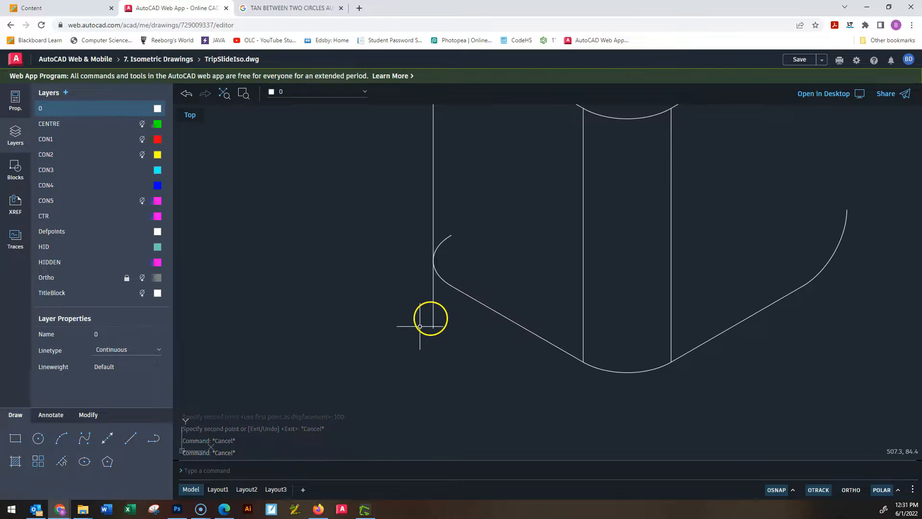
Shorten the left vertical line by stretching its lower end up to the midpoint of the copied base arc.
click(429, 315)
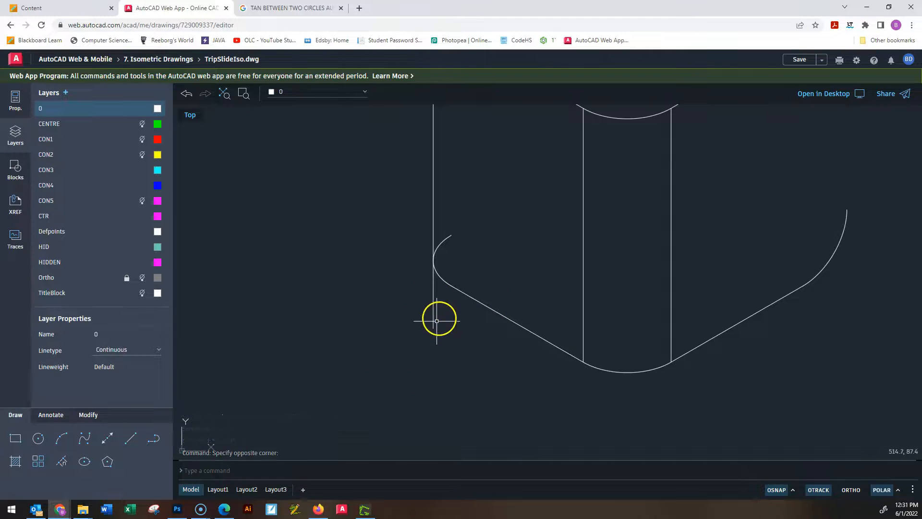
click(423, 309)
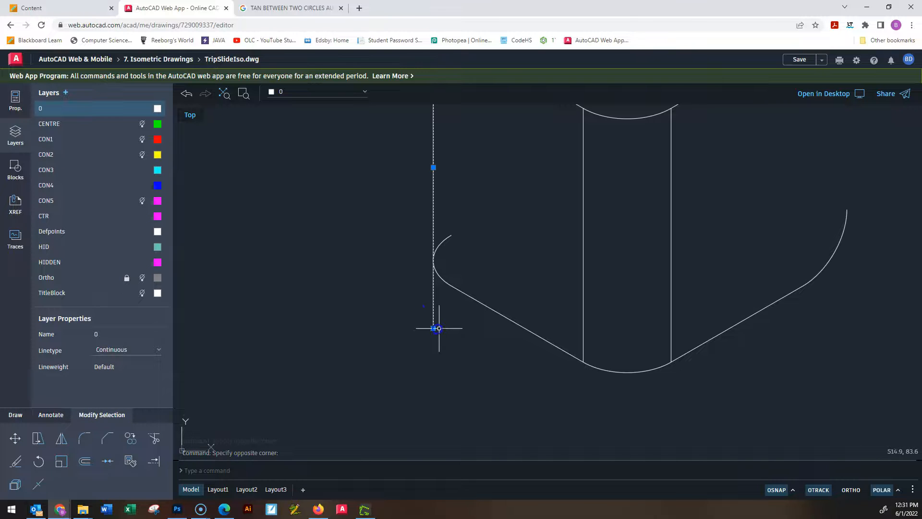
click(434, 329)
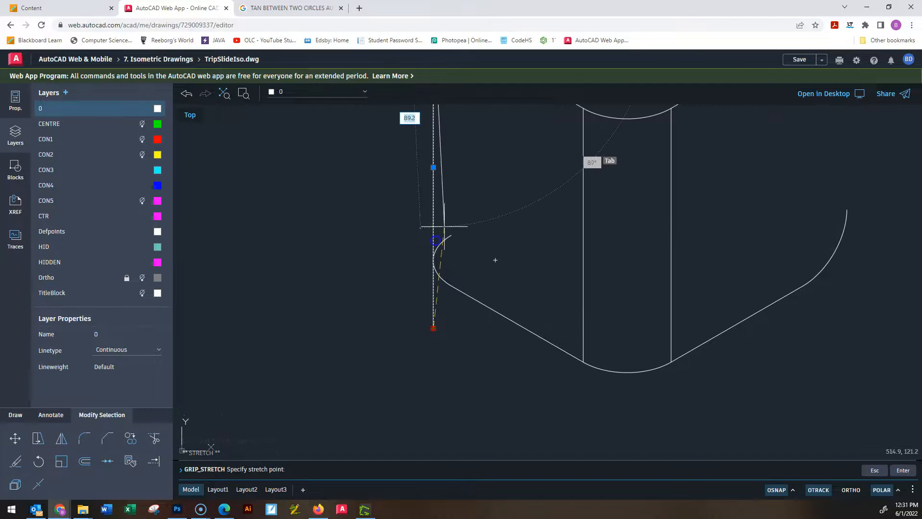
click(433, 260)
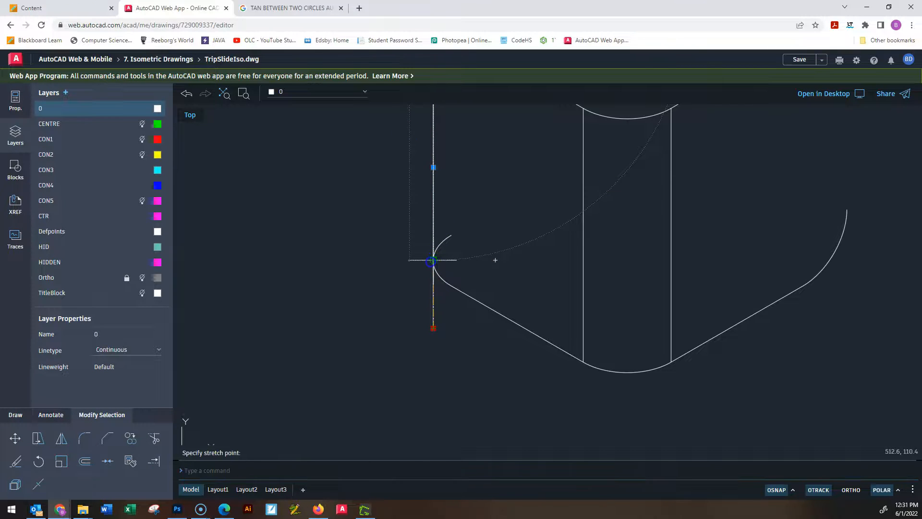
key(Escape)
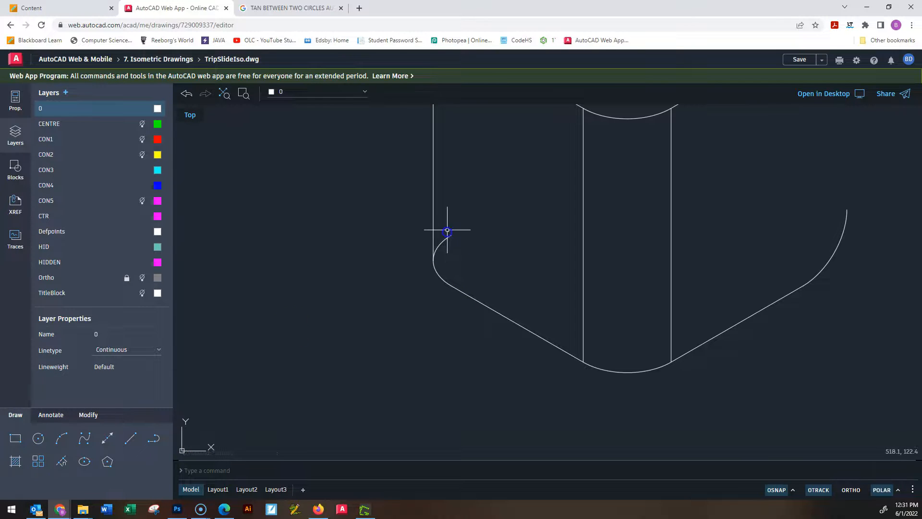
Trim off the copied base arc's hidden upper half and remove the horizontal construction line at the top face's left corner.
click(87, 415)
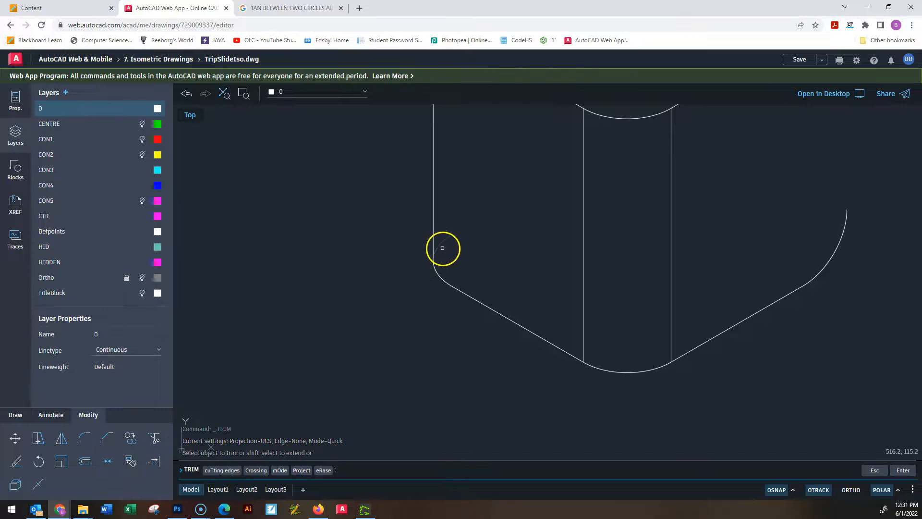
drag(441, 233, 447, 247)
scroll(453, 214, down, 2)
middle_drag(526, 248, 465, 274)
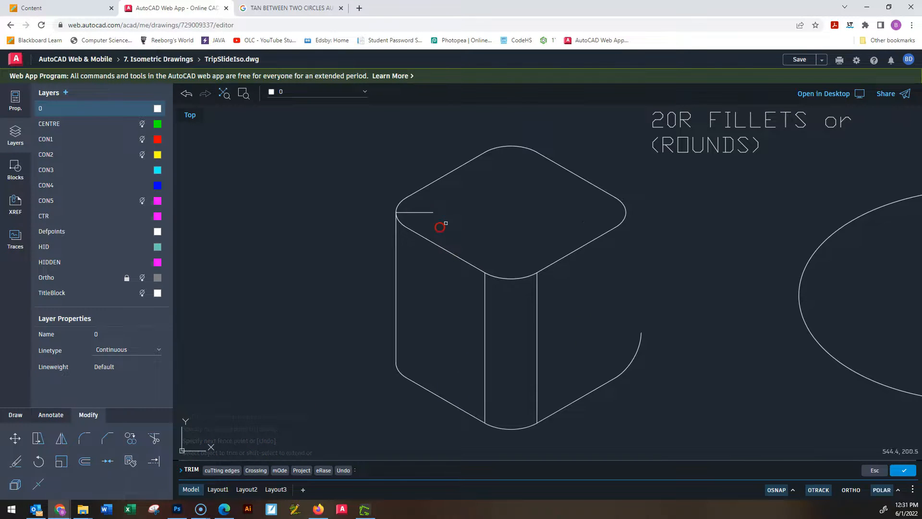
mouse_move(418, 209)
mouse_down()
mouse_move(420, 201)
mouse_move(430, 209)
mouse_up()
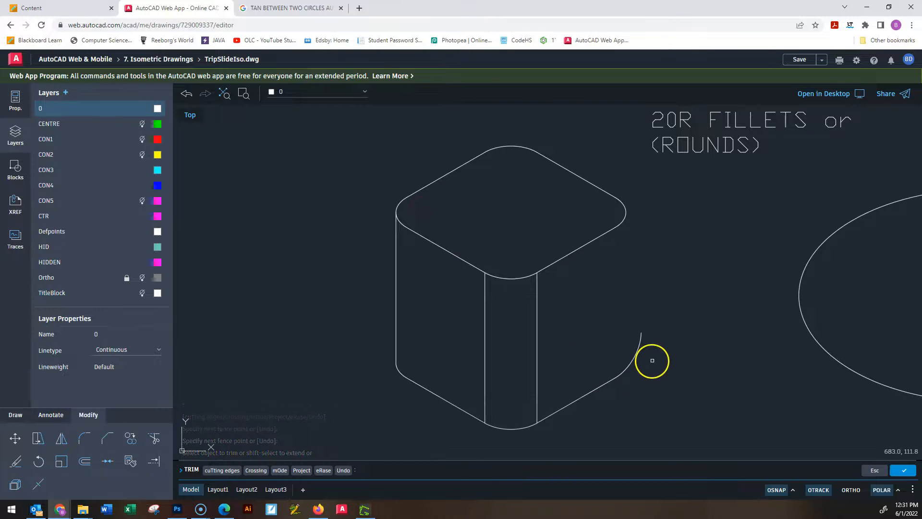
Use Trim to remove the right face's base edge line and its lower outer corner arc.
mouse_move(603, 319)
mouse_down()
mouse_move(669, 366)
mouse_move(599, 316)
mouse_up()
click(580, 412)
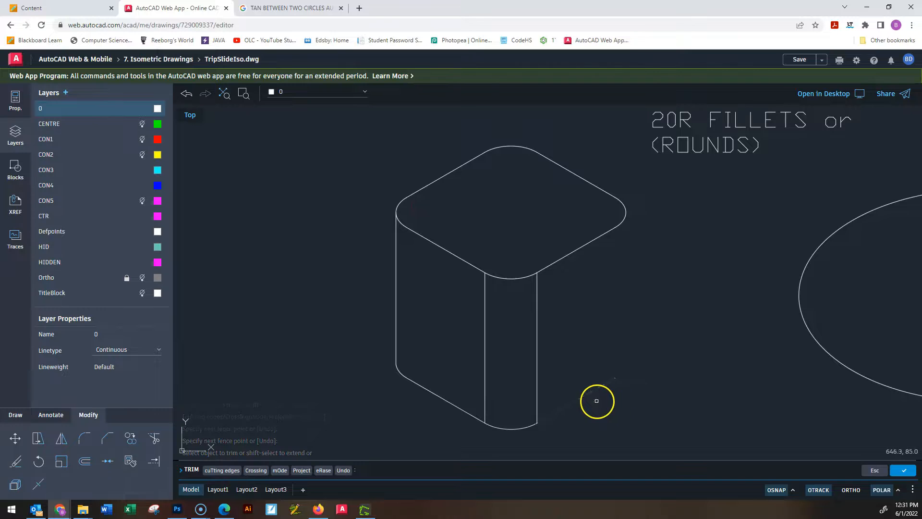
drag(618, 403, 590, 345)
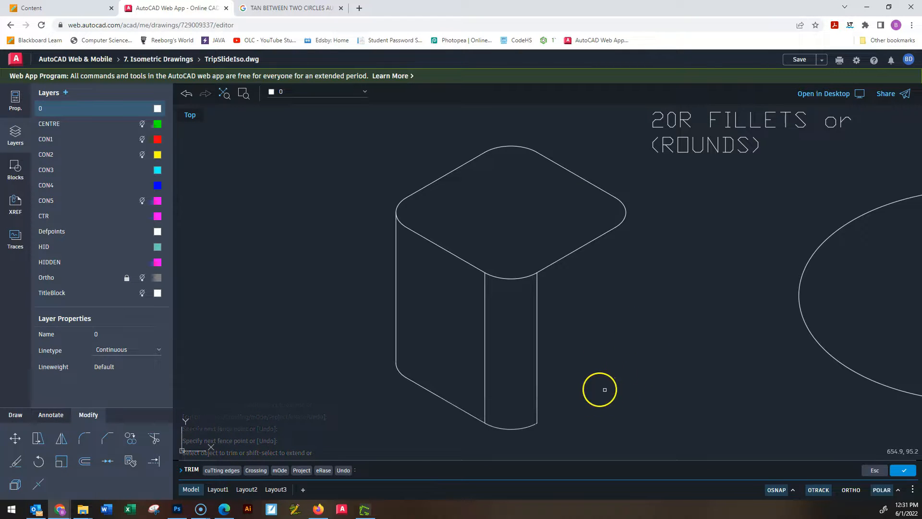
Mirror the left vertical line, its base arc and the base edge about the vertical axis through the front corner, keeping the originals.
key(Escape)
key(Escape)
key(Escape)
key(Escape)
key(Escape)
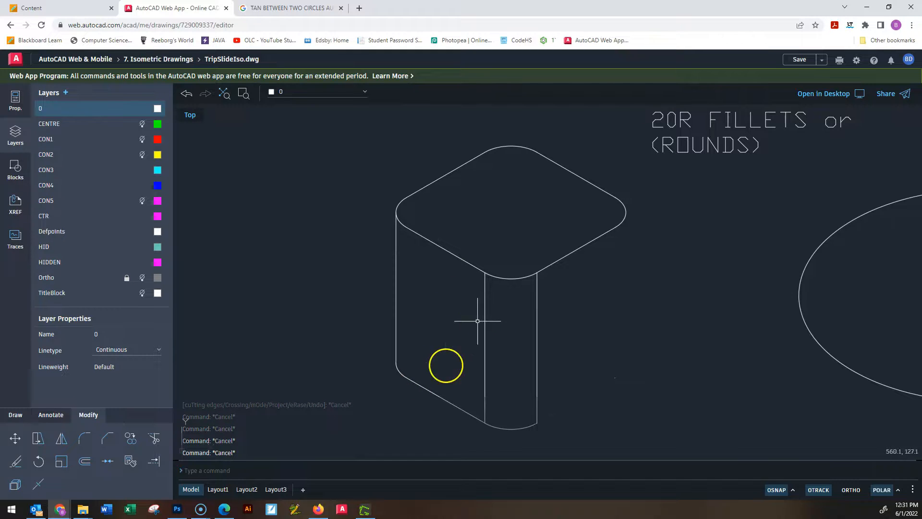
drag(414, 317, 382, 250)
text(mirror)
key(Return)
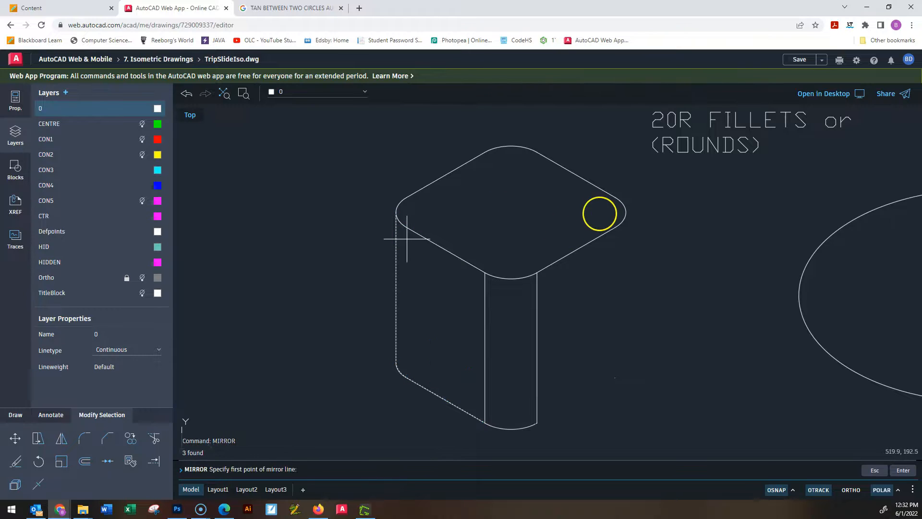
click(511, 257)
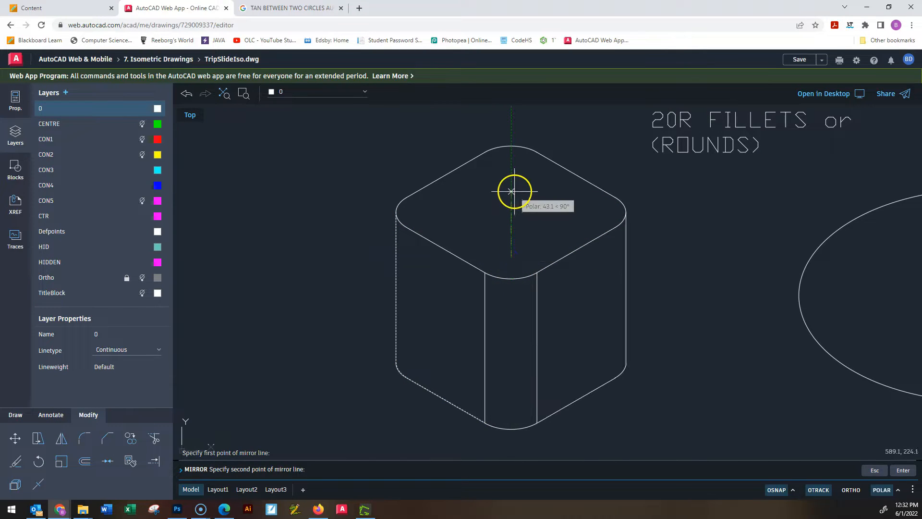
click(514, 191)
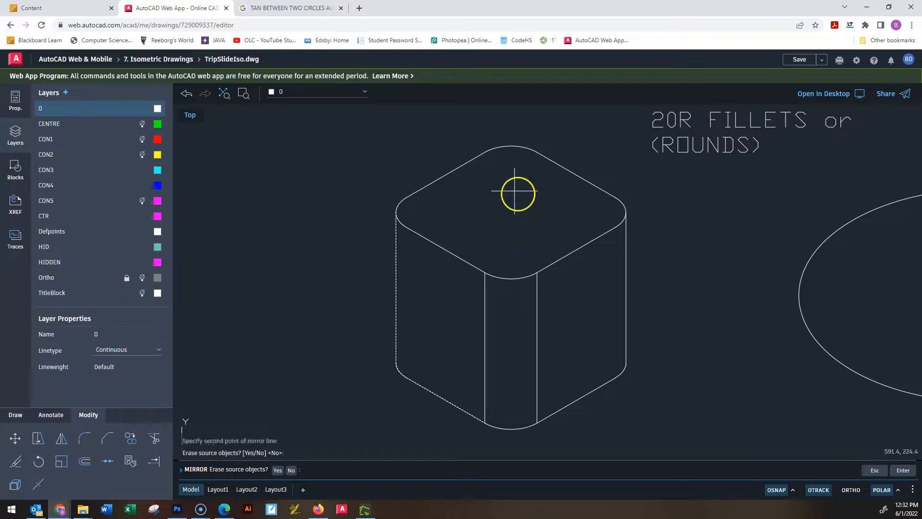
key(Return)
Examine where the mirrored vertical line meets the top face's right corner arc.
scroll(624, 337, down, 3)
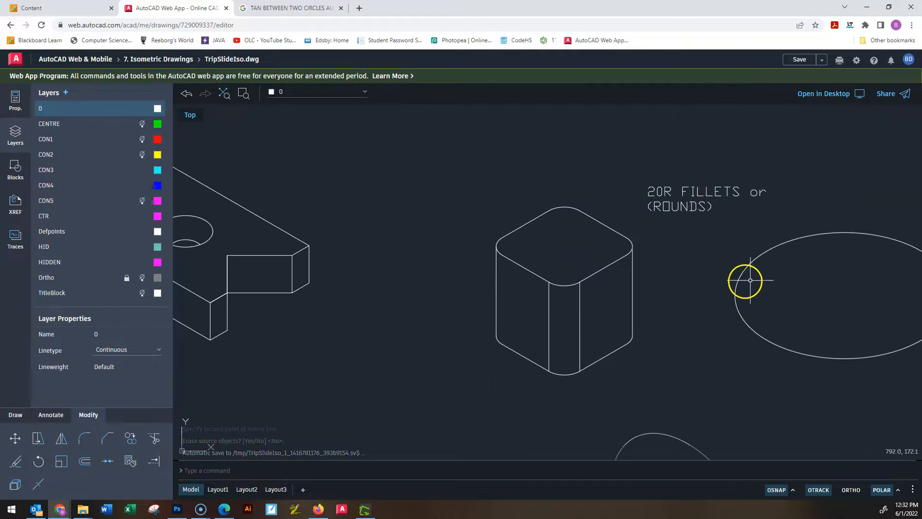
scroll(625, 279, up, 6)
scroll(600, 158, up, 5)
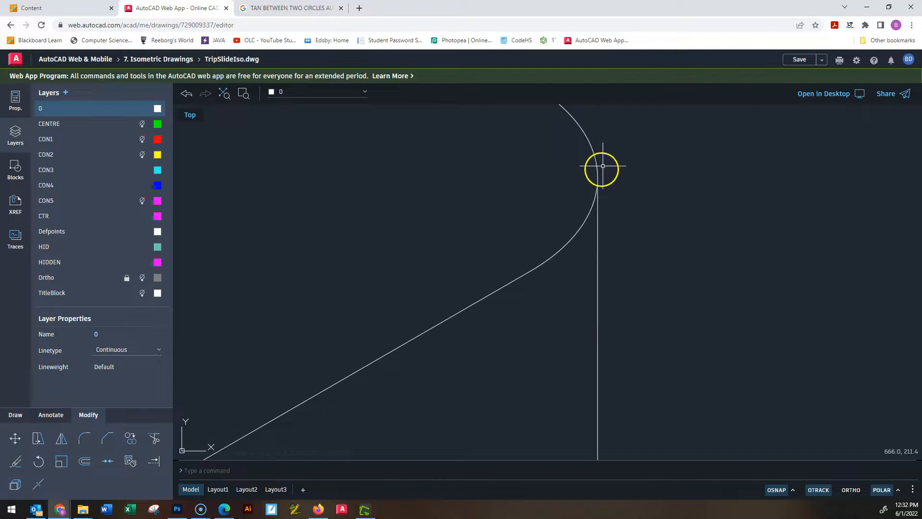
scroll(596, 218, down, 8)
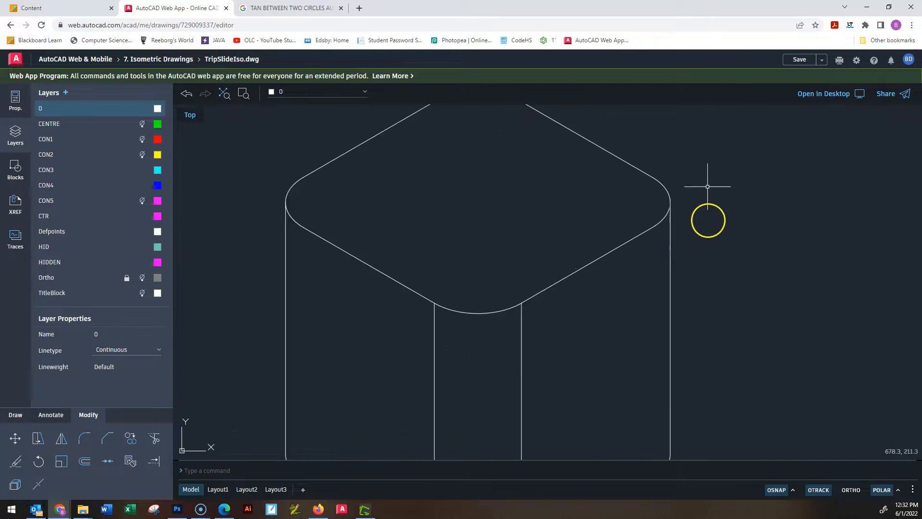
Erase the two vertical tangent lines at the cube's front rounded corner.
mouse_move(649, 282)
middle_down()
mouse_move(612, 304)
mouse_move(607, 261)
middle_up()
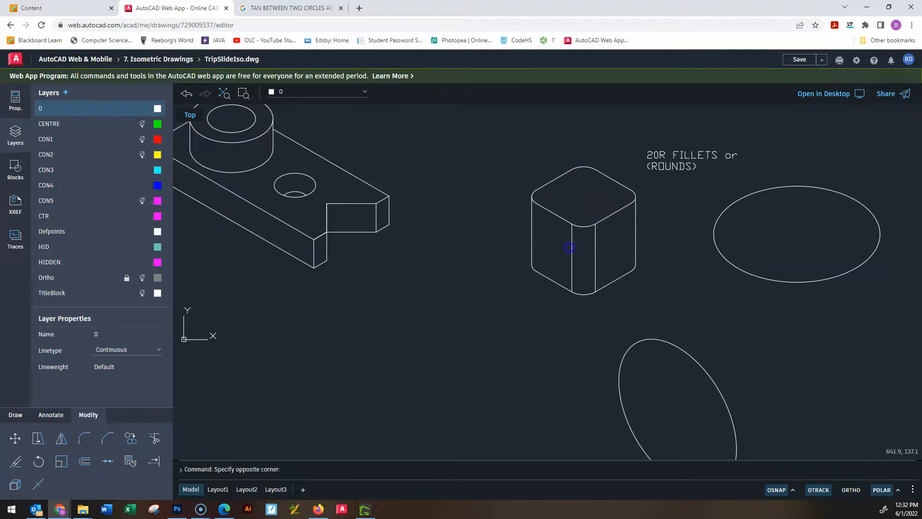
drag(619, 246, 561, 244)
key(Escape)
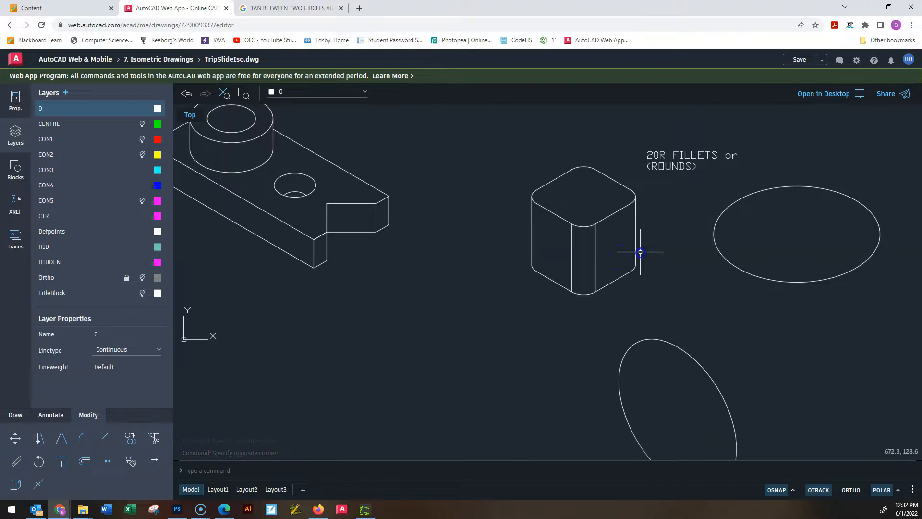
scroll(619, 254, up, 3)
drag(592, 263, 501, 225)
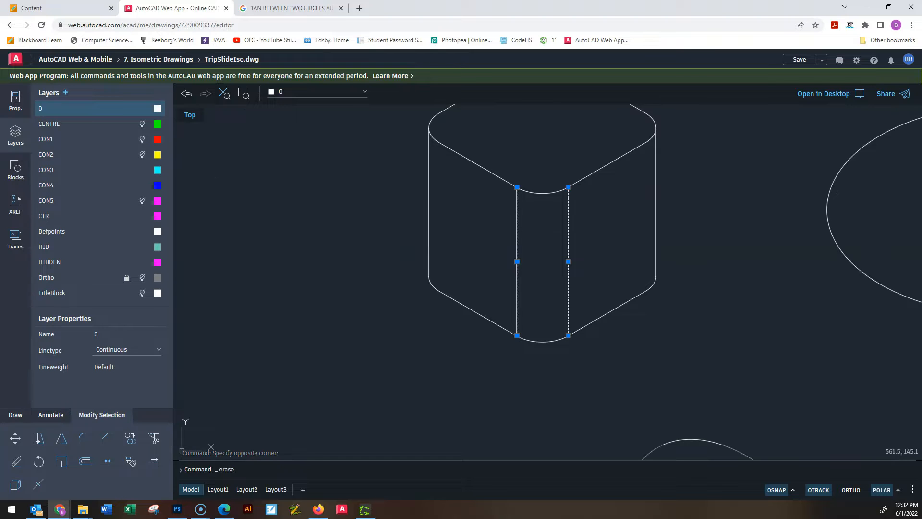
scroll(497, 336, down, 4)
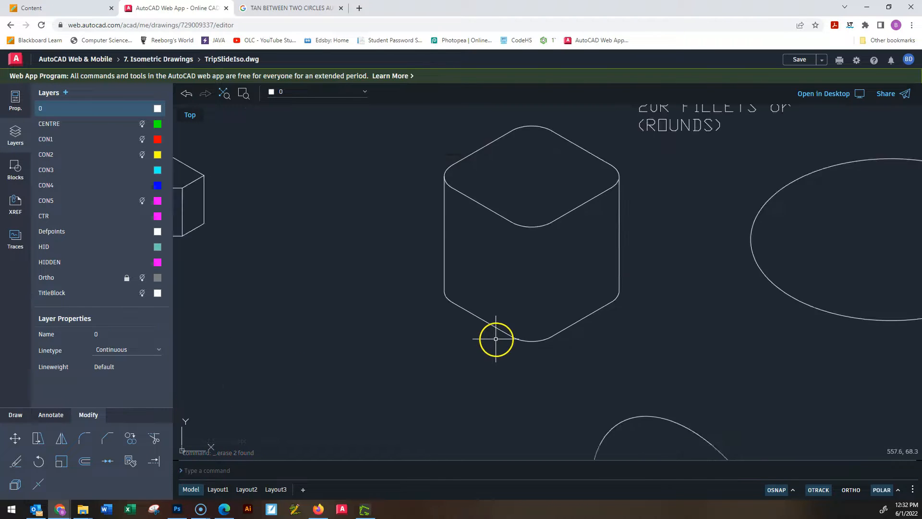
scroll(551, 293, up, 3)
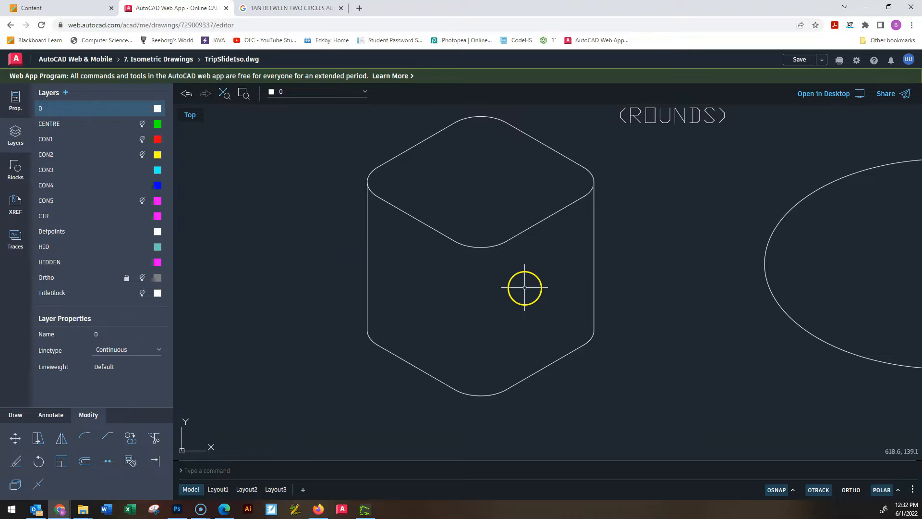
Undo the erasure of the front corner's two vertical tangent lines.
key(Escape)
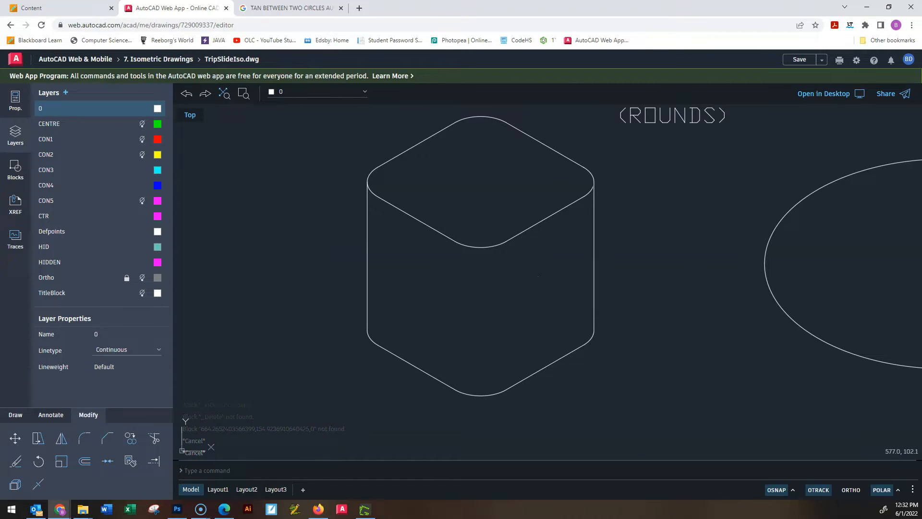
key(ctrl+y)
key(ctrl+y)
key(ctrl+y)
key(ctrl+y)
Erase both vertical tangent lines between the top and base arcs of the cube's front corner.
scroll(572, 288, down, 3)
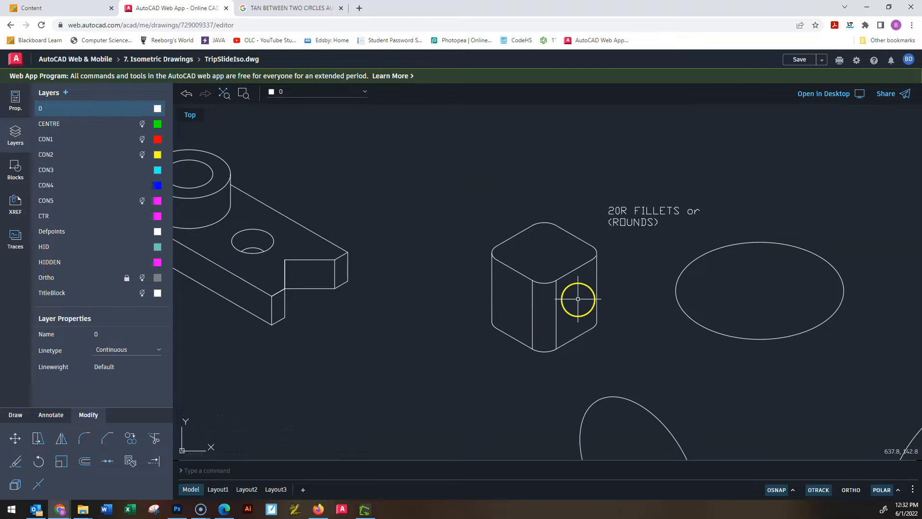
scroll(572, 305, down, 3)
scroll(567, 311, up, 3)
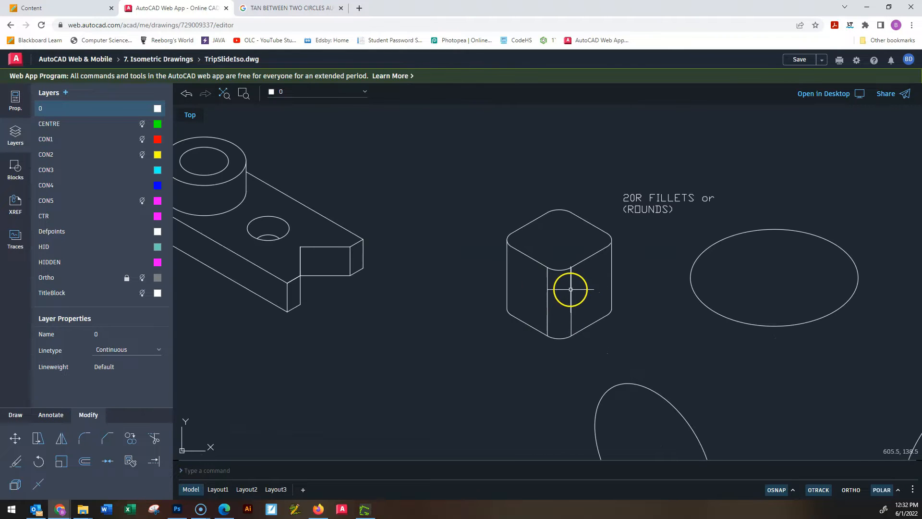
scroll(576, 285, down, 2)
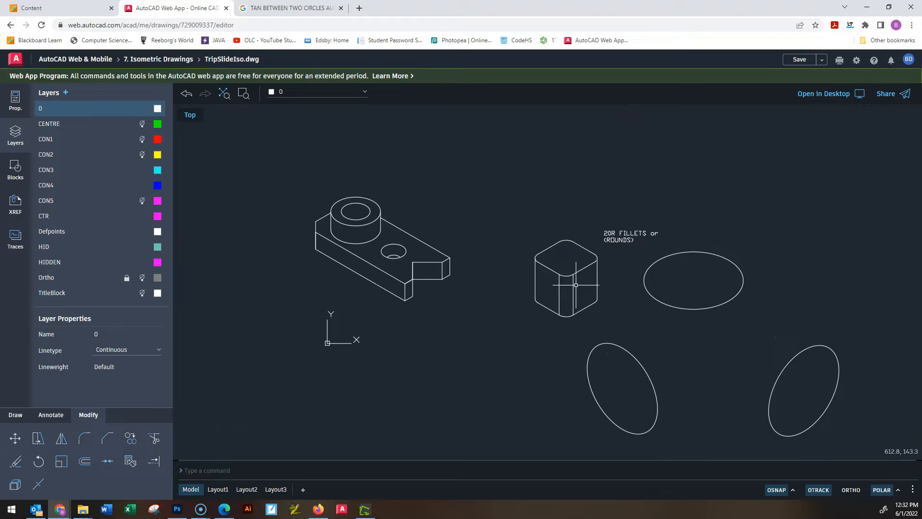
click(582, 292)
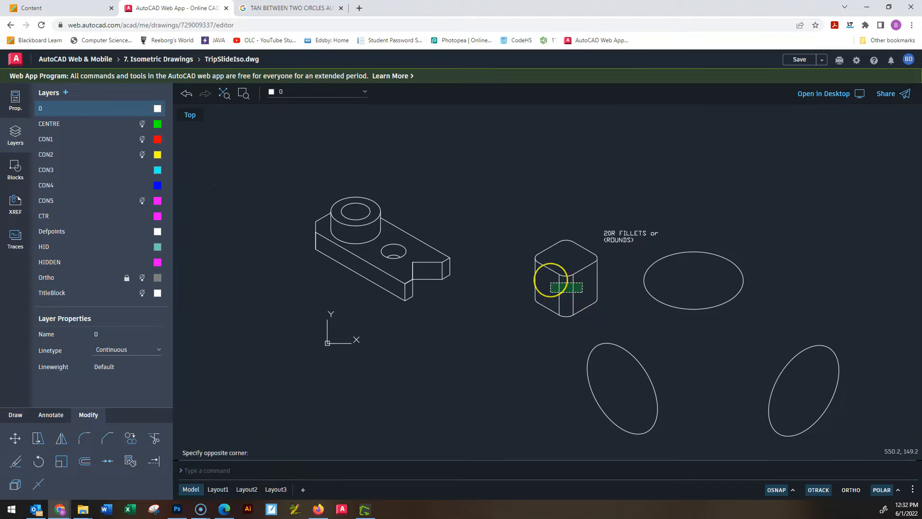
click(551, 279)
key(Return)
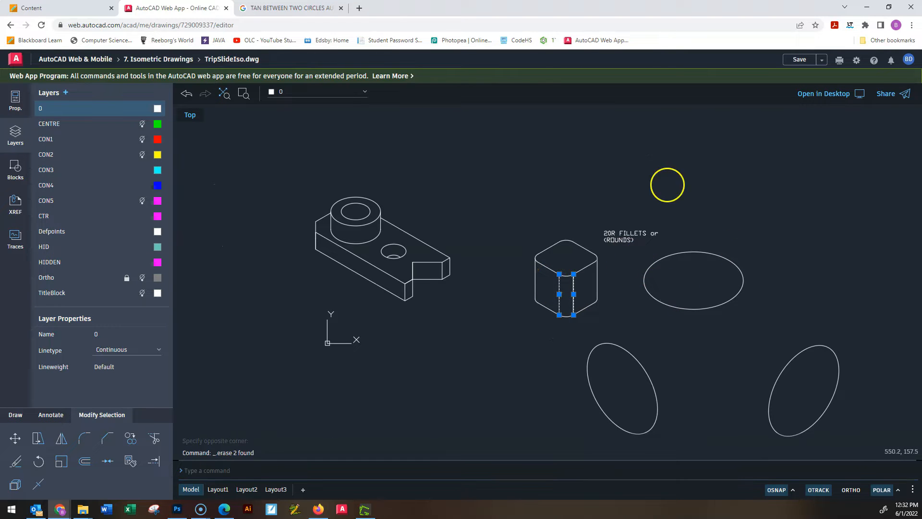
scroll(692, 269, up, 3)
scroll(637, 250, up, 3)
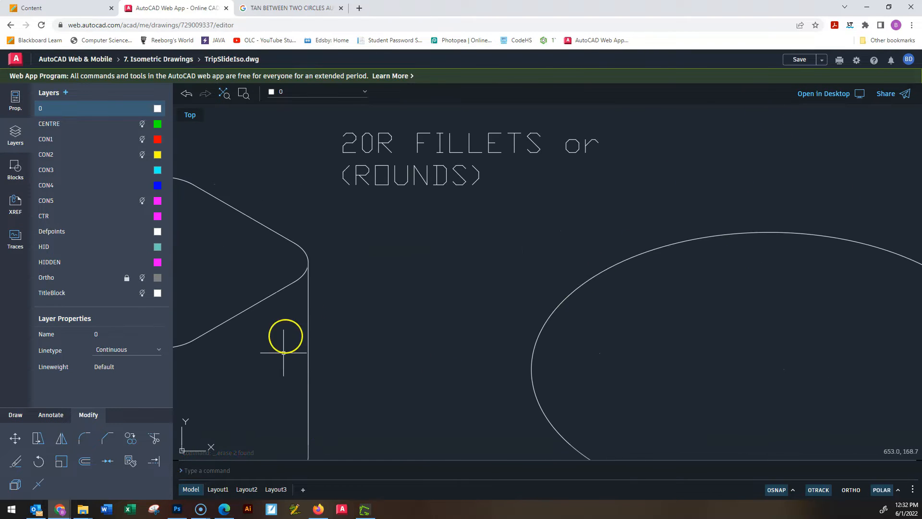
scroll(360, 360, down, 5)
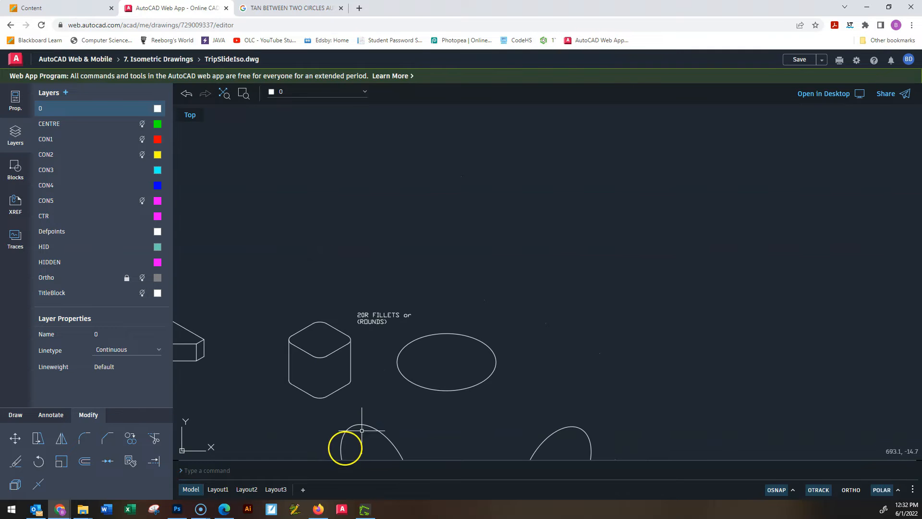
scroll(325, 401, up, 2)
scroll(394, 360, down, 3)
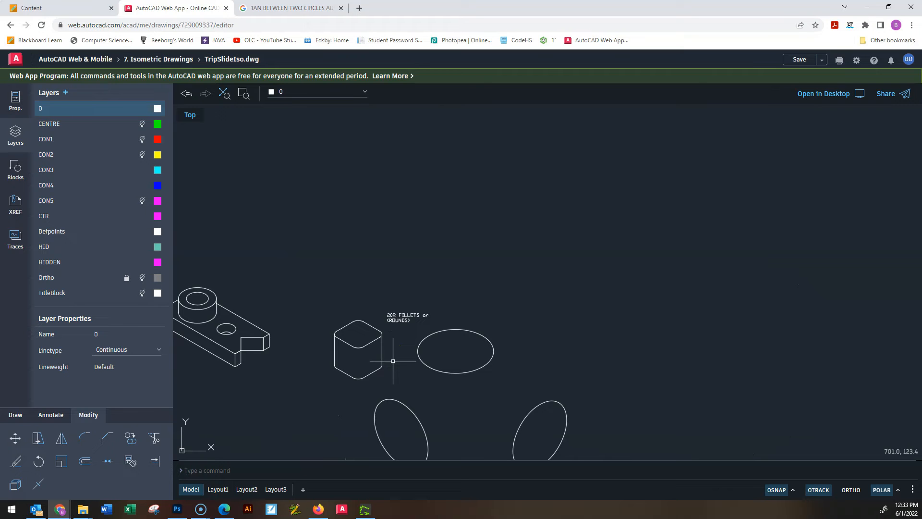
click(391, 363)
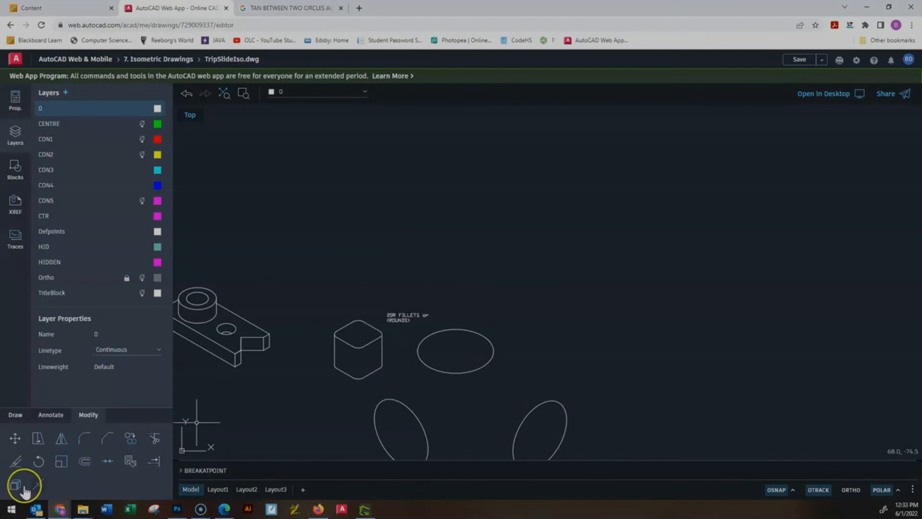